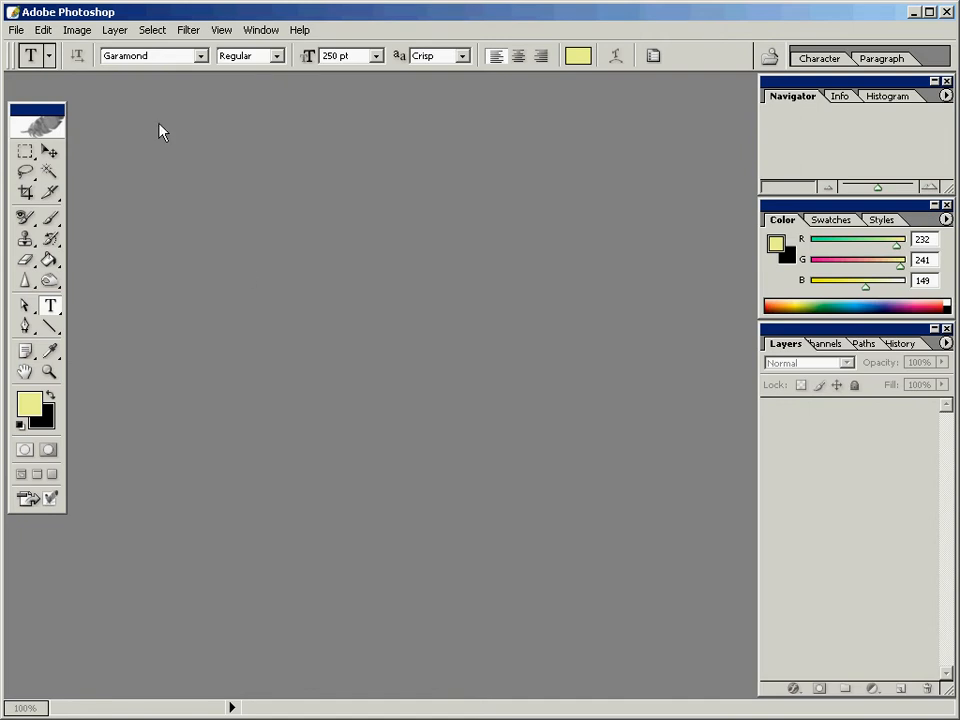
pyautogui.click(16, 30)
pyautogui.click(24, 49)
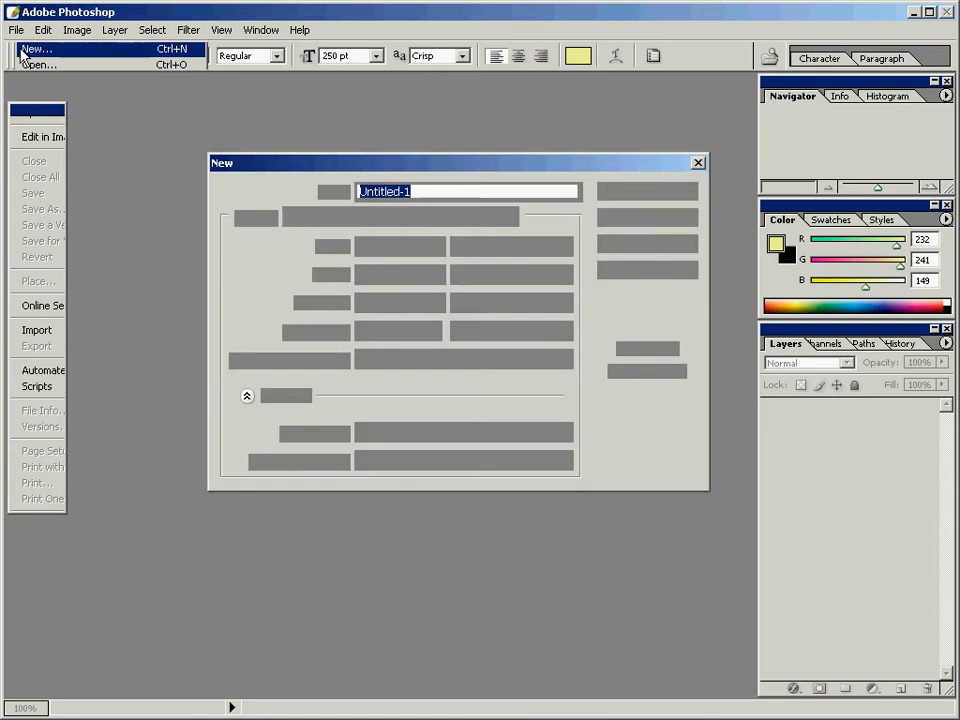
pyautogui.moveTo(444, 165); pyautogui.dragTo(427, 165)
pyautogui.click(631, 220)
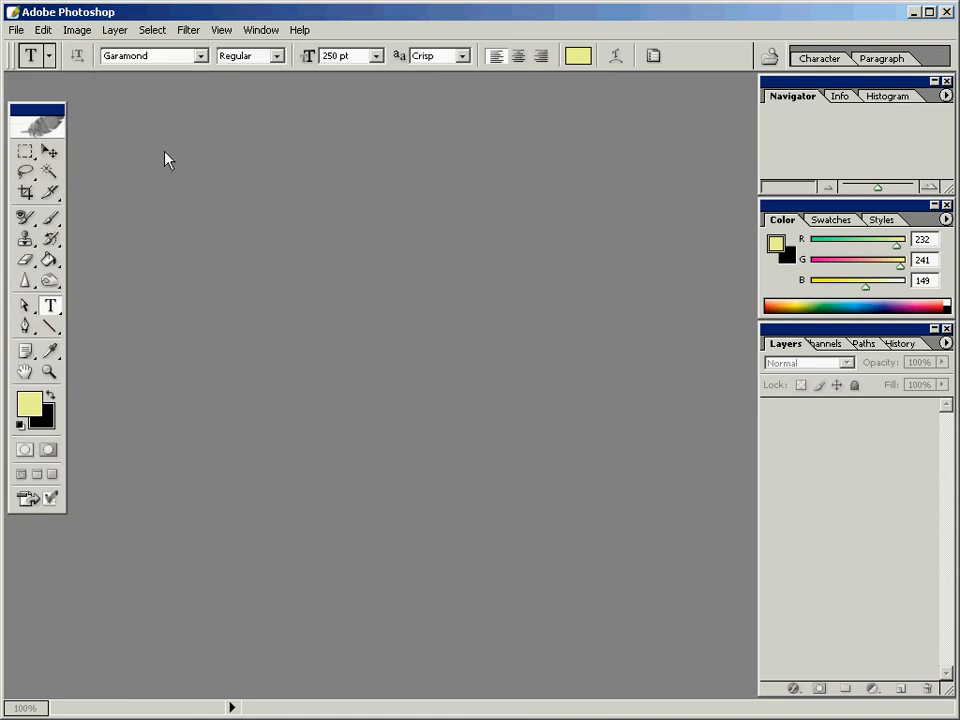
# Step: Create a new 800 by 300 pixel RGB document at 72 pixels/inch with white background contents
pyautogui.click(16, 30)
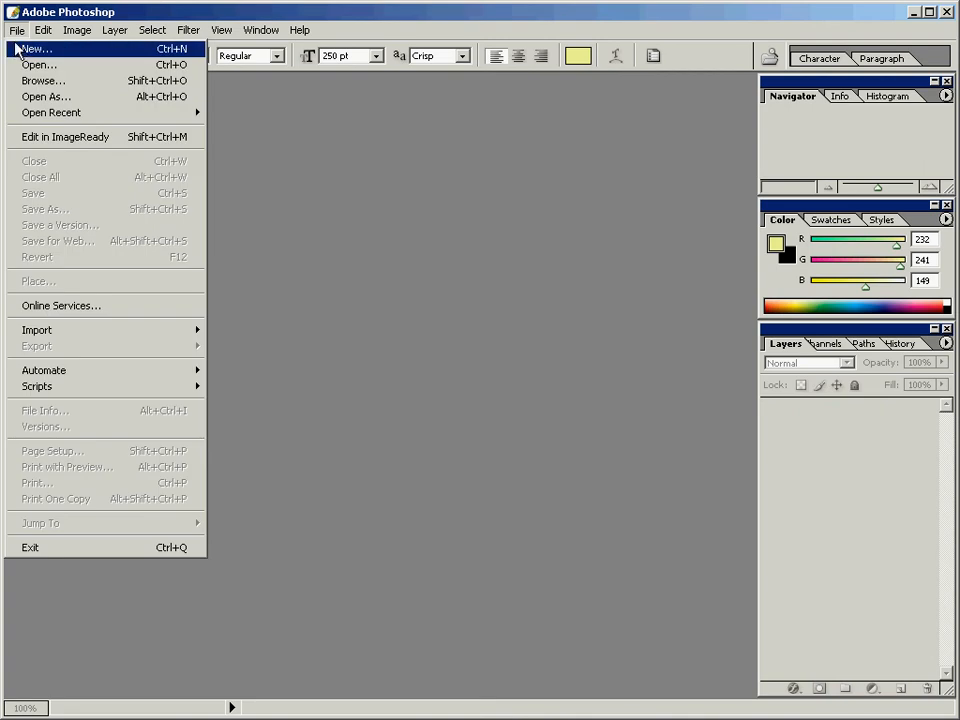
pyautogui.click(22, 52)
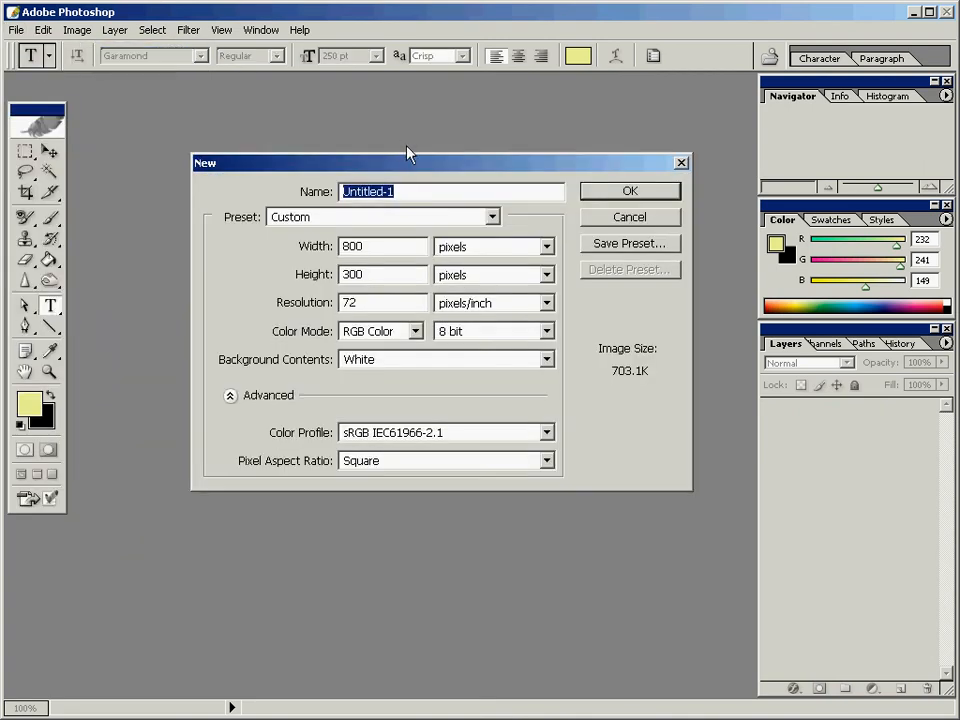
pyautogui.doubleClick(381, 252)
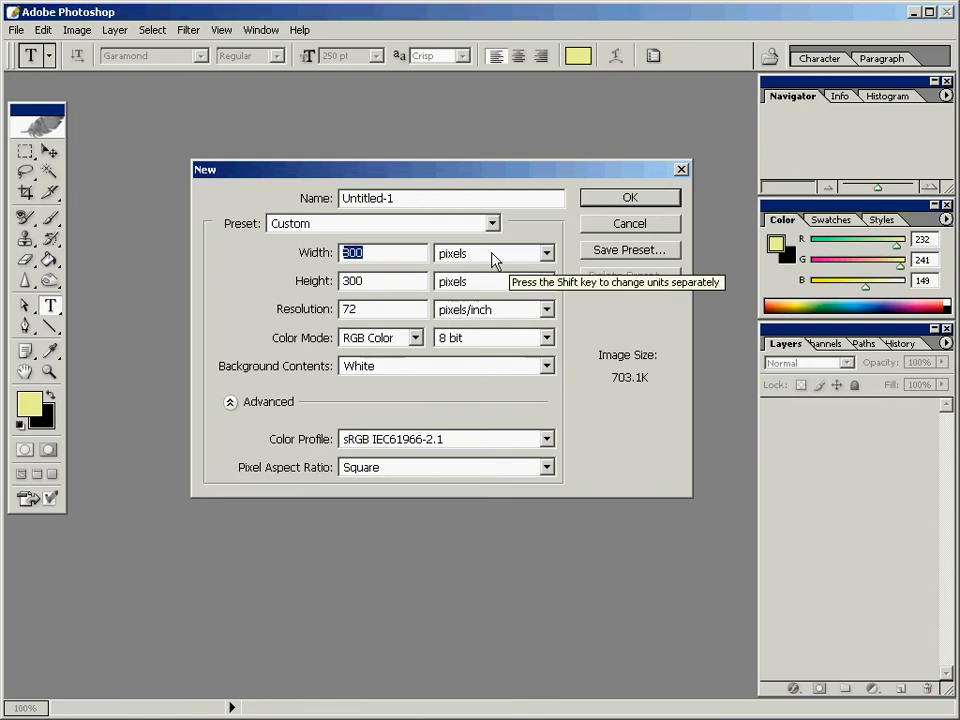
pyautogui.doubleClick(386, 281)
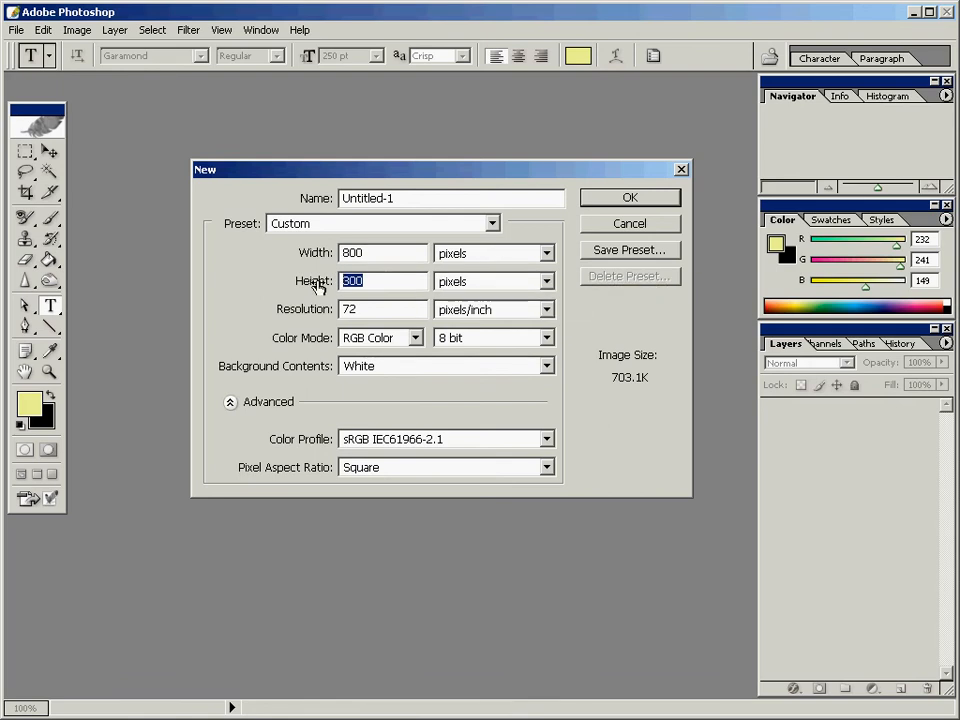
pyautogui.doubleClick(346, 310)
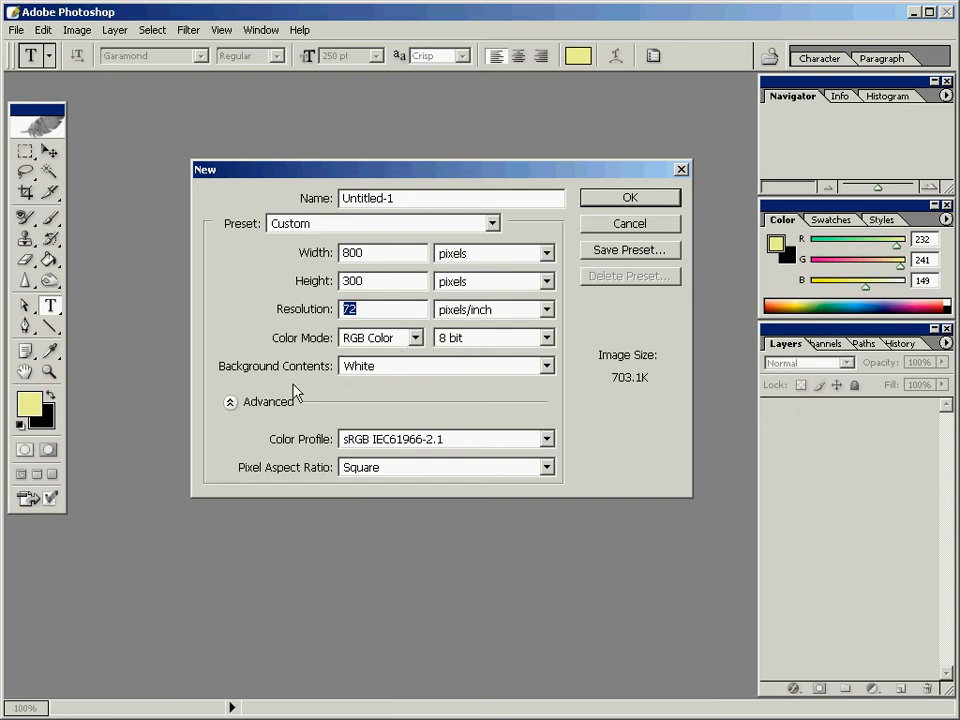
pyautogui.click(490, 366)
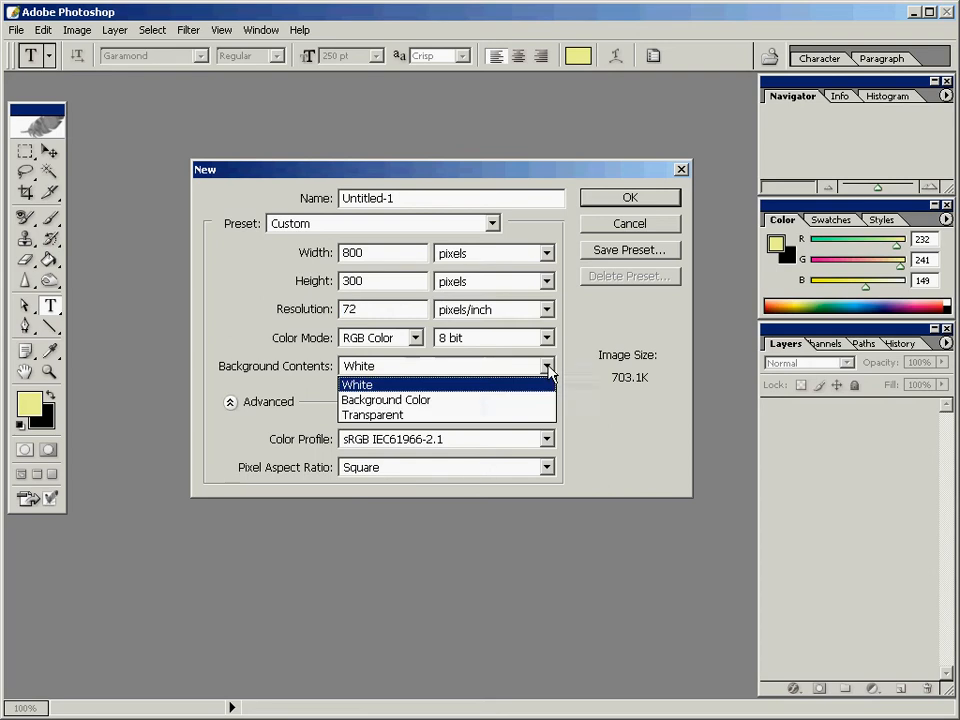
pyautogui.click(406, 387)
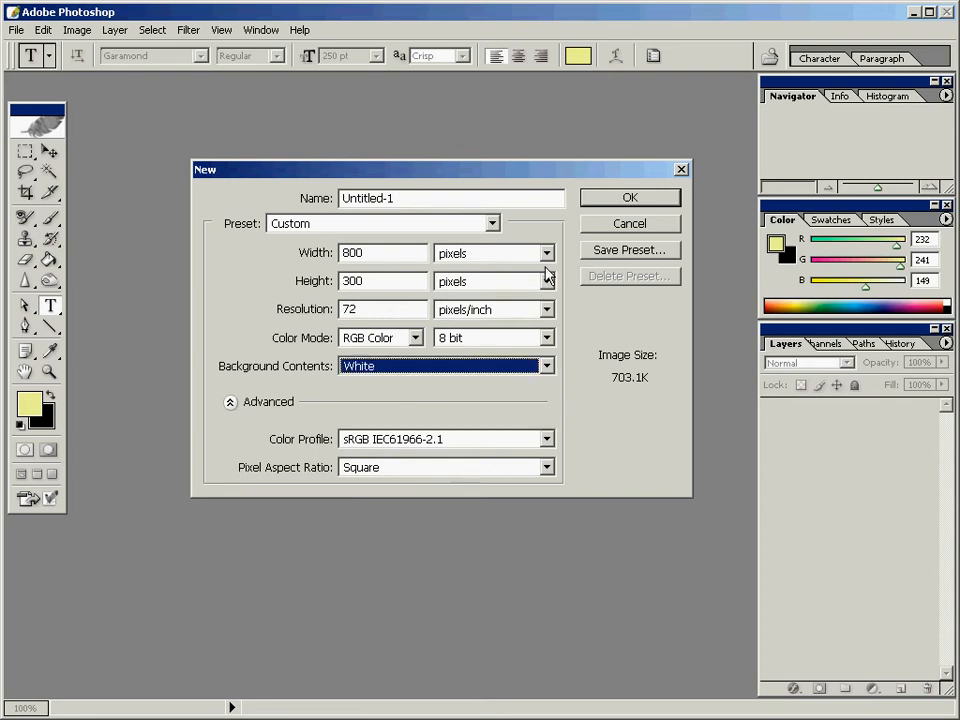
pyautogui.click(622, 198)
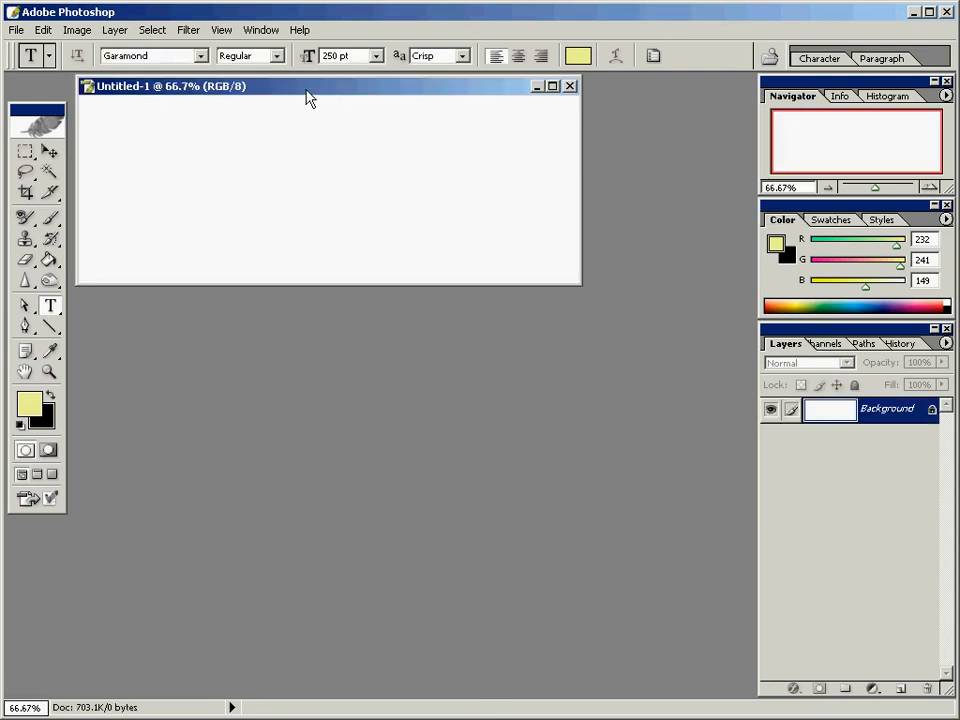
# Step: Show the blank document at actual pixels (100%) and enlarge its window so nearly the whole canvas is in view
pyautogui.moveTo(307, 97); pyautogui.dragTo(311, 126)
pyautogui.click(221, 29)
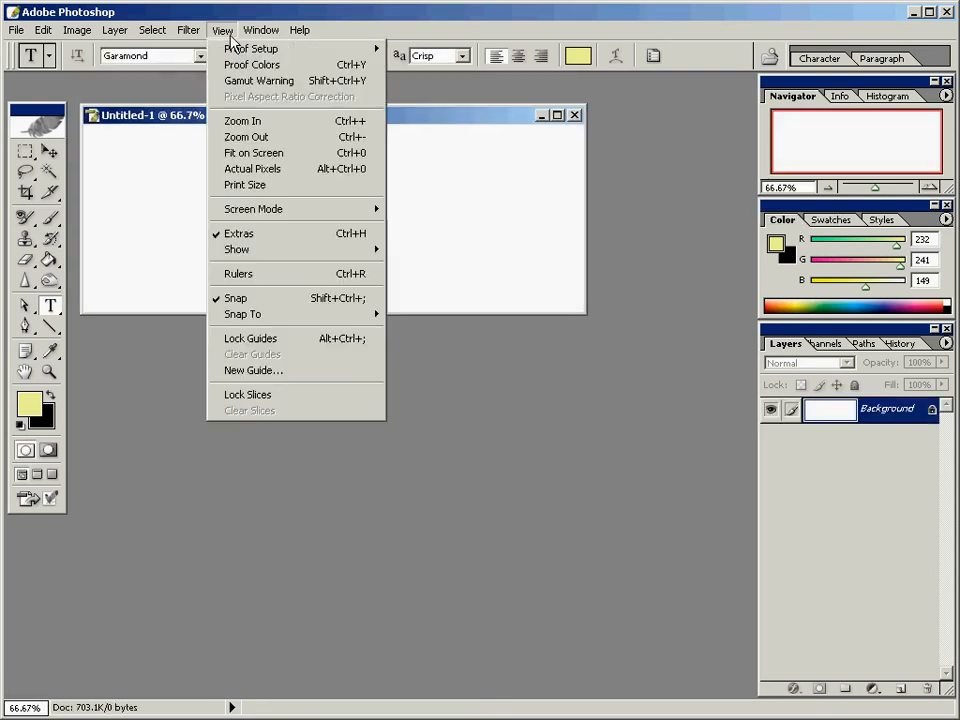
pyautogui.click(236, 171)
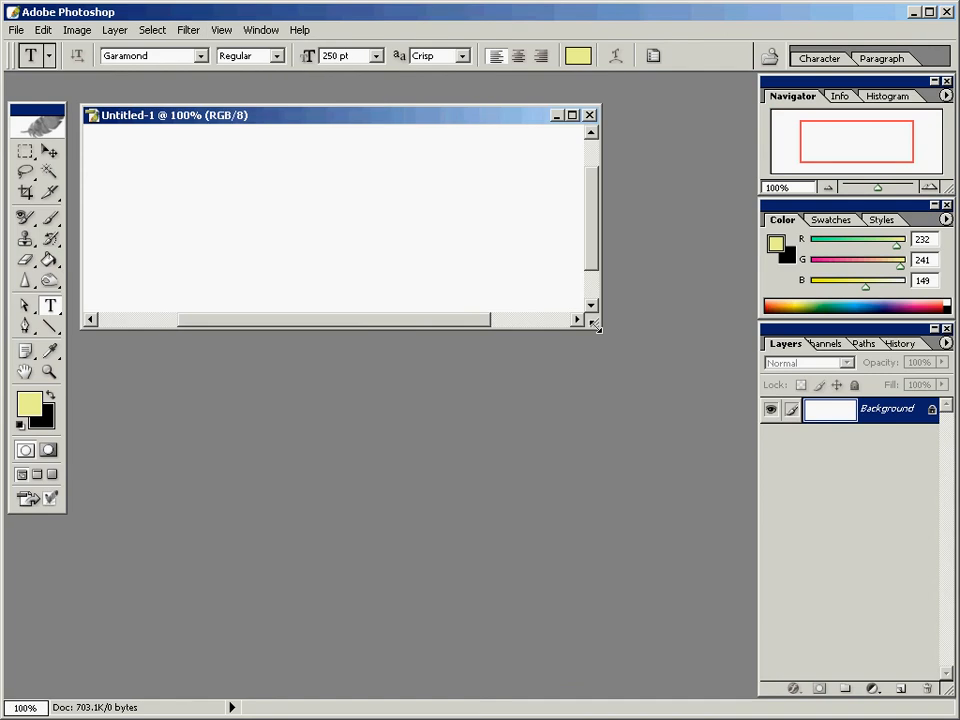
pyautogui.moveTo(597, 324); pyautogui.dragTo(782, 475)
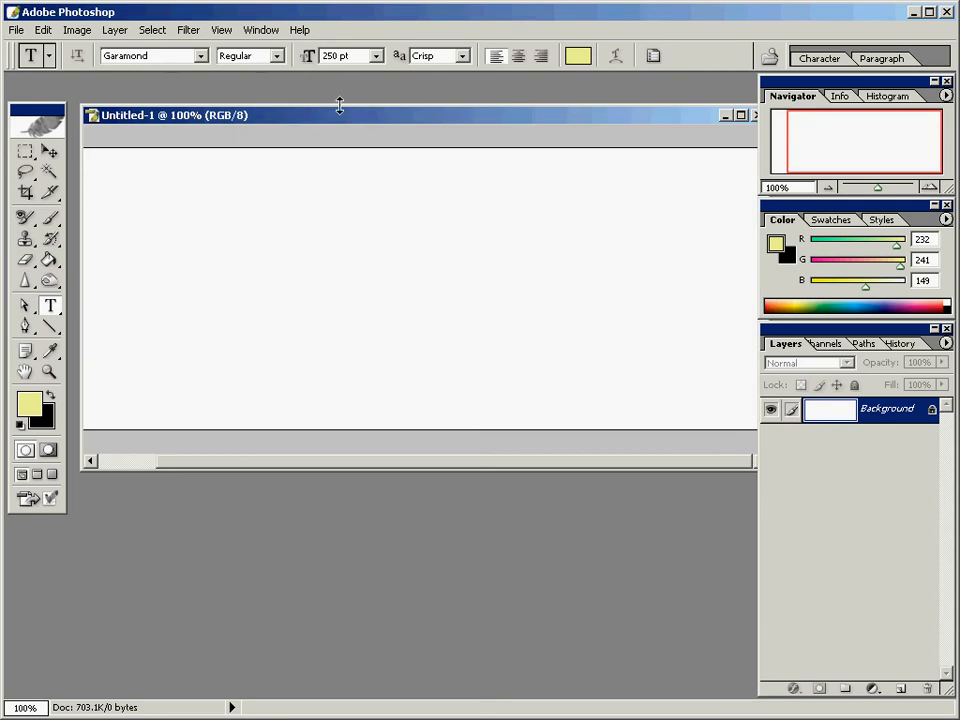
pyautogui.moveTo(343, 118); pyautogui.dragTo(330, 124)
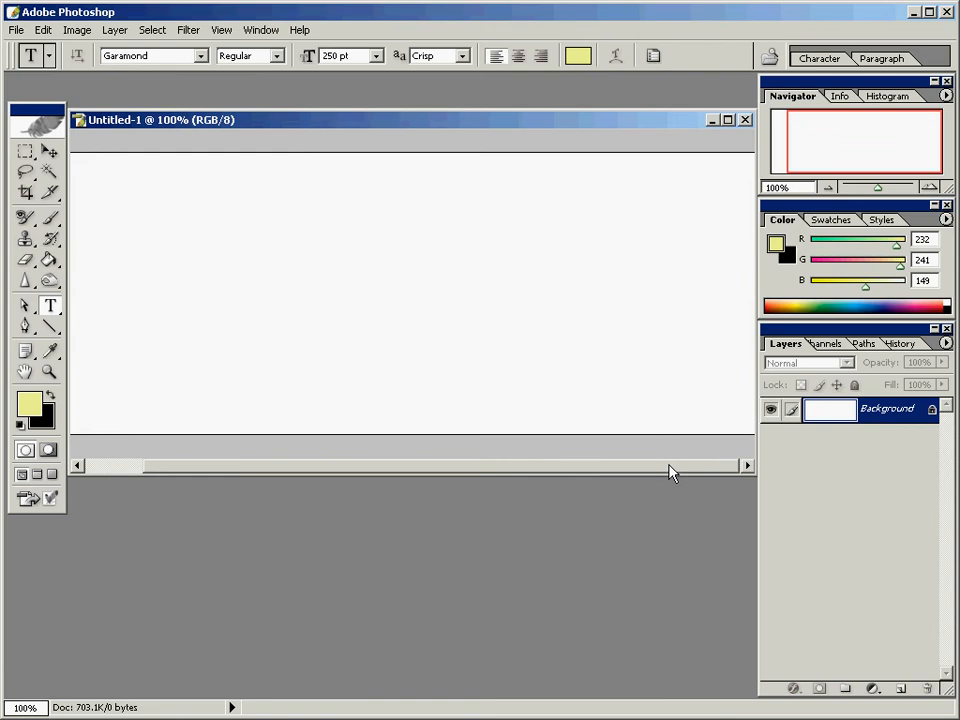
pyautogui.moveTo(671, 469); pyautogui.dragTo(642, 467)
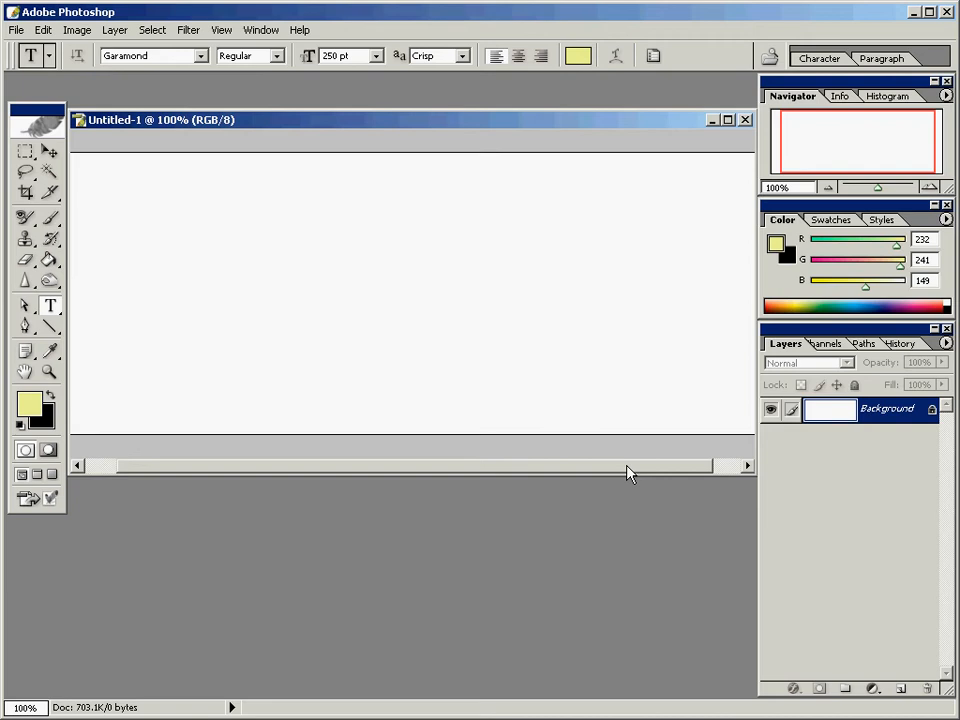
# Step: Add the horizontal text "Reptile" in Garamond Regular, 250 pt, across the canvas with the Horizontal Type Tool
pyautogui.click(50, 306)
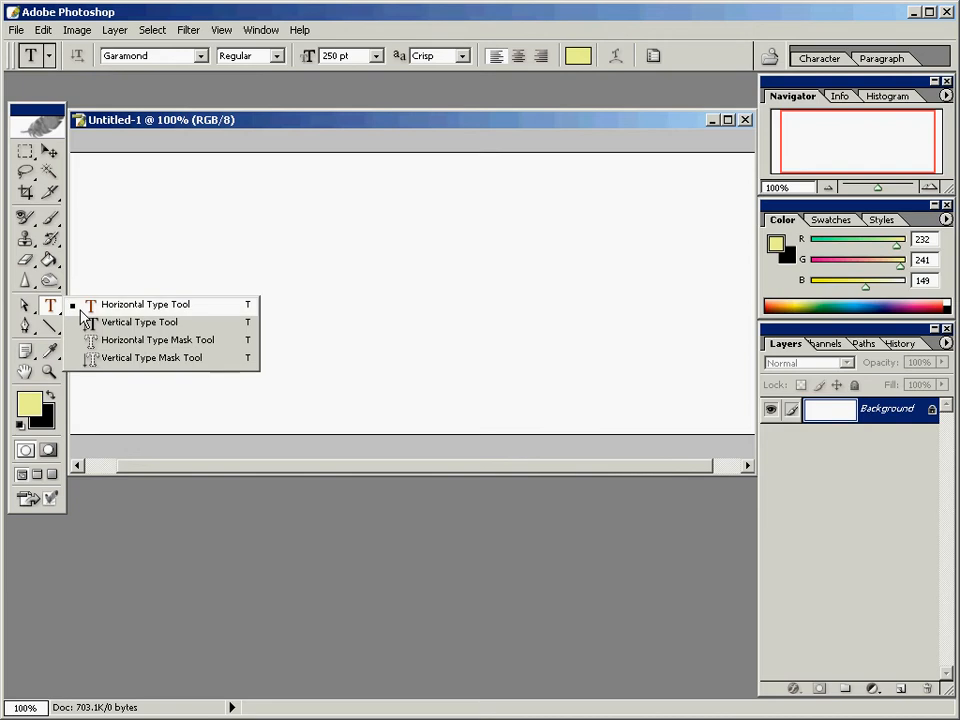
pyautogui.click(97, 304)
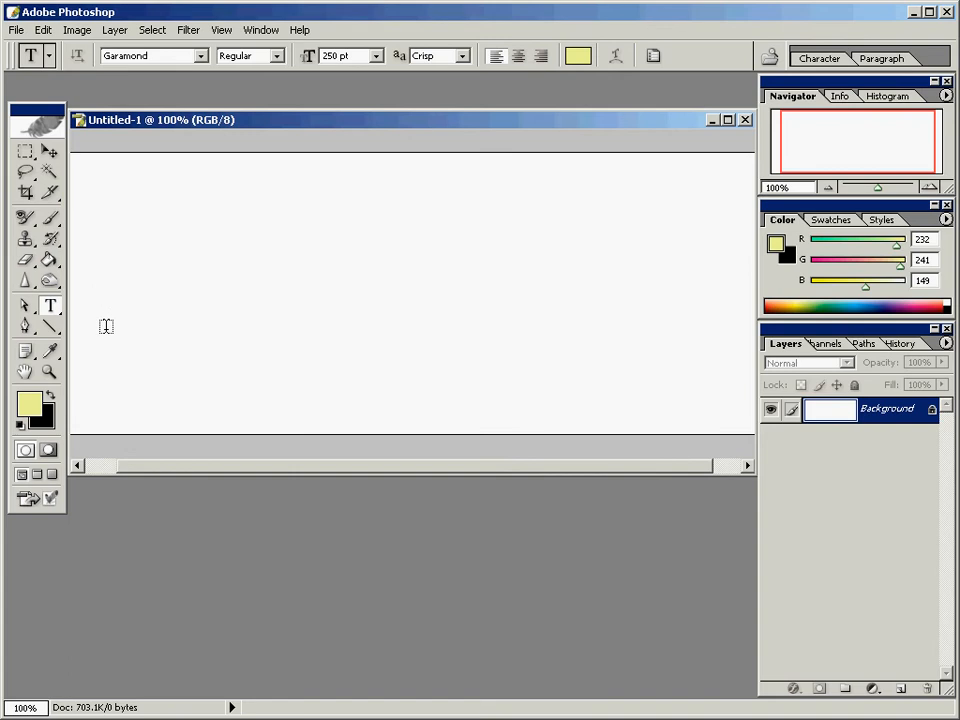
pyautogui.click(106, 326)
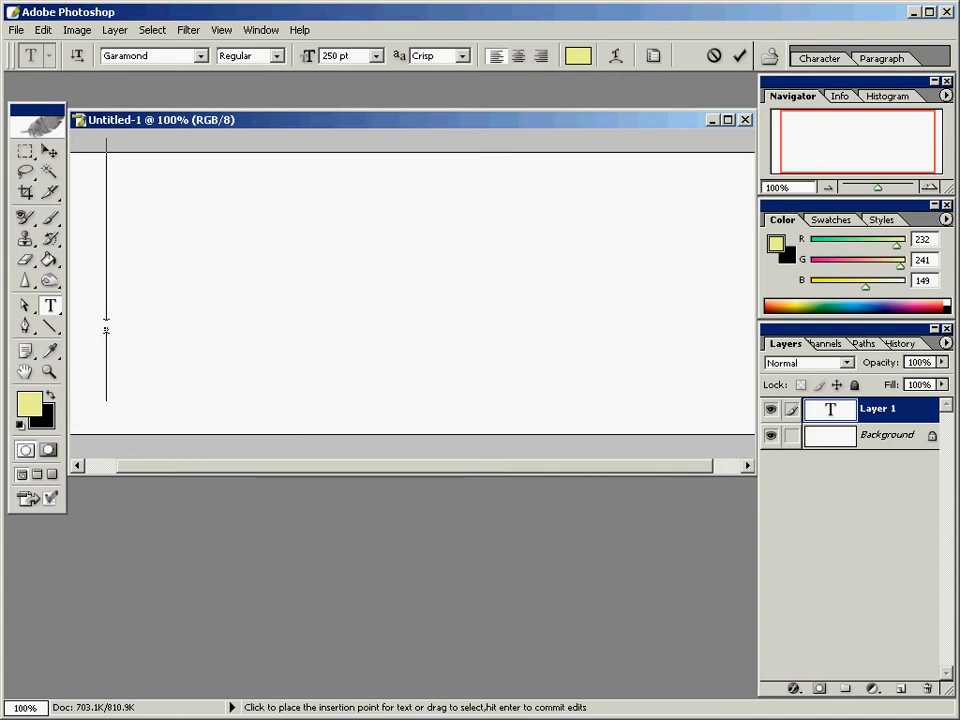
pyautogui.write('Re')
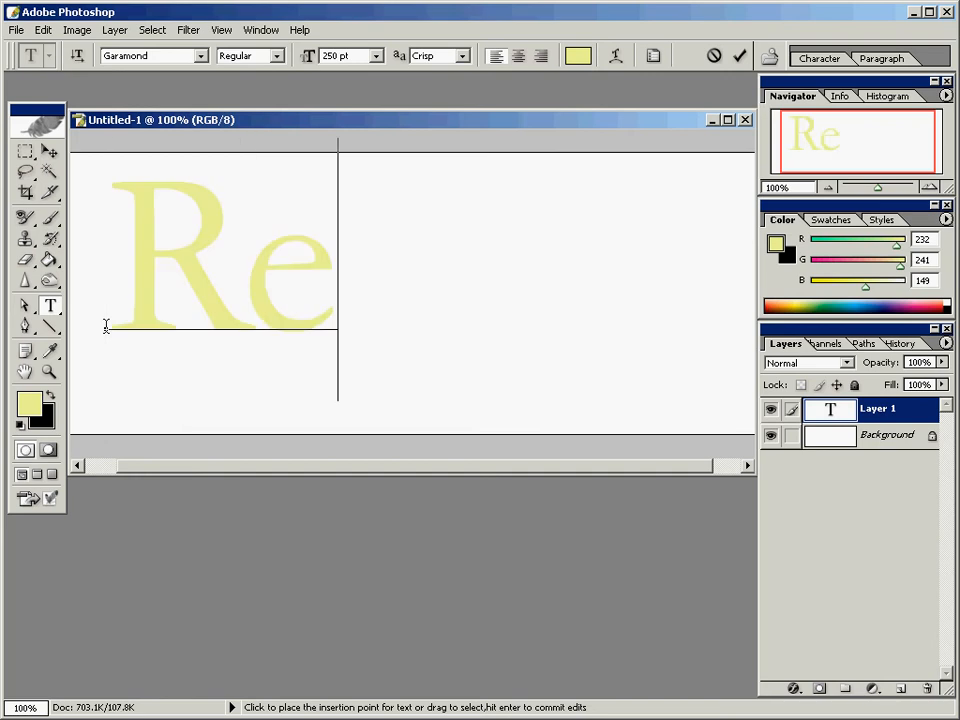
pyautogui.write('pti')
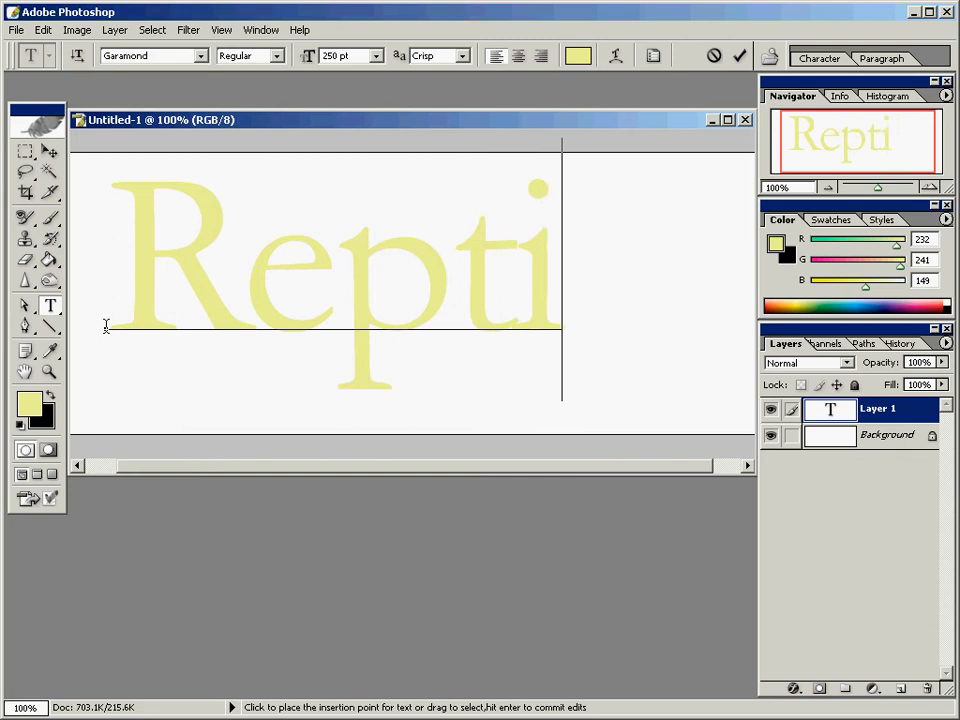
pyautogui.write('le')
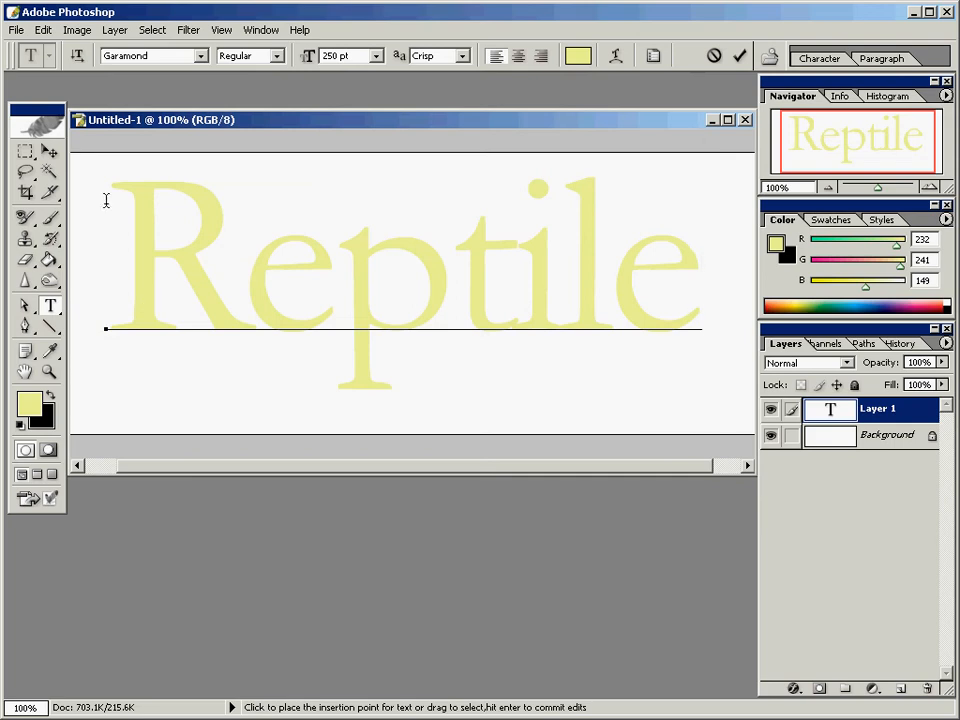
# Step: Move the "Reptile" text slightly lower so it sits centred on the canvas, and commit the text
pyautogui.press('ctrl')
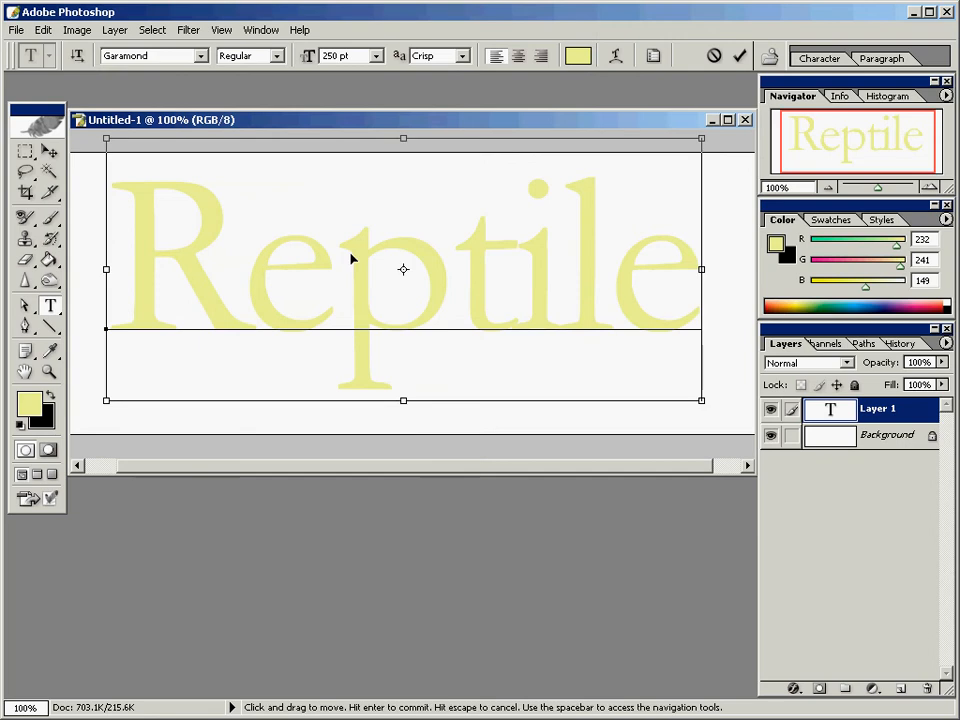
pyautogui.moveTo(350, 259); pyautogui.dragTo(362, 283)
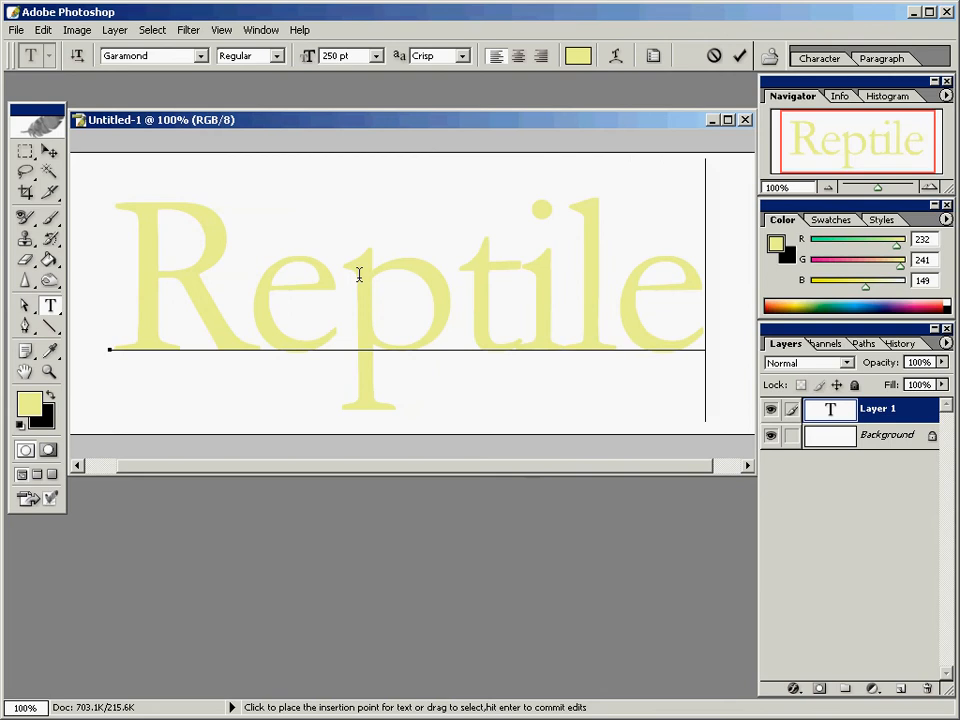
pyautogui.press('KP_Enter')
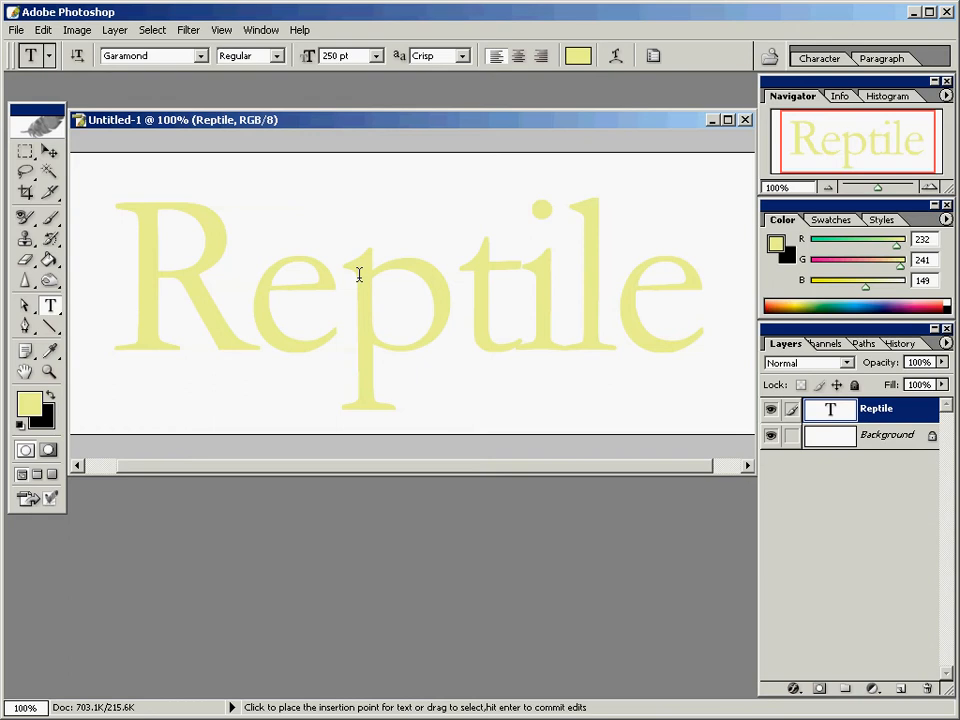
# Step: Load the "Reptile" text layer's outline as a selection and delete the layer, keeping the selection
pyautogui.press('ctrl')
pyautogui.keyDown('ctrl'); pyautogui.click(843, 412); pyautogui.keyUp('ctrl')
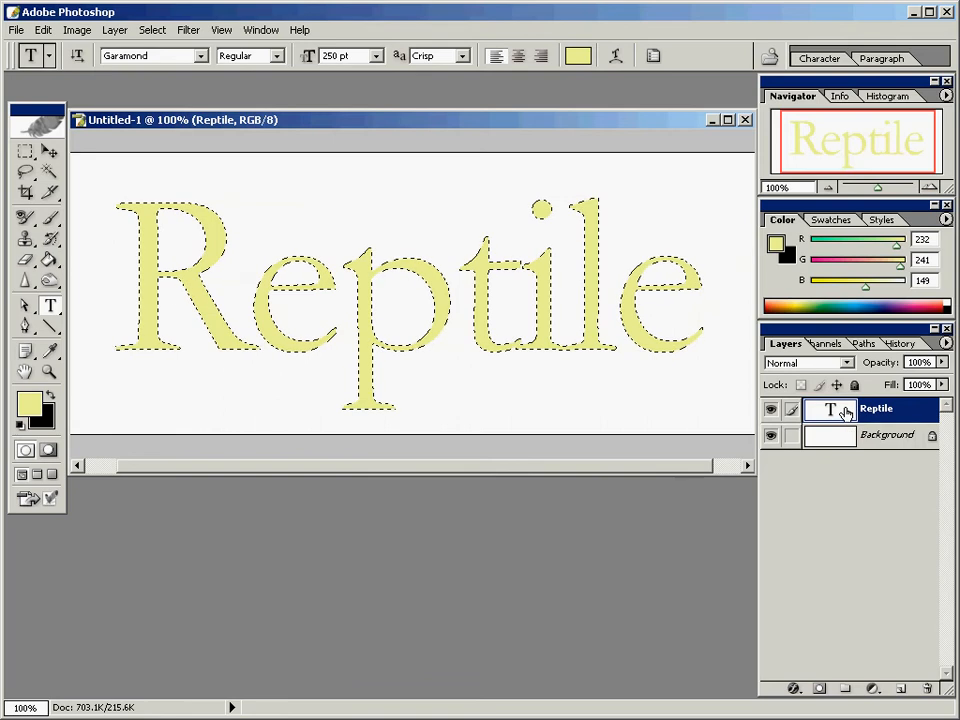
pyautogui.moveTo(846, 413); pyautogui.dragTo(924, 688)
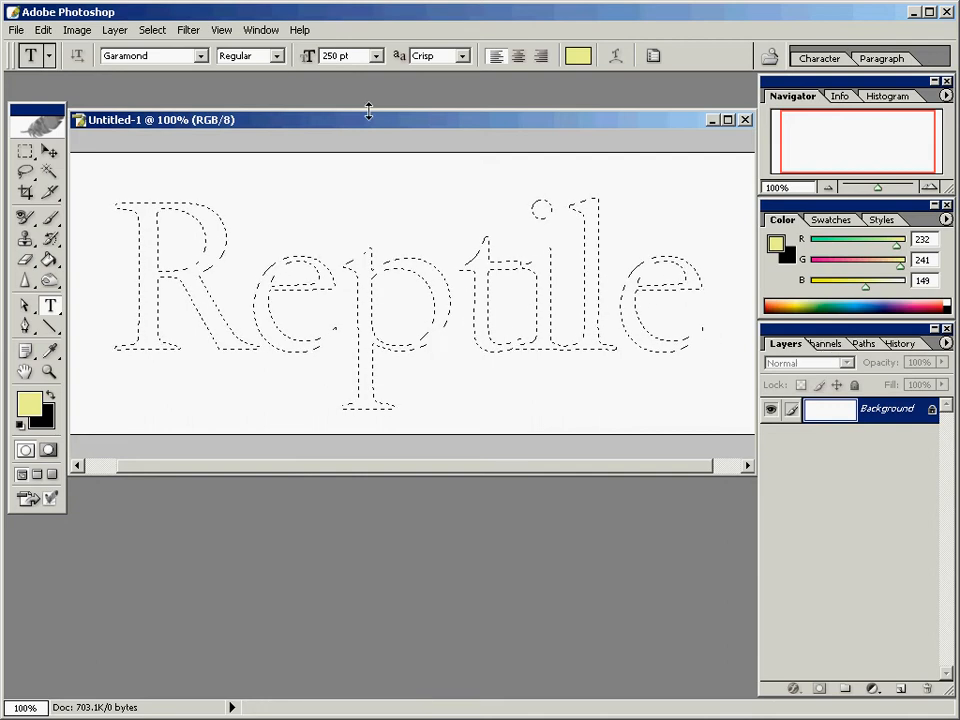
# Step: Create a new alpha channel and name it "Original"
pyautogui.click(262, 31)
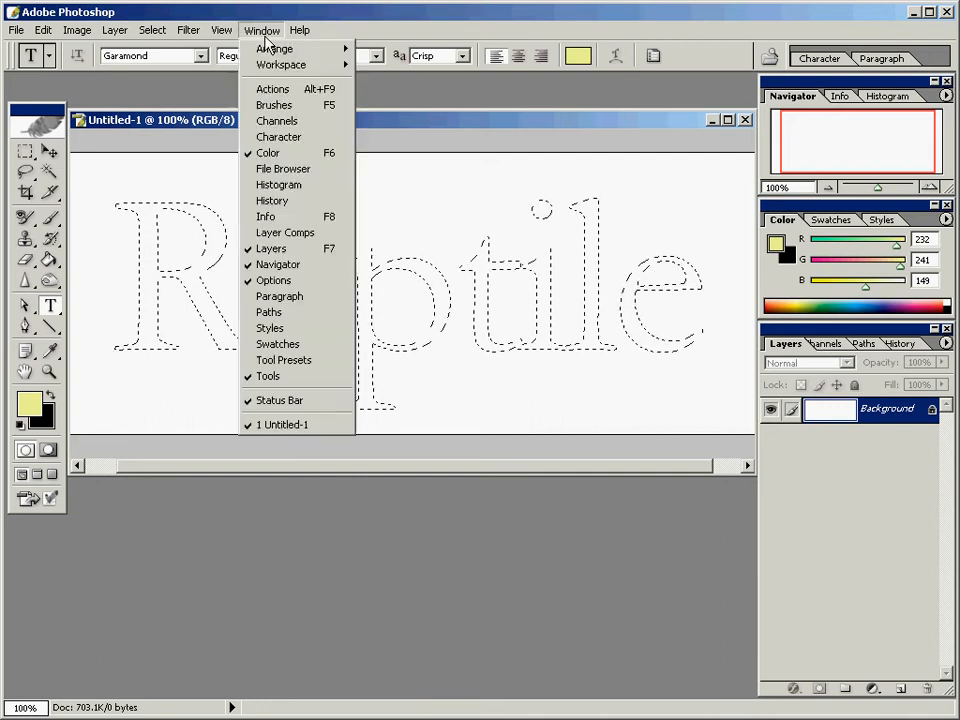
pyautogui.click(266, 121)
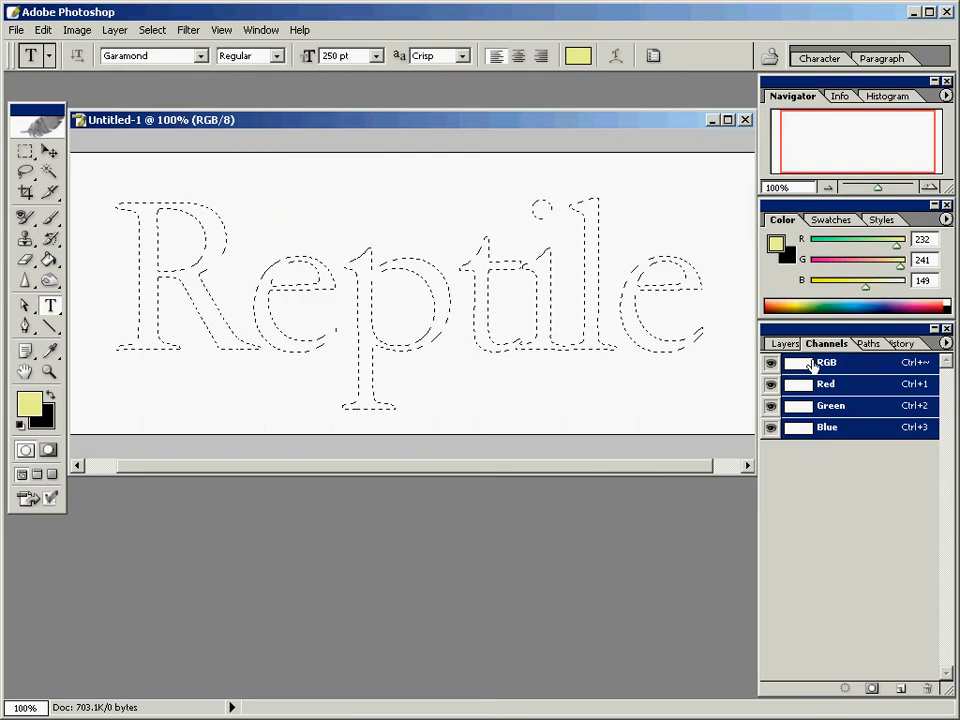
pyautogui.click(900, 690)
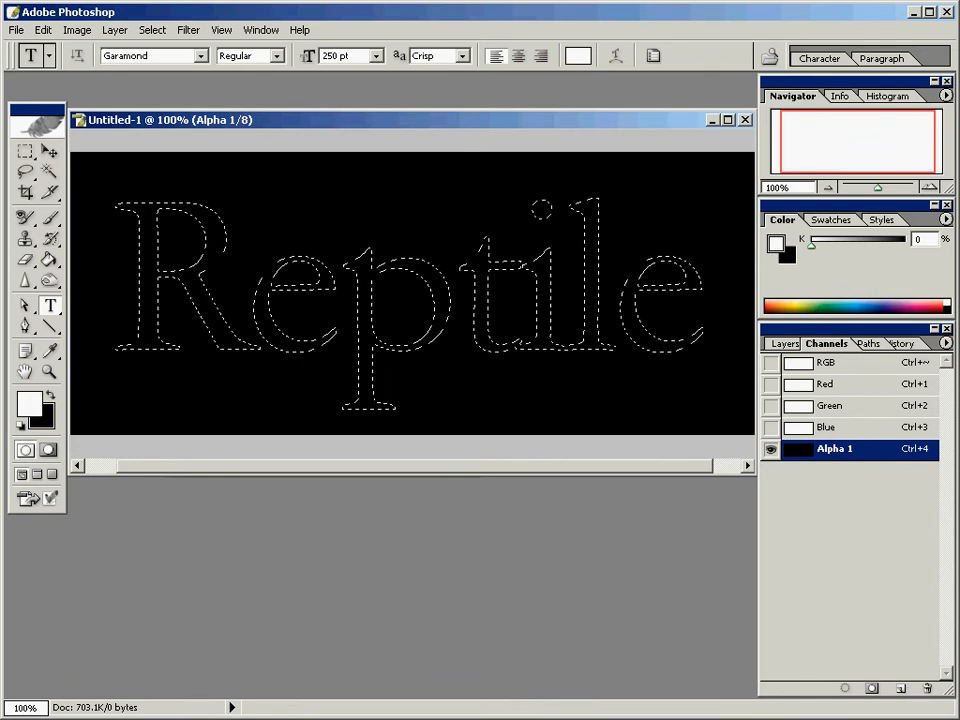
pyautogui.doubleClick(836, 449)
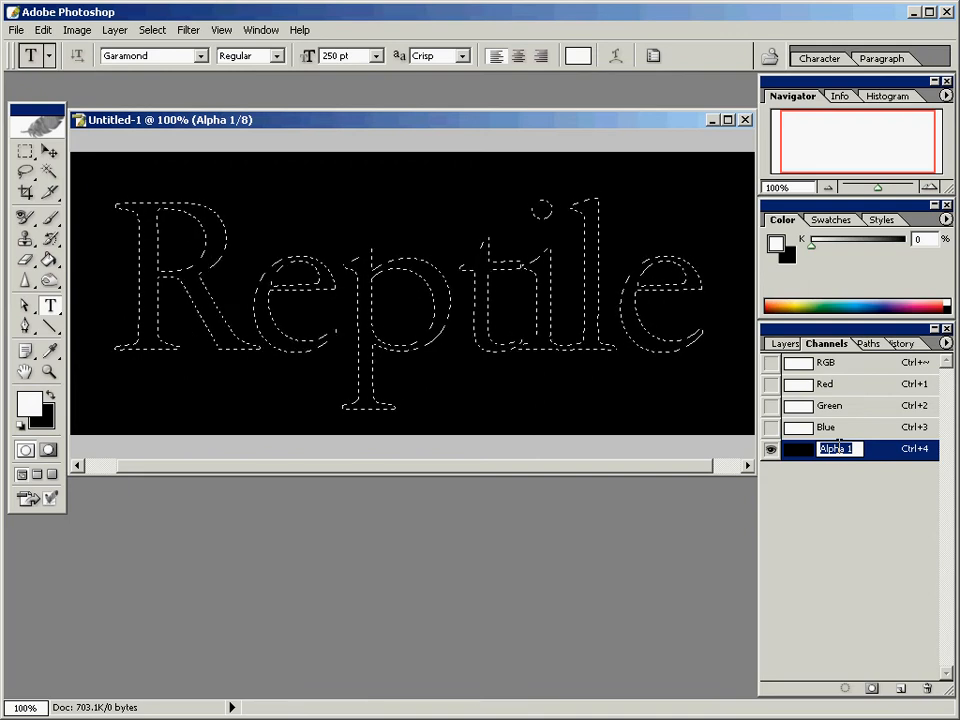
pyautogui.write('Original')
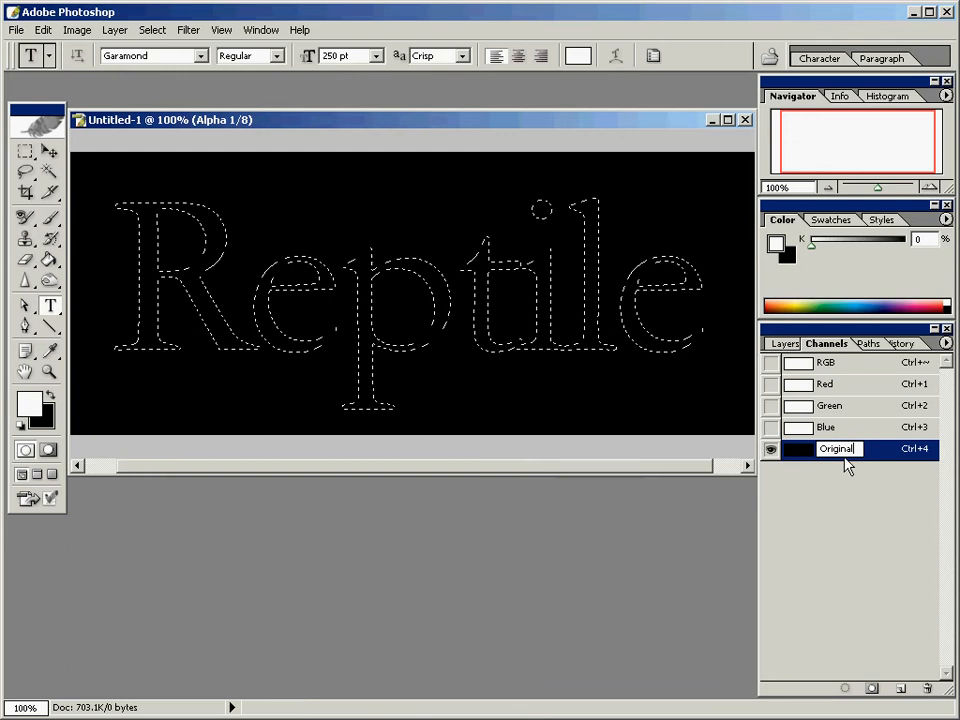
pyautogui.press('Return')
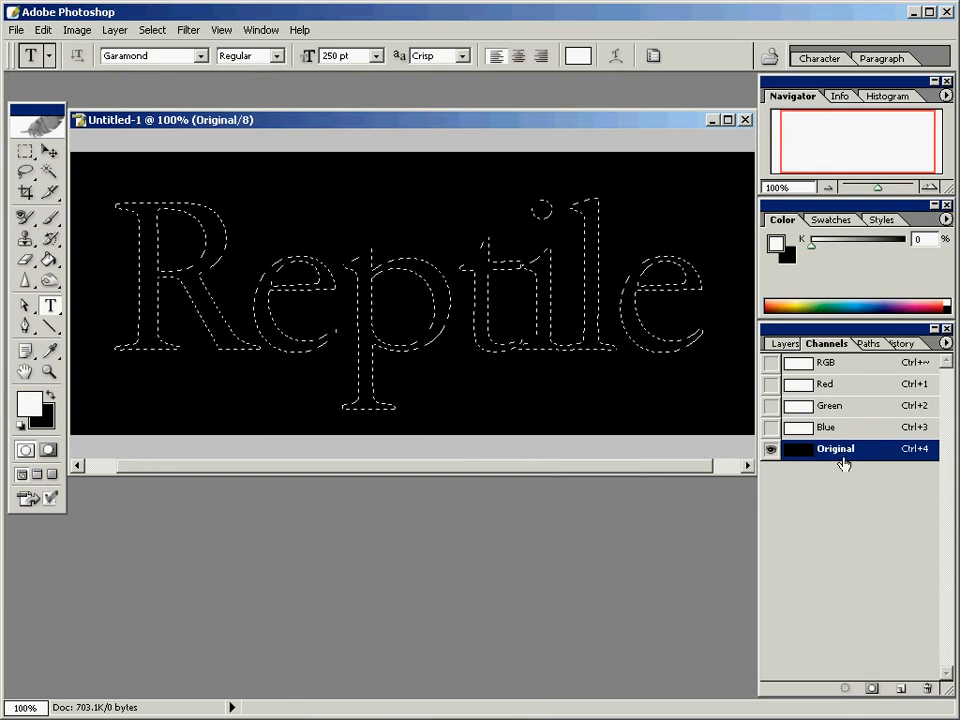
# Step: Fill the text selection in the Original channel with white as the foreground color
pyautogui.click(50, 403)
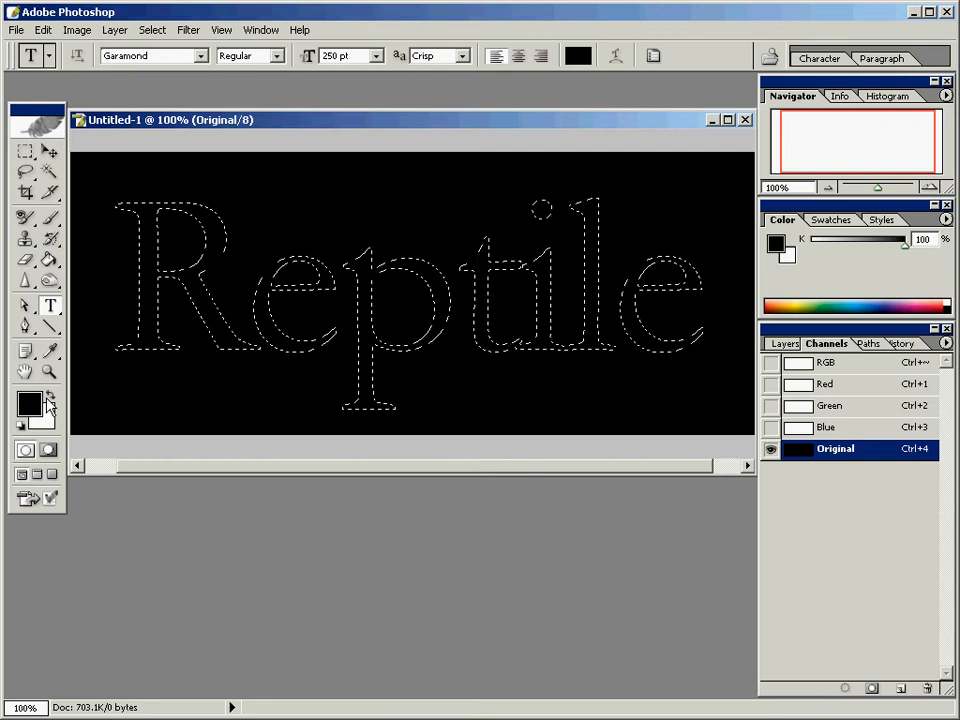
pyautogui.click(50, 401)
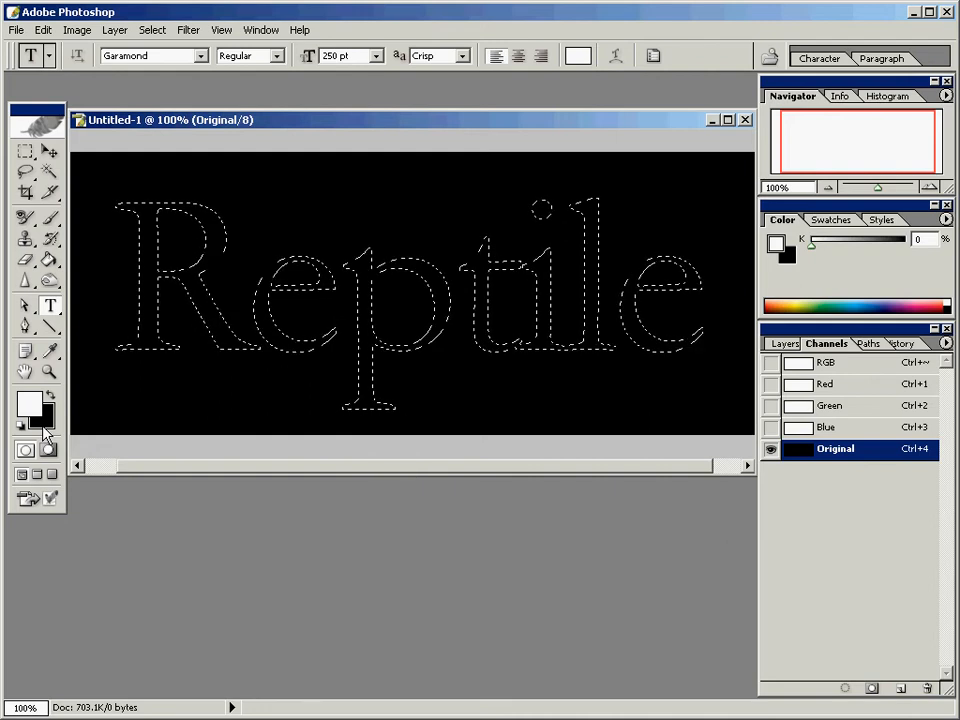
pyautogui.hotkey('alt', 'BackSpace')
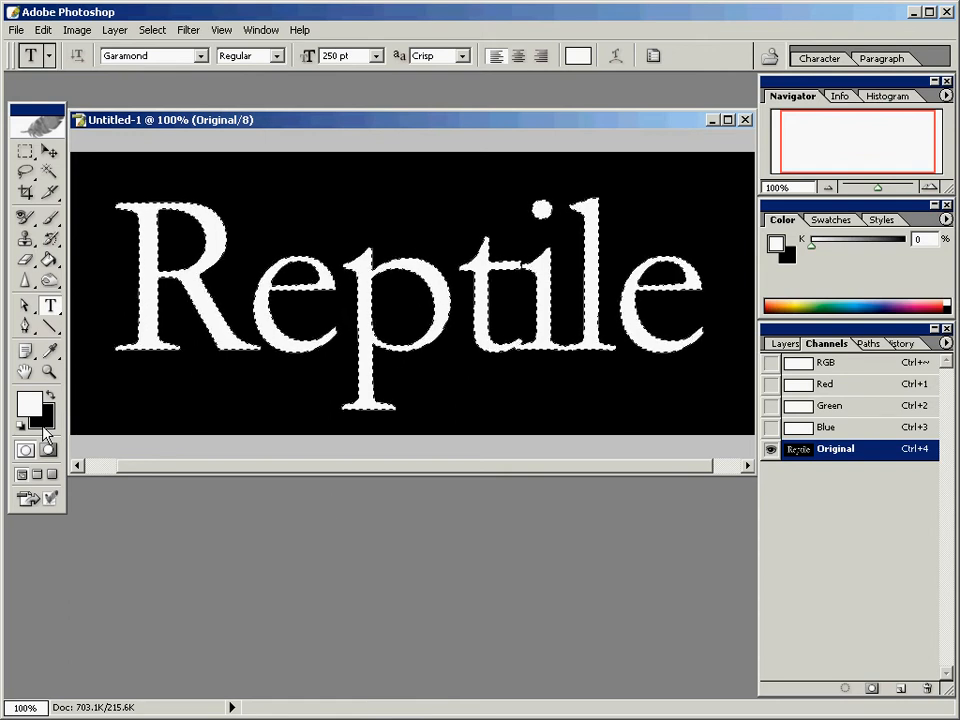
# Step: Duplicate the Original channel and rename the copy "Blurred"
pyautogui.moveTo(836, 455); pyautogui.dragTo(901, 689)
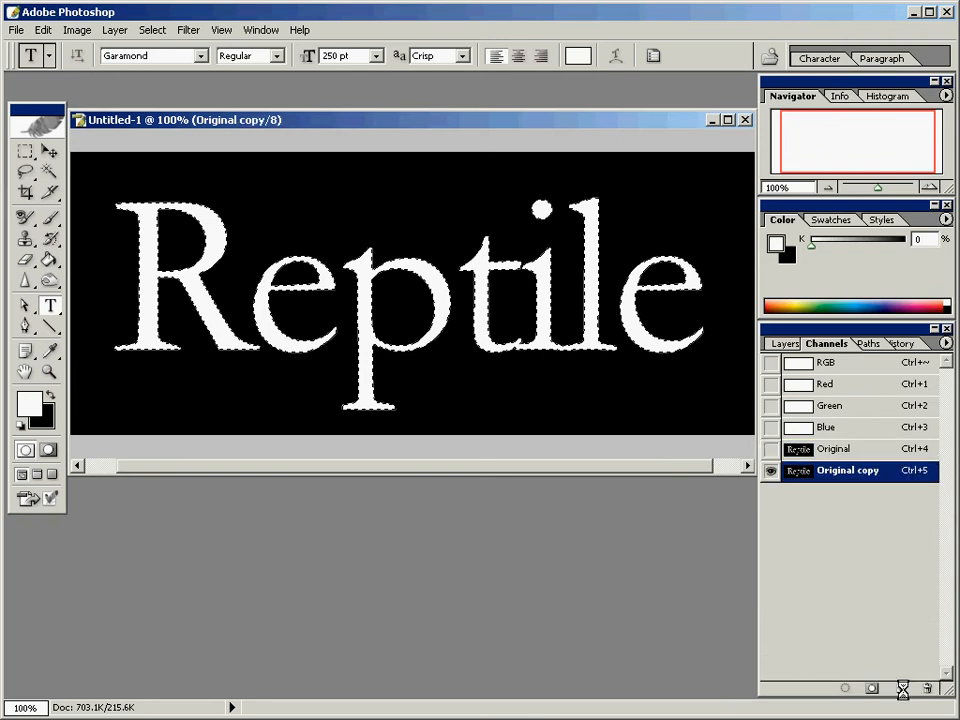
pyautogui.doubleClick(856, 471)
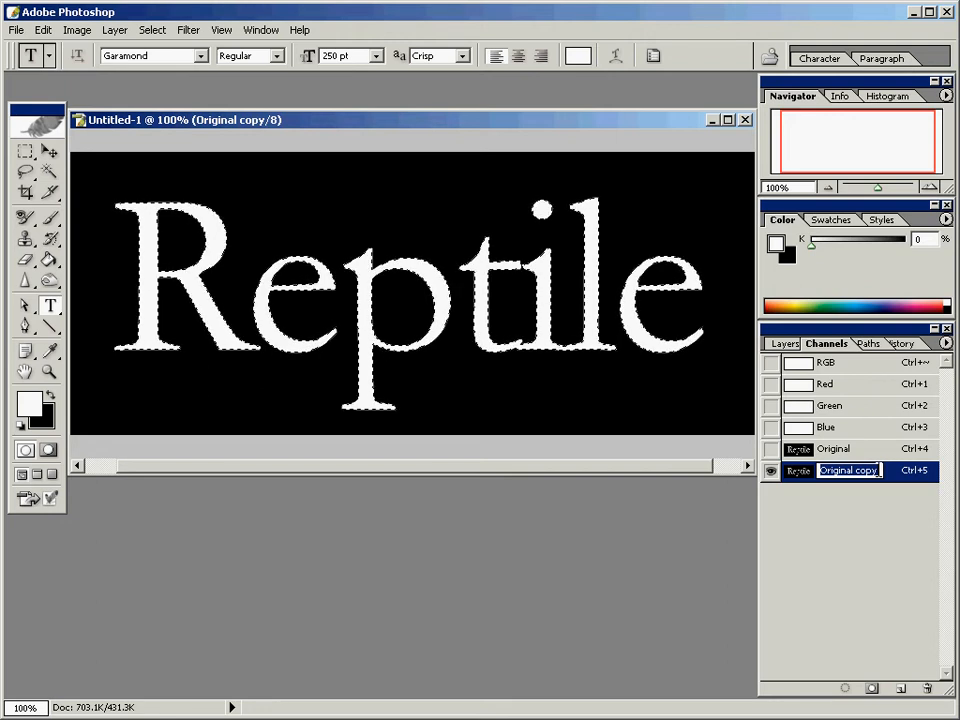
pyautogui.write('B')
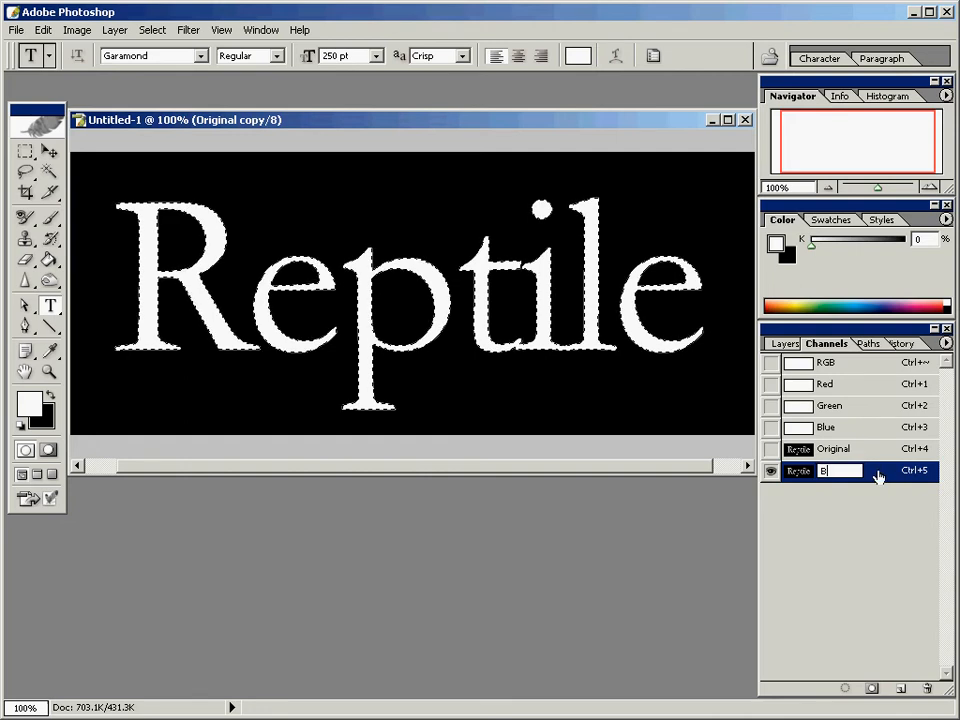
pyautogui.write('lu')
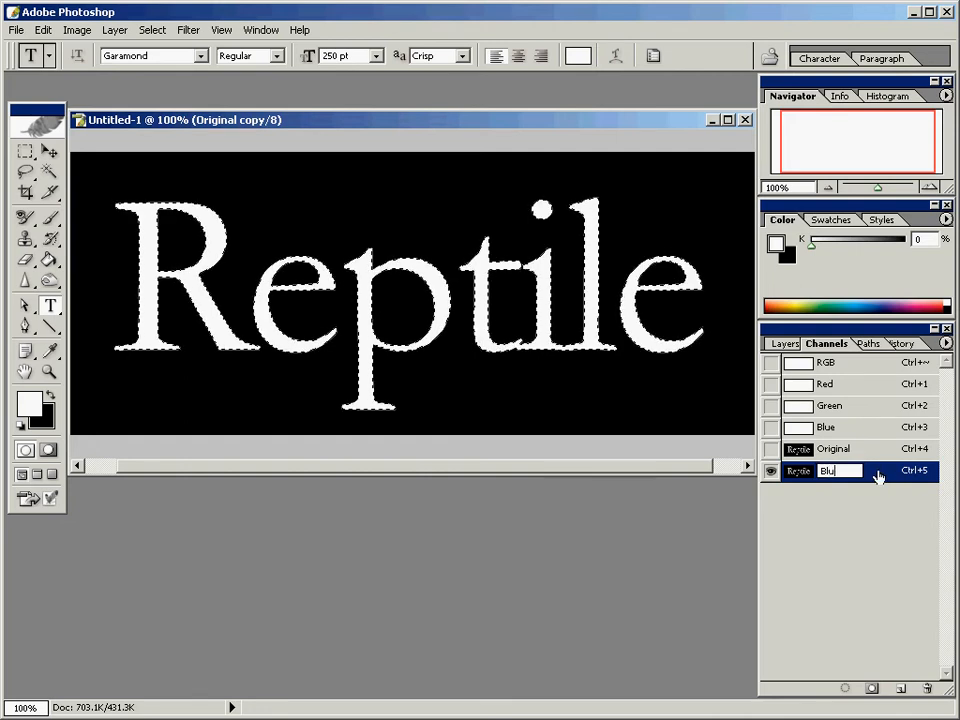
pyautogui.write('rred')
pyautogui.press('Return')
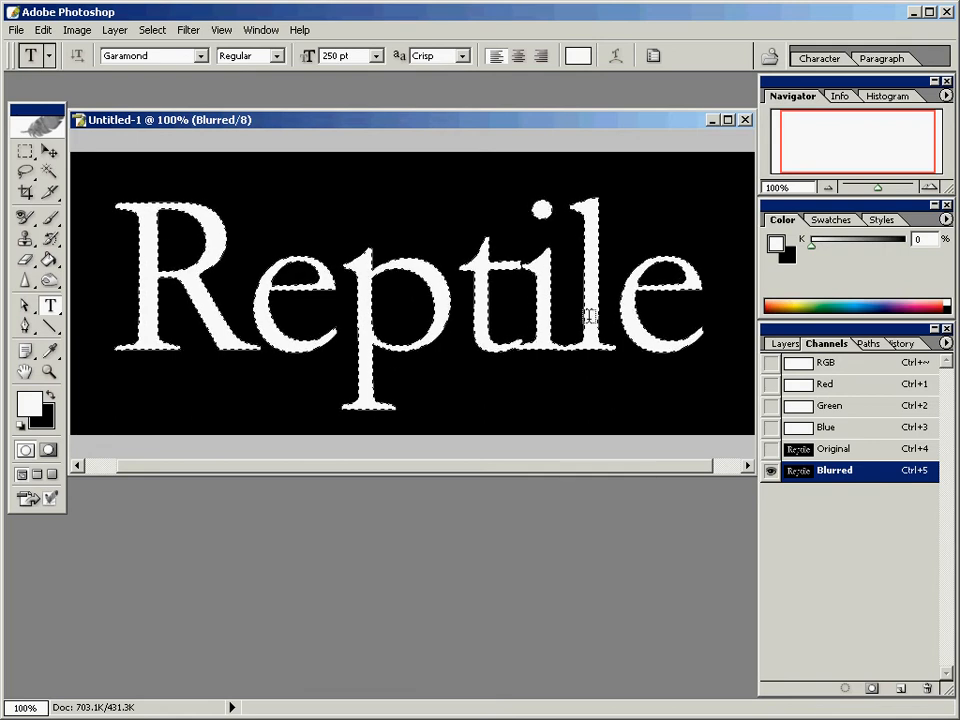
# Step: Open the Gaussian Blur filter for the Blurred channel with the text selection active, keeping part of the lettering in view
pyautogui.click(193, 33)
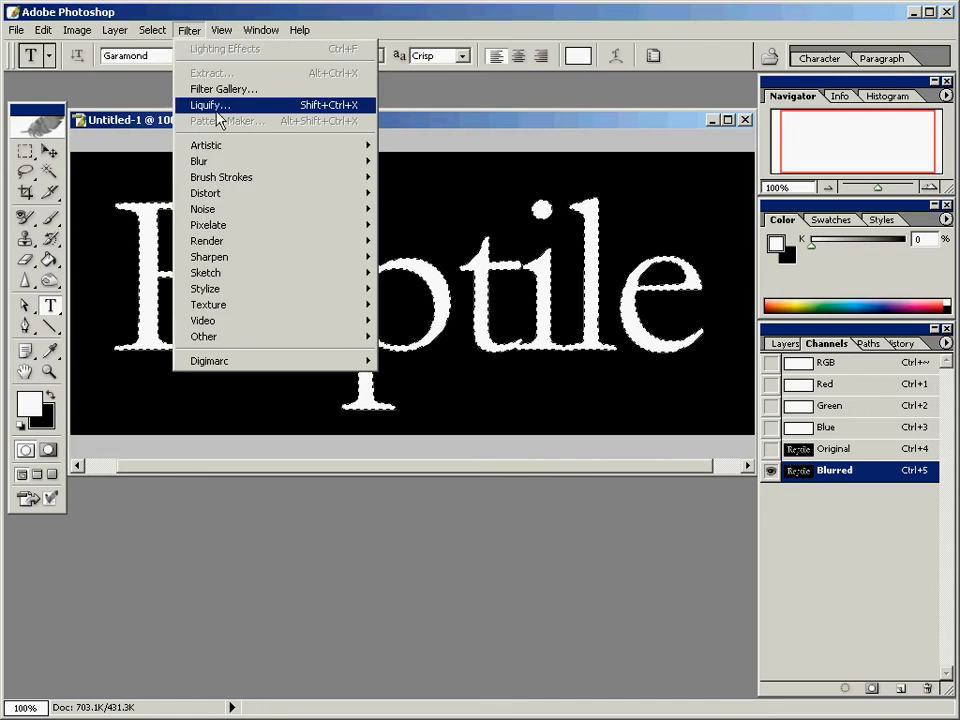
pyautogui.moveTo(214, 166)
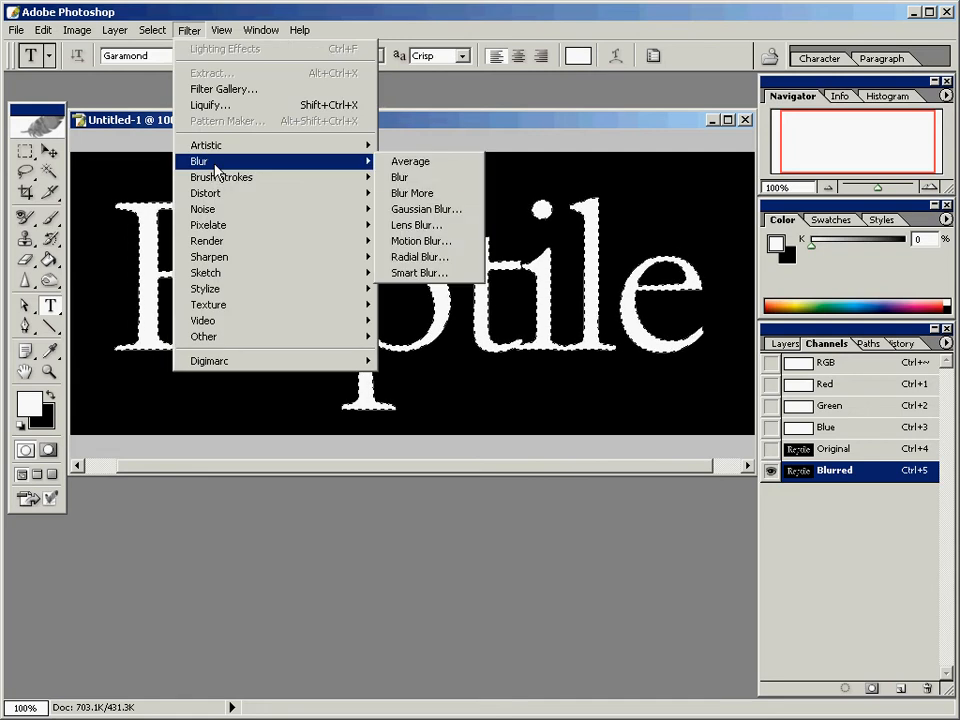
pyautogui.click(424, 208)
pyautogui.moveTo(620, 342); pyautogui.dragTo(541, 218)
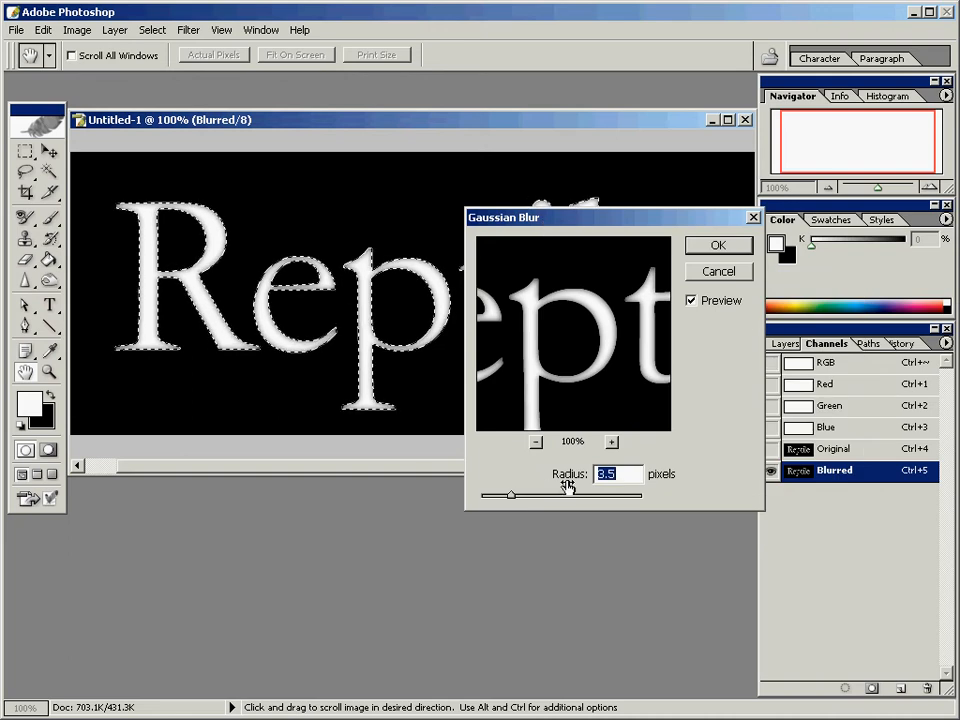
# Step: Try a Gaussian Blur radius of 3.0 pixels and inspect the letter edges in the preview
pyautogui.click(621, 474)
pyautogui.moveTo(621, 474); pyautogui.dragTo(580, 481)
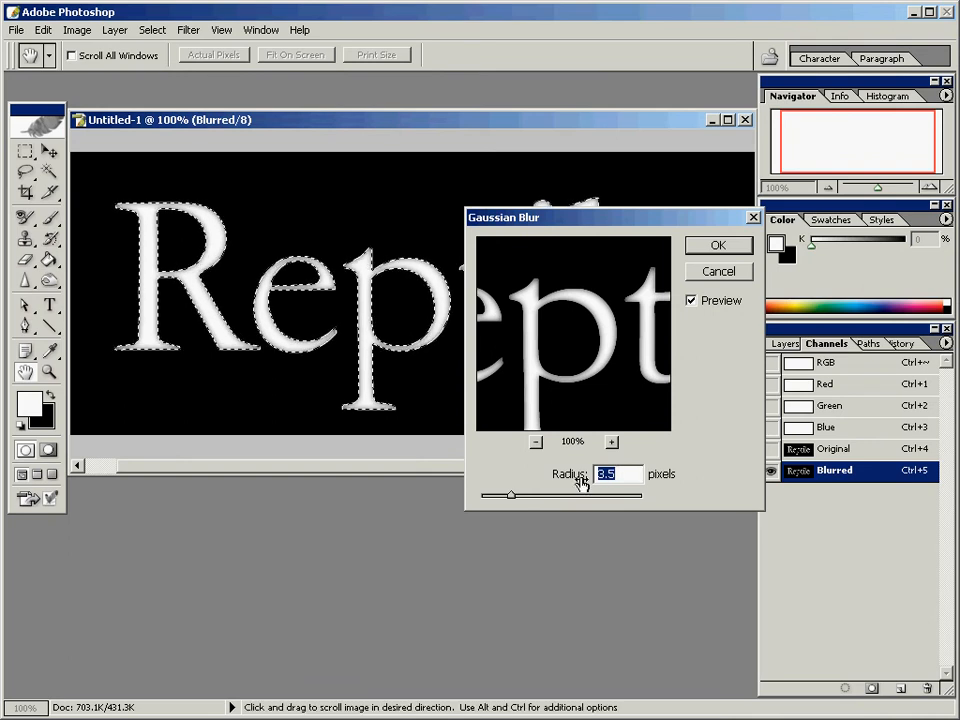
pyautogui.write('300')
pyautogui.press('BackSpace')
pyautogui.press('BackSpace')
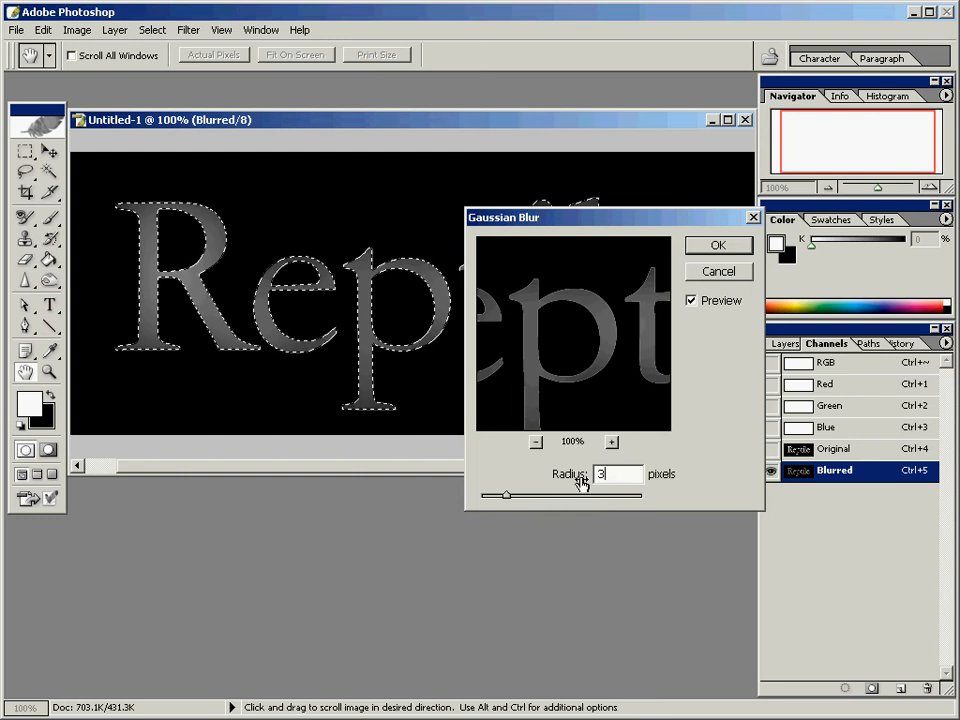
pyautogui.write('.0')
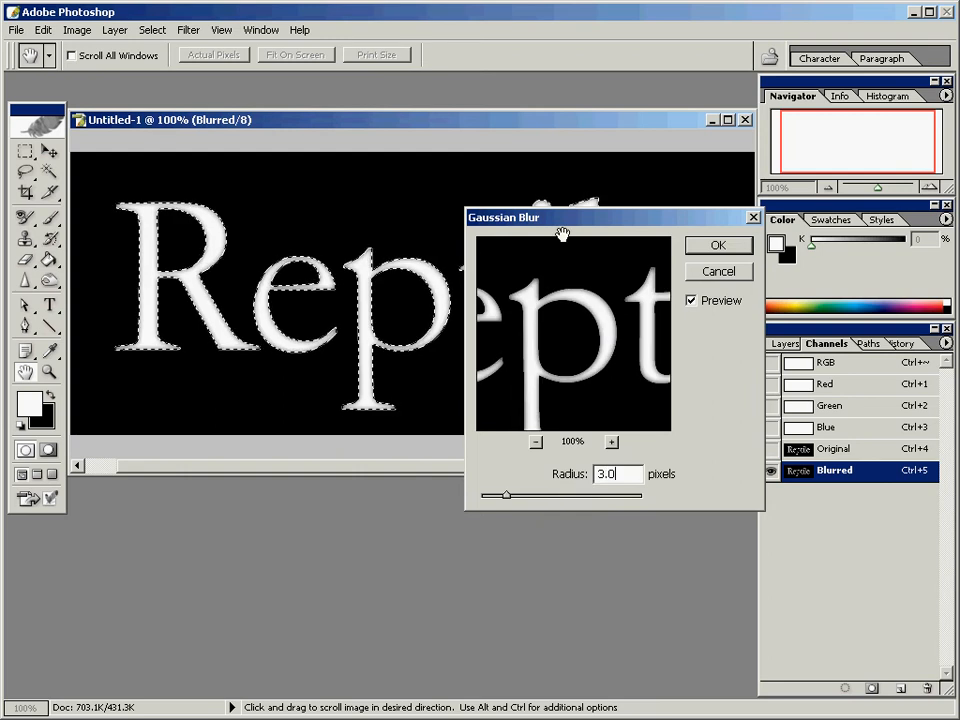
pyautogui.moveTo(561, 231); pyautogui.dragTo(624, 313)
pyautogui.moveTo(551, 334); pyautogui.dragTo(593, 336)
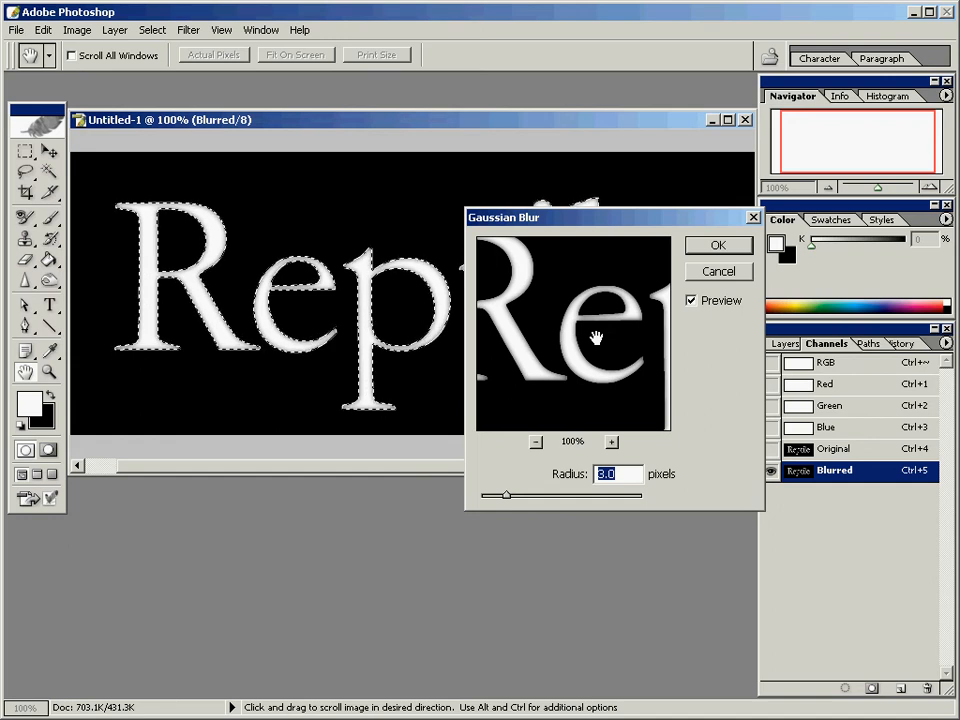
# Step: Try a stronger Gaussian Blur radius of 15.8 pixels and inspect several letters in the preview
pyautogui.moveTo(507, 496); pyautogui.dragTo(552, 494)
pyautogui.moveTo(557, 332); pyautogui.dragTo(642, 334)
pyautogui.moveTo(630, 335); pyautogui.dragTo(492, 337)
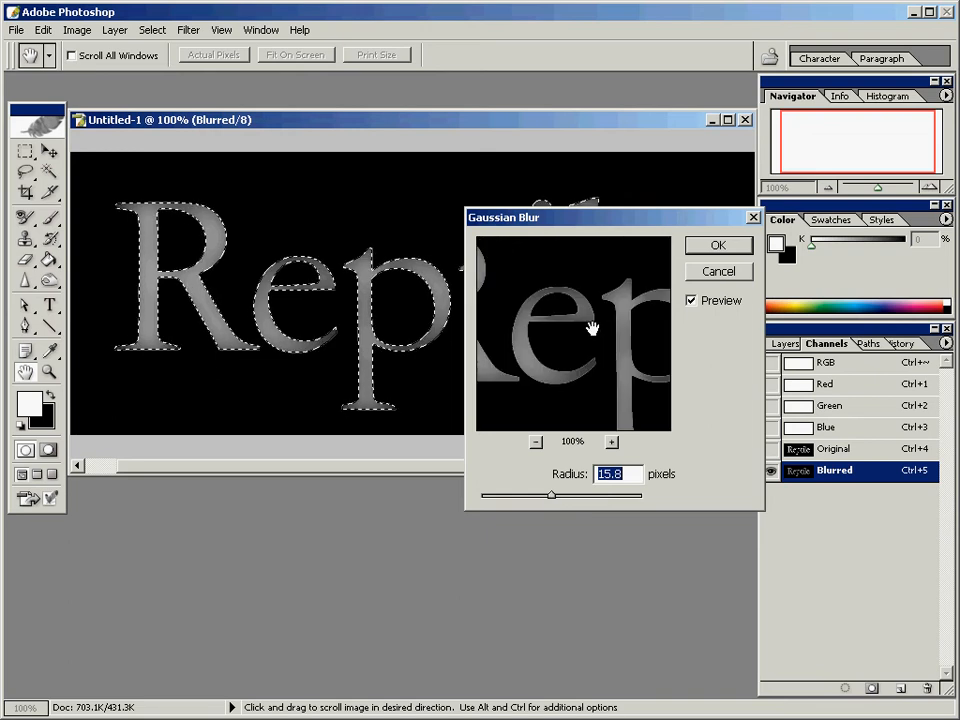
pyautogui.moveTo(591, 328); pyautogui.dragTo(666, 332)
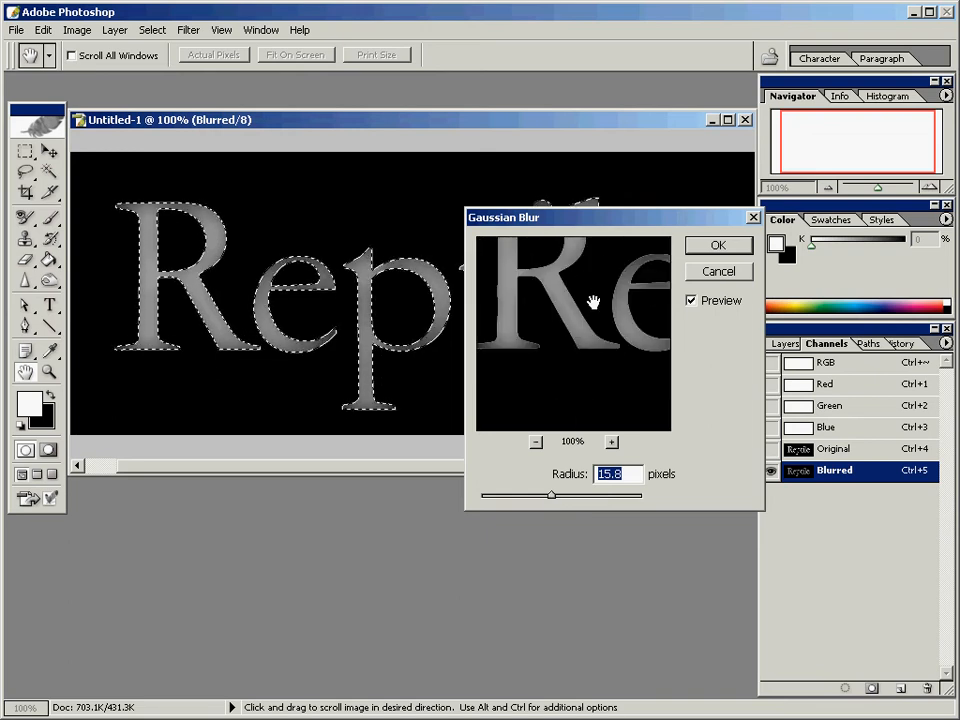
pyautogui.moveTo(593, 302); pyautogui.dragTo(529, 332)
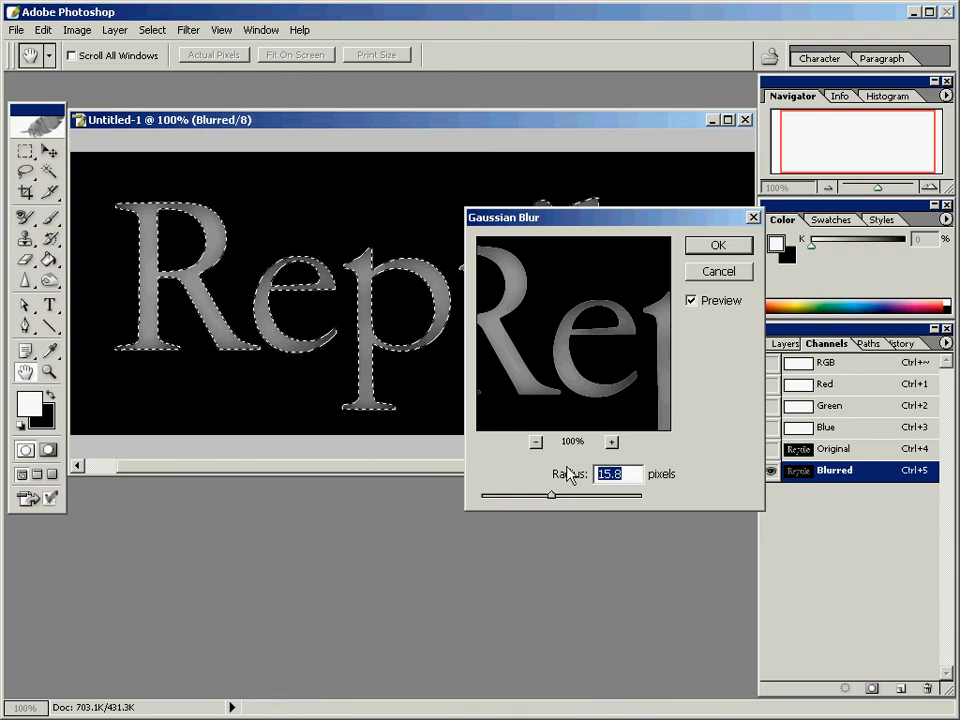
# Step: Set the Gaussian Blur radius to 3.5 pixels and apply it to the Blurred channel
pyautogui.write('3.8')
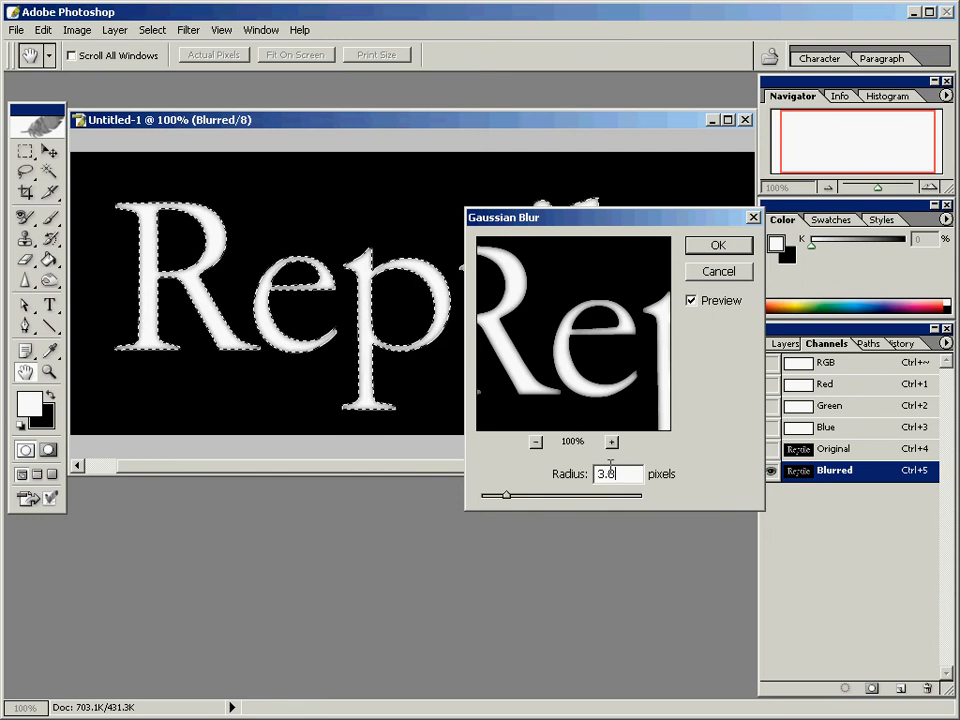
pyautogui.moveTo(618, 473); pyautogui.dragTo(571, 480)
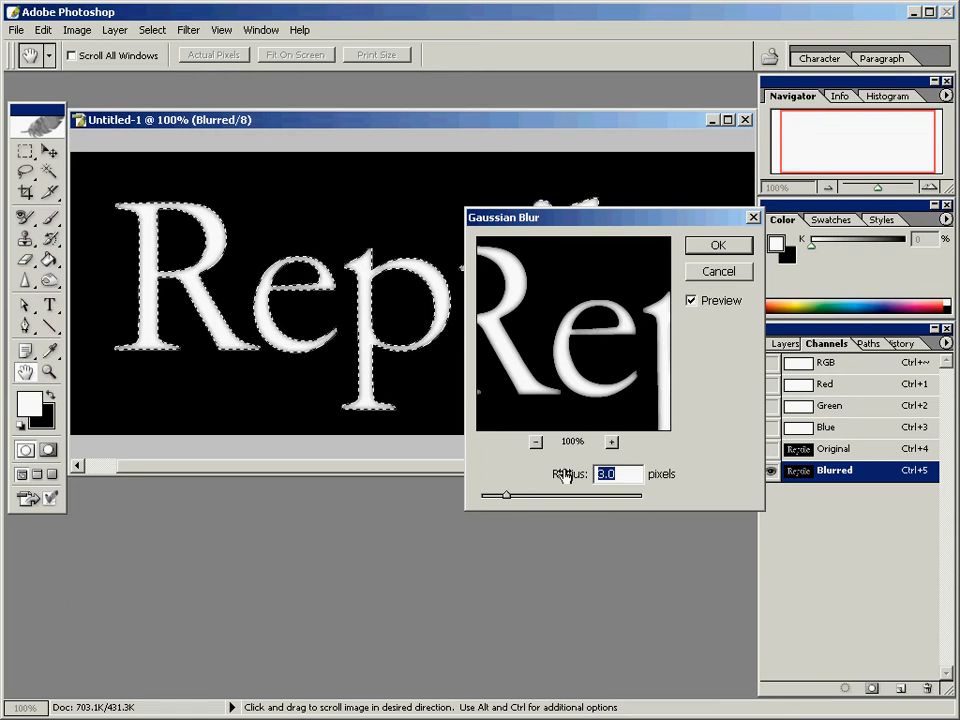
pyautogui.write('3.5')
pyautogui.moveTo(580, 370); pyautogui.dragTo(627, 360)
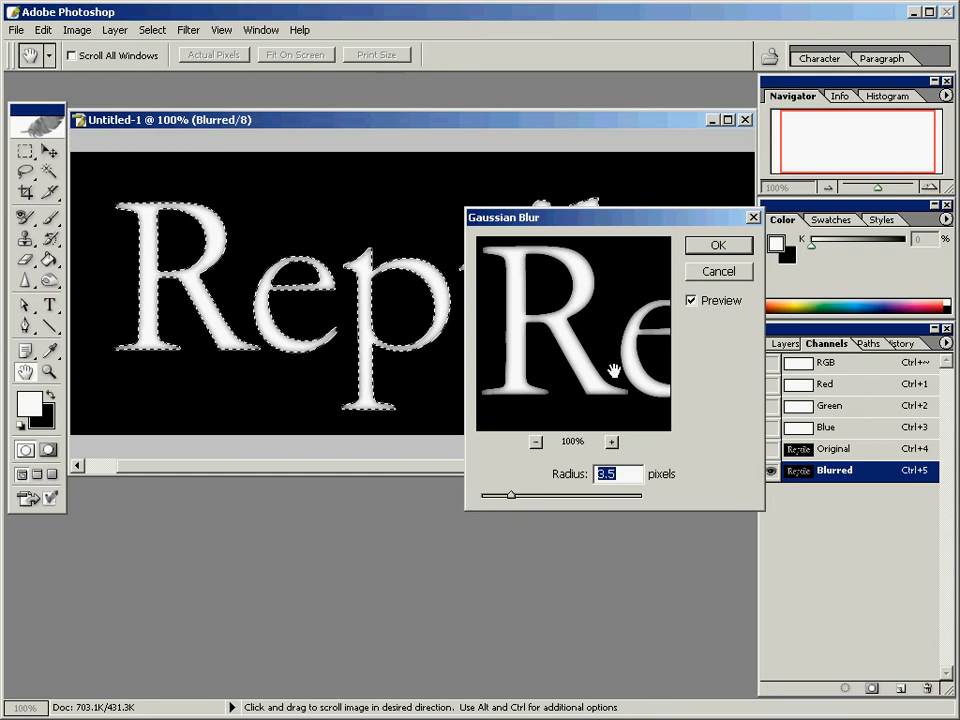
pyautogui.click(700, 247)
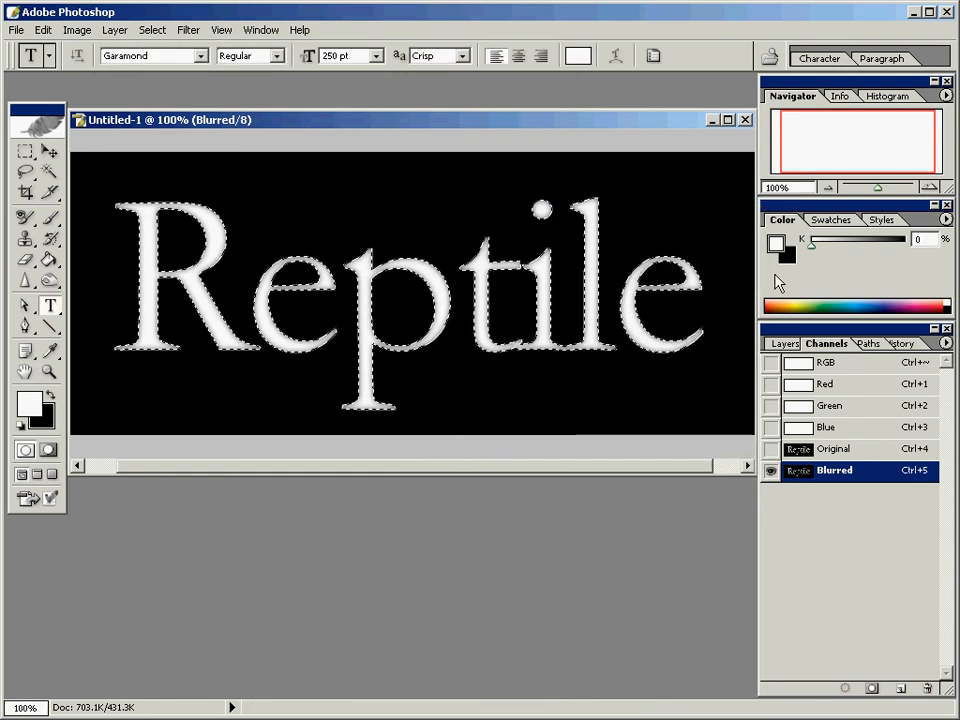
# Step: Make the Background layer active and review the foreground color's hex code
pyautogui.click(784, 345)
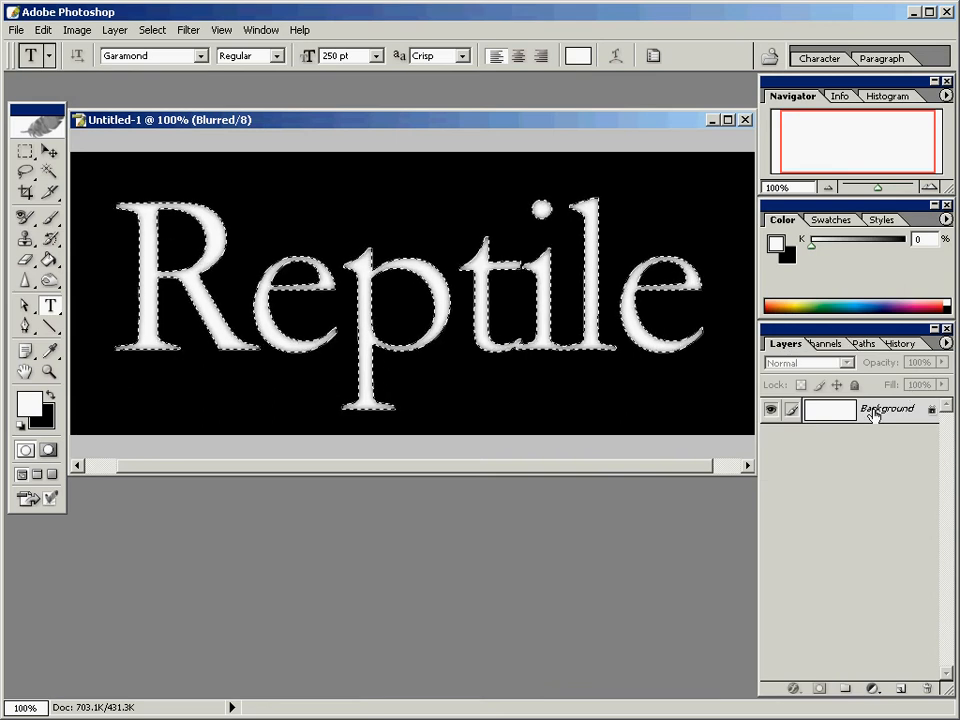
pyautogui.click(872, 410)
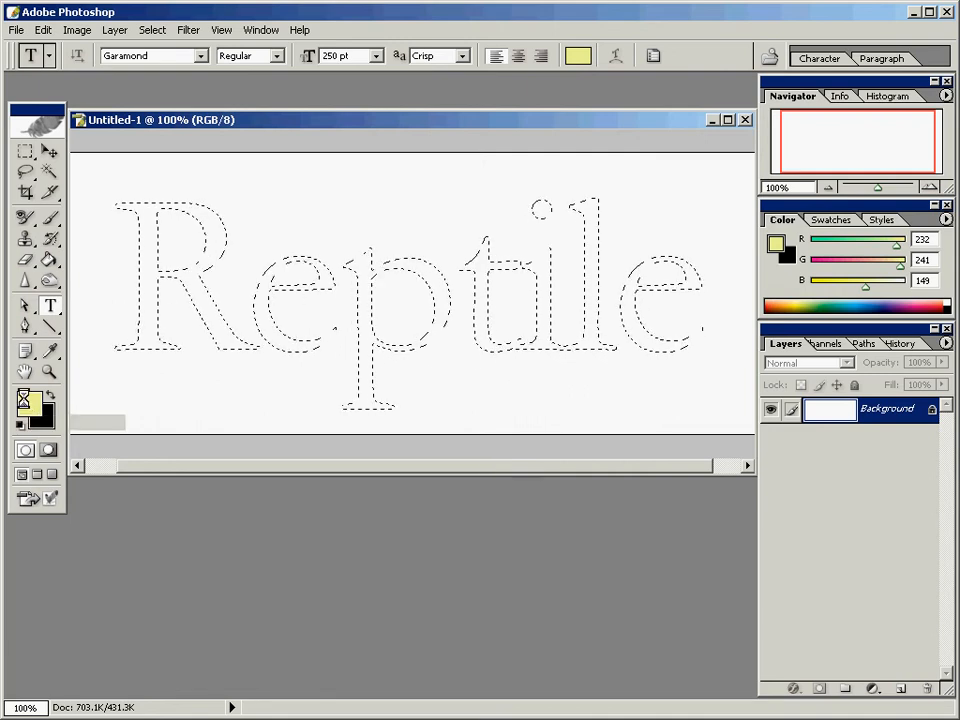
pyautogui.click(27, 405)
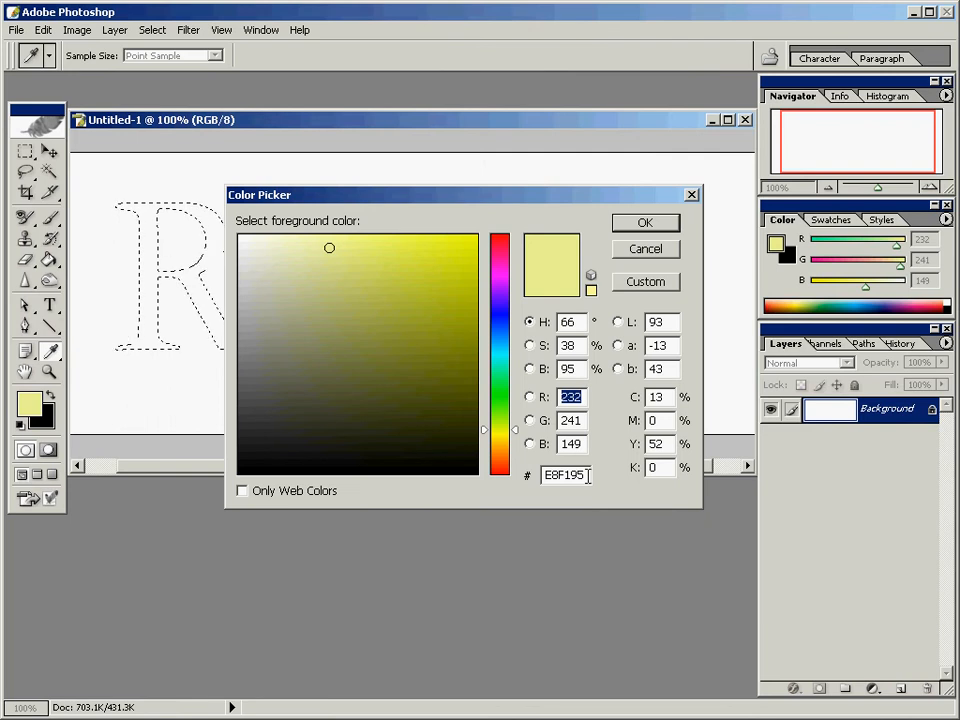
pyautogui.moveTo(588, 477); pyautogui.dragTo(489, 482)
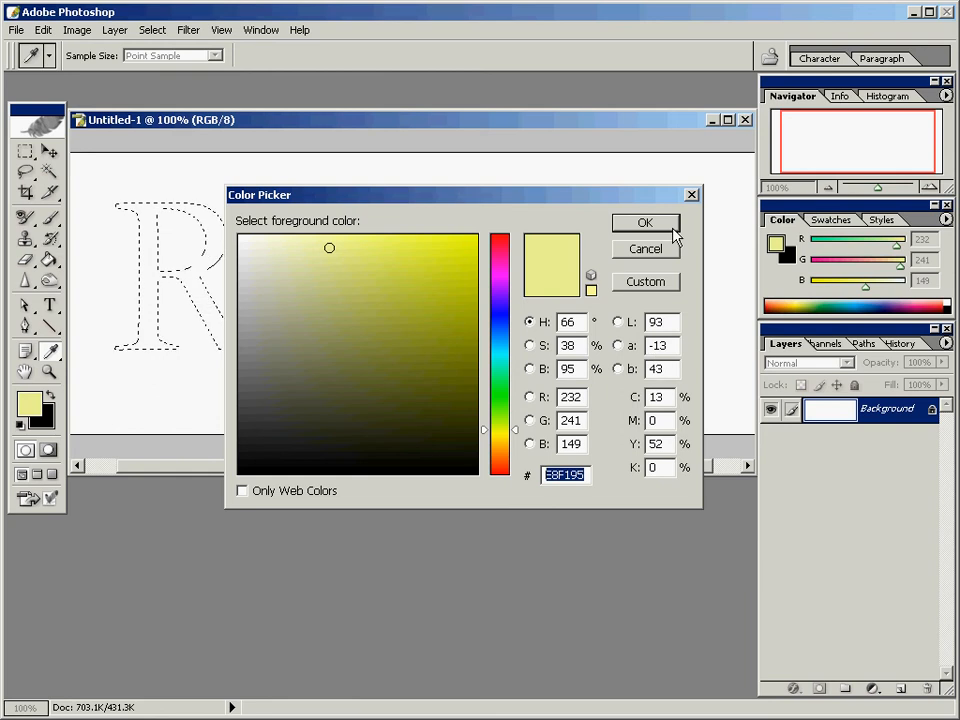
pyautogui.click(645, 223)
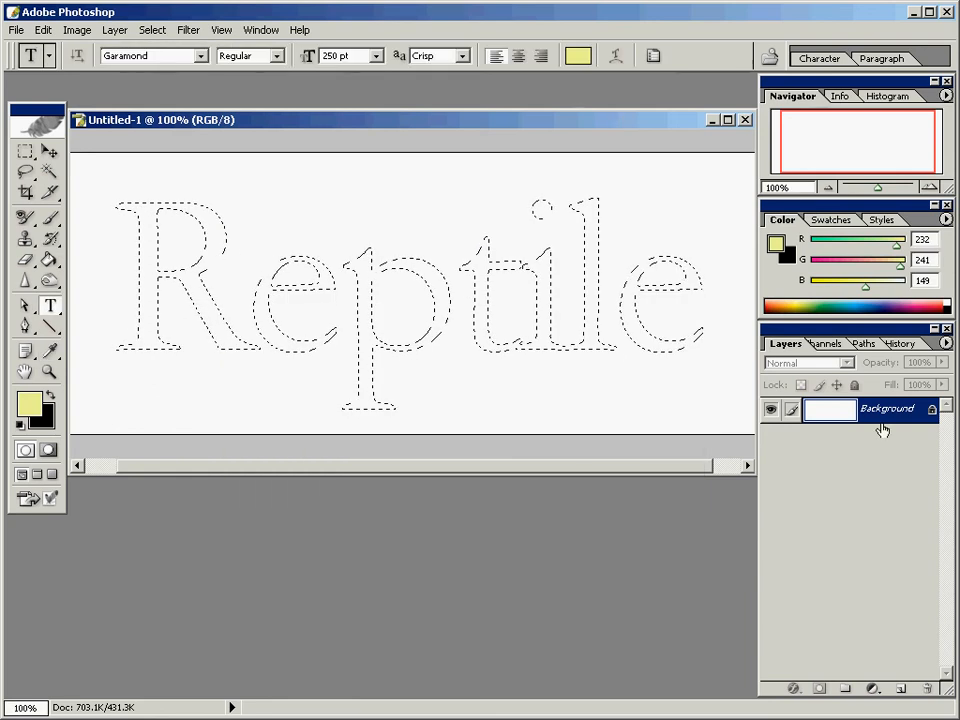
# Step: Create a new layer above the Background and name it "Beveled Text"
pyautogui.click(899, 690)
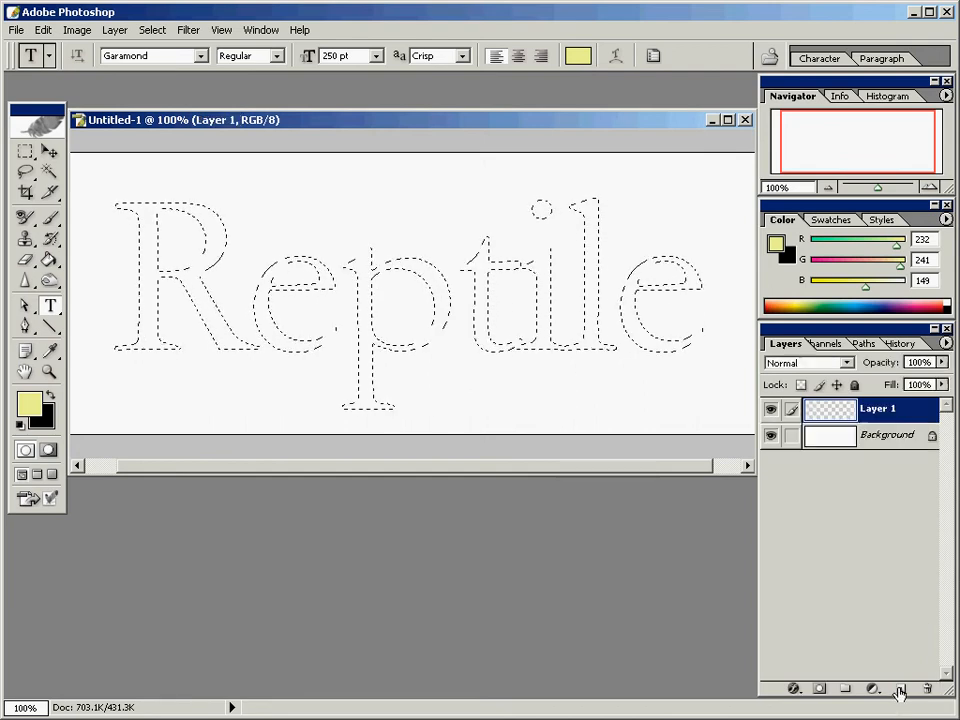
pyautogui.doubleClick(866, 410)
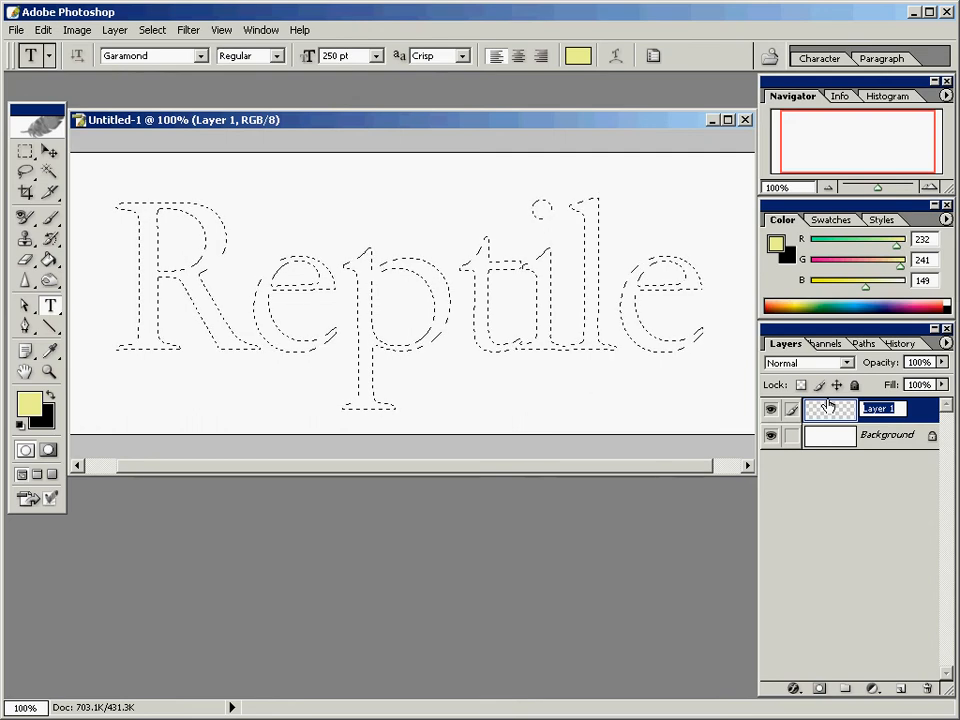
pyautogui.write('B')
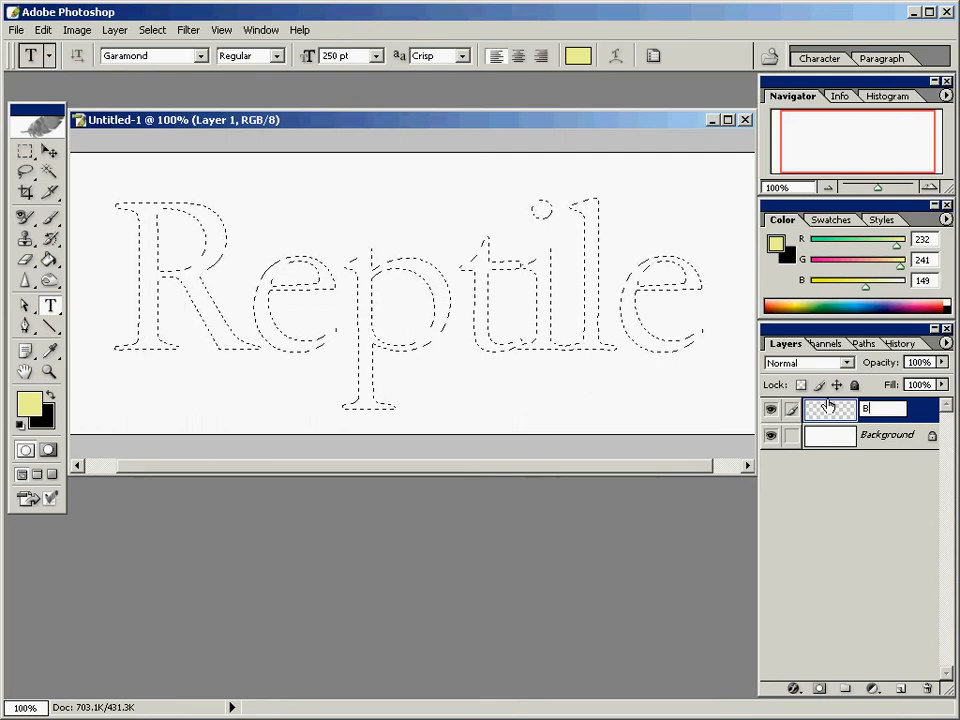
pyautogui.write('eveled')
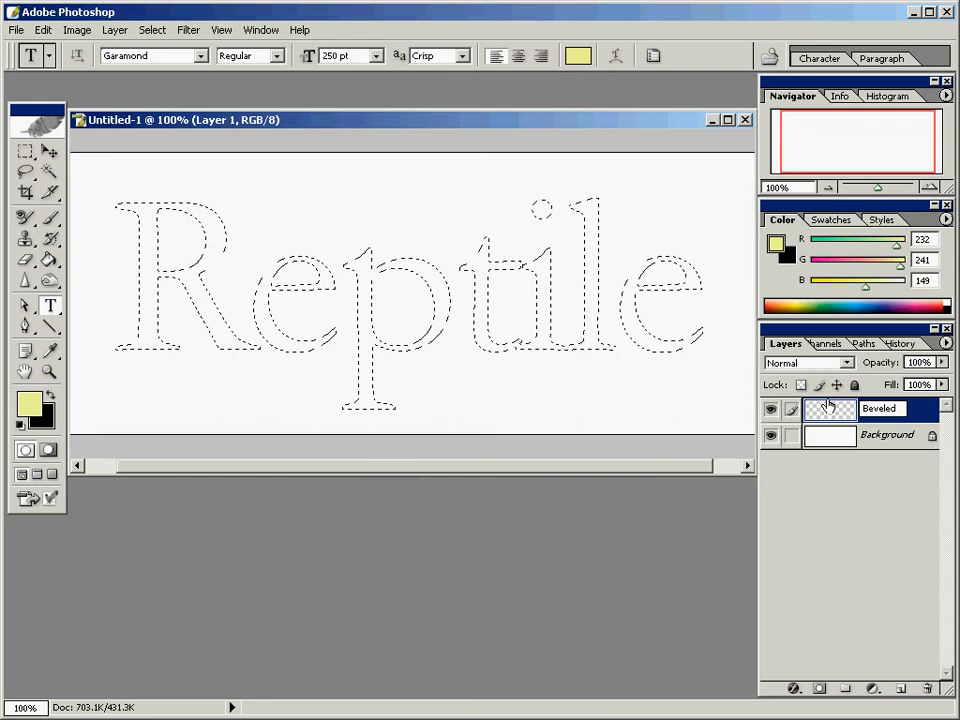
pyautogui.write(' Test')
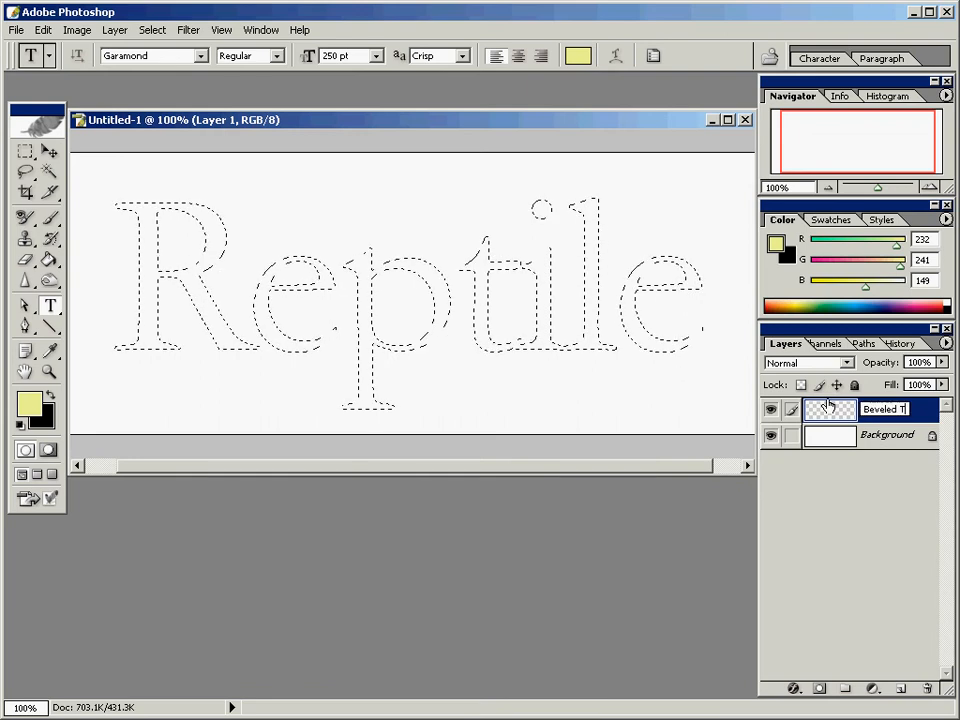
pyautogui.press('BackSpace')
pyautogui.press('BackSpace')
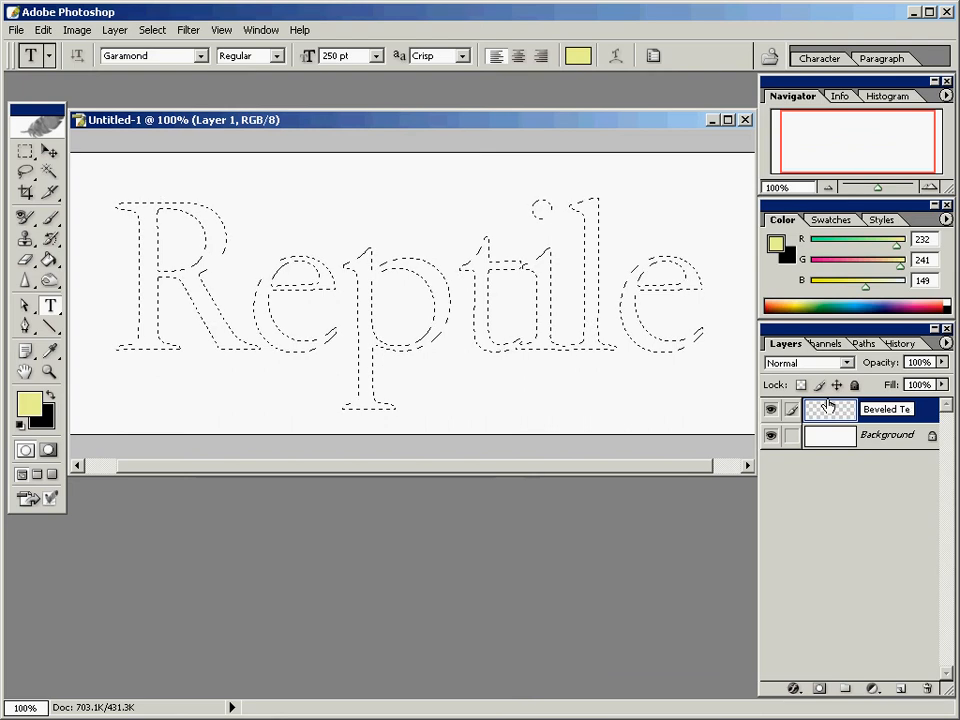
pyautogui.write('xt')
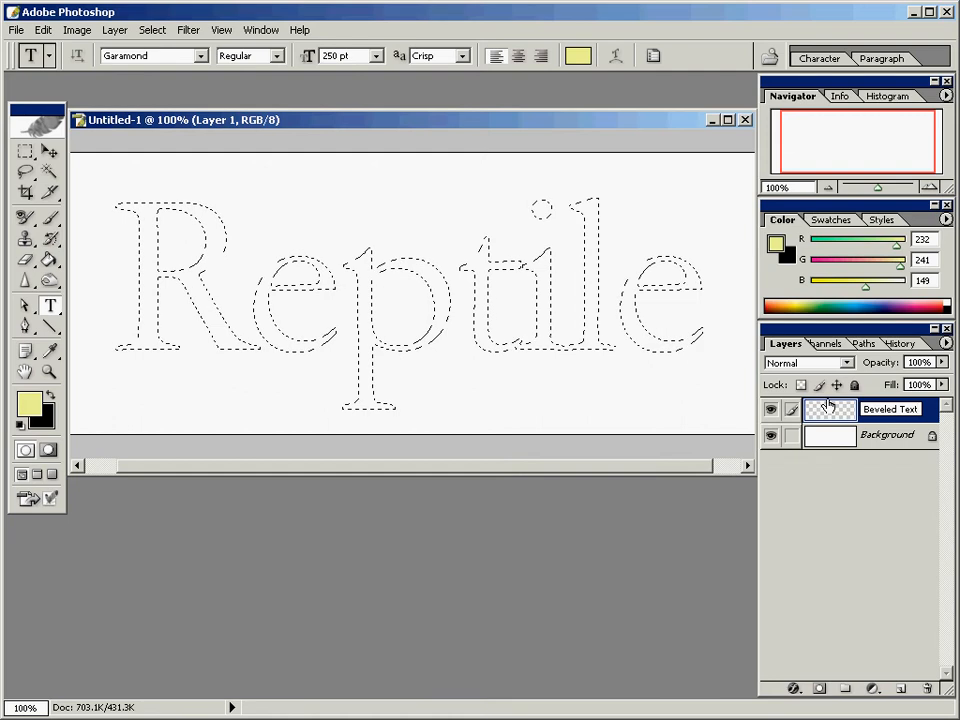
pyautogui.press('Return')
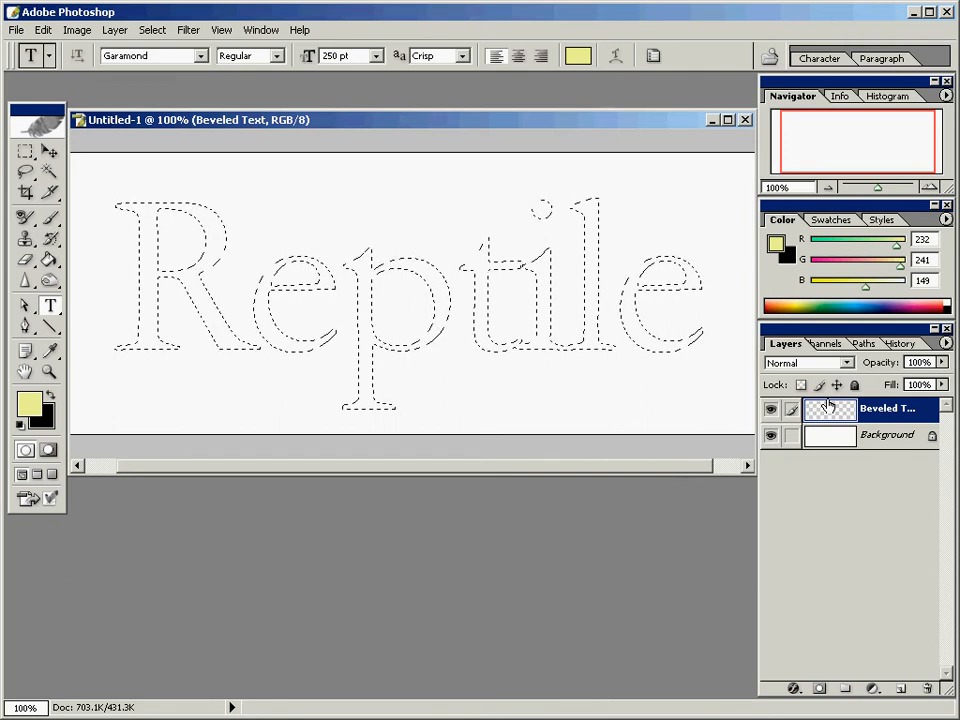
# Step: Check the foreground color's hex value again in the Color Picker with the Beveled Text layer active
pyautogui.click(33, 405)
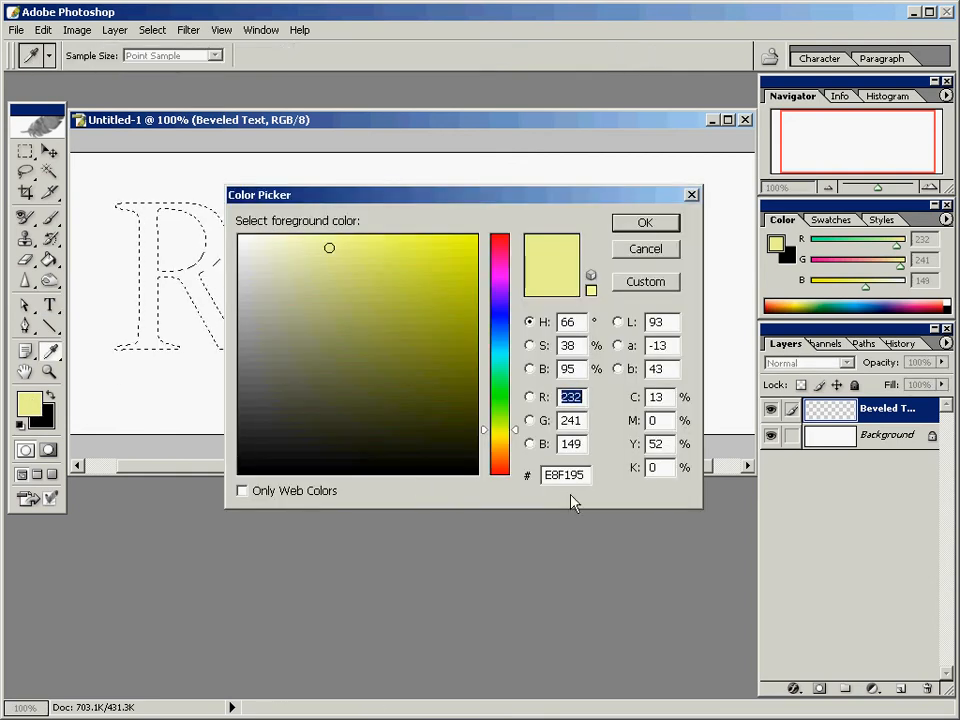
pyautogui.moveTo(586, 475); pyautogui.dragTo(532, 481)
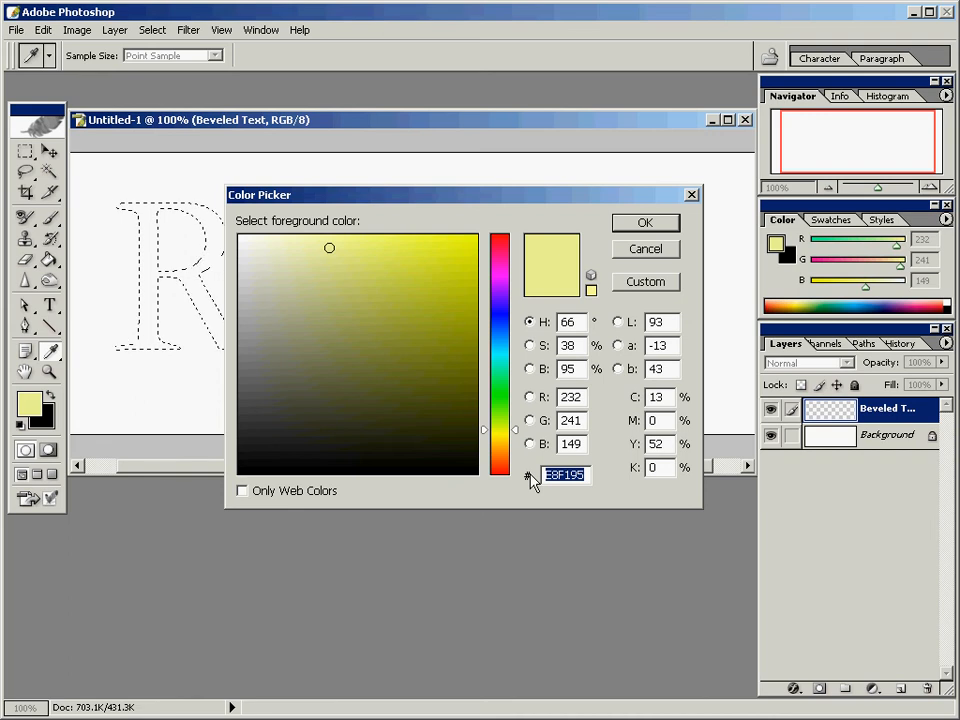
pyautogui.click(648, 225)
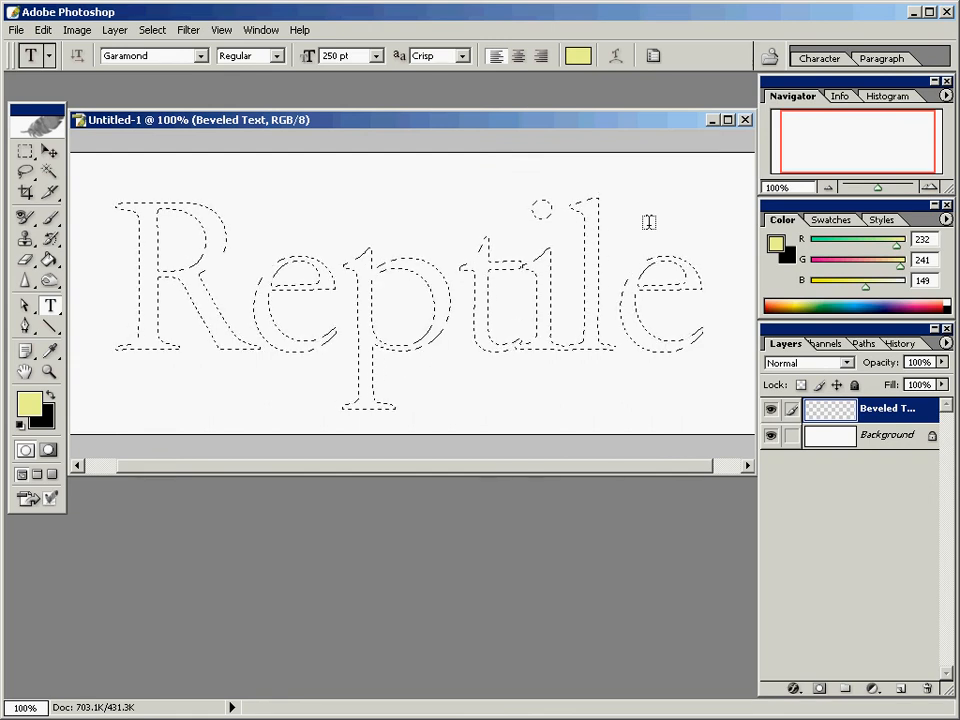
# Step: Fill the text selection on the Beveled Text layer with the foreground color
pyautogui.press('alt')
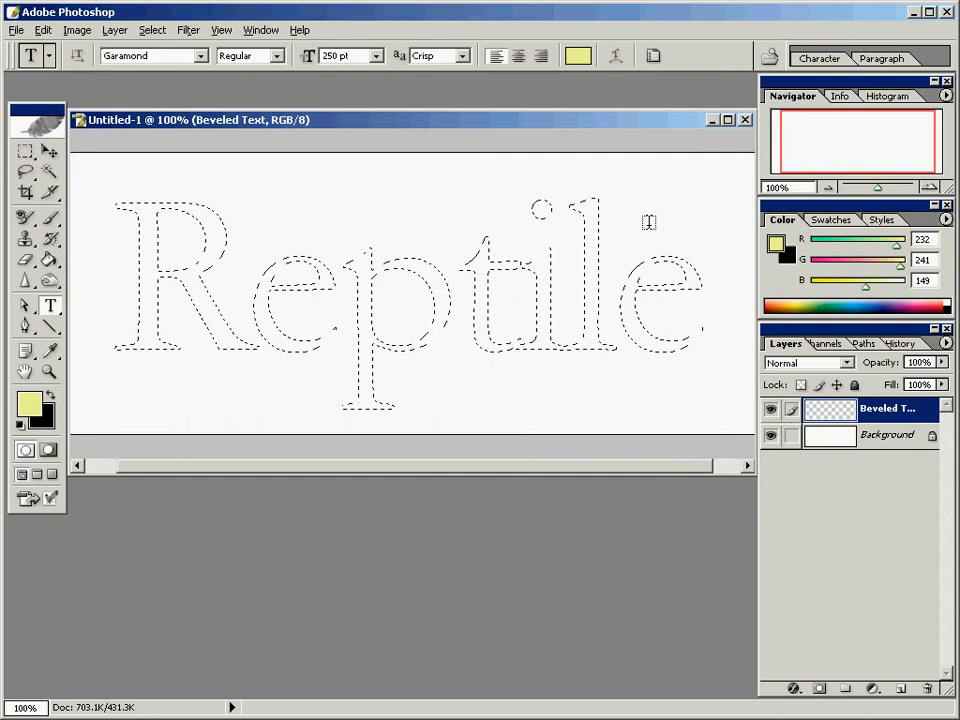
pyautogui.hotkey('alt', 'BackSpace')
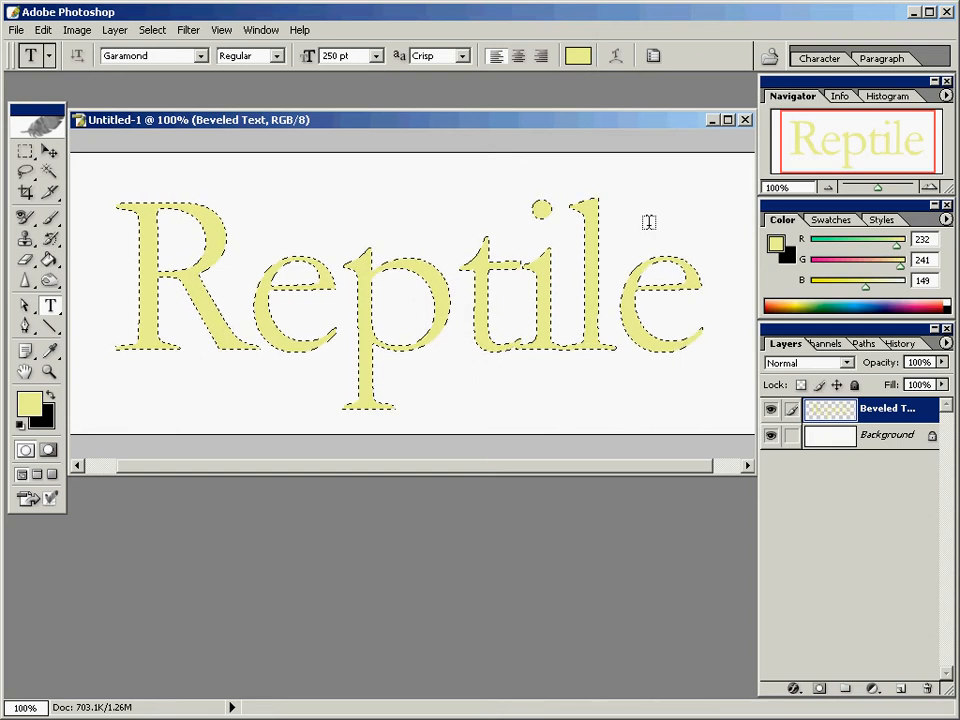
# Step: Start the Lighting Effects filter on the filled text and set its texture channel to Blurred
pyautogui.click(189, 31)
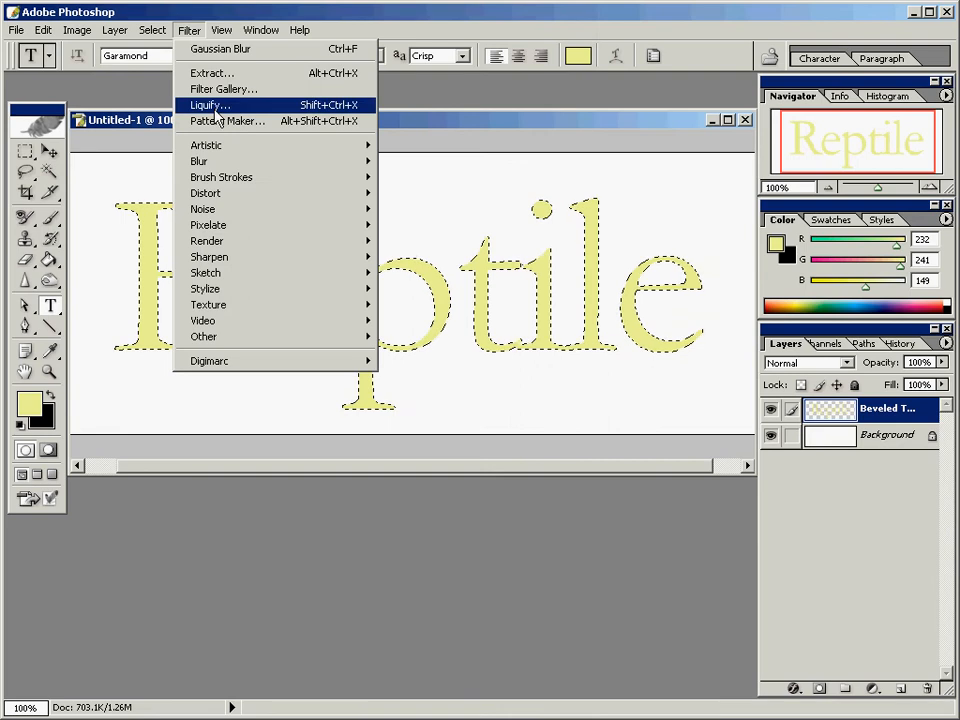
pyautogui.moveTo(216, 242)
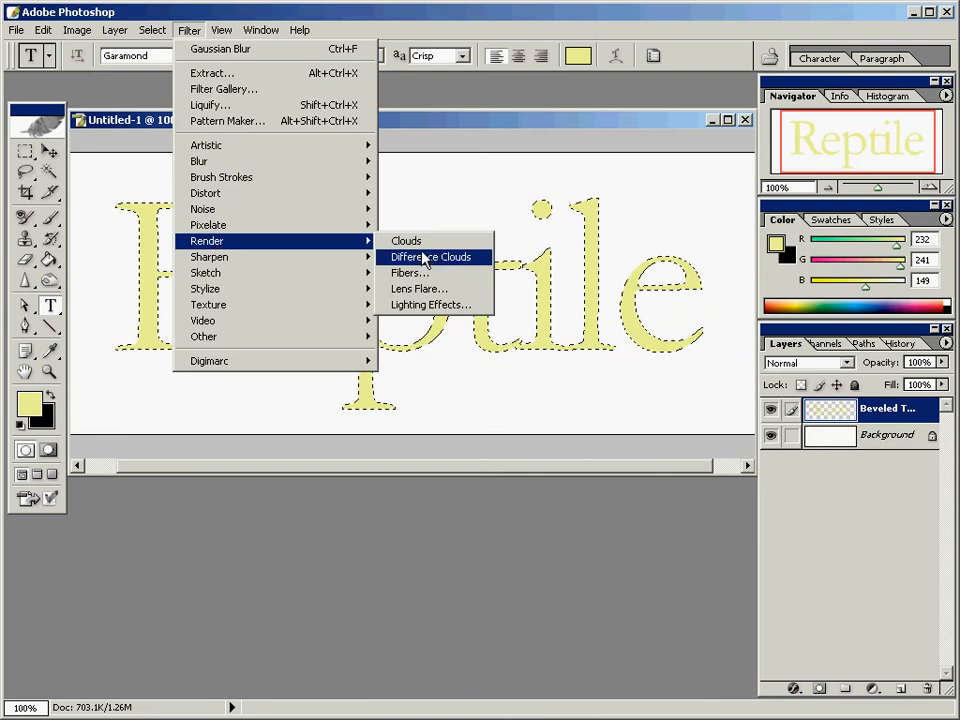
pyautogui.click(418, 306)
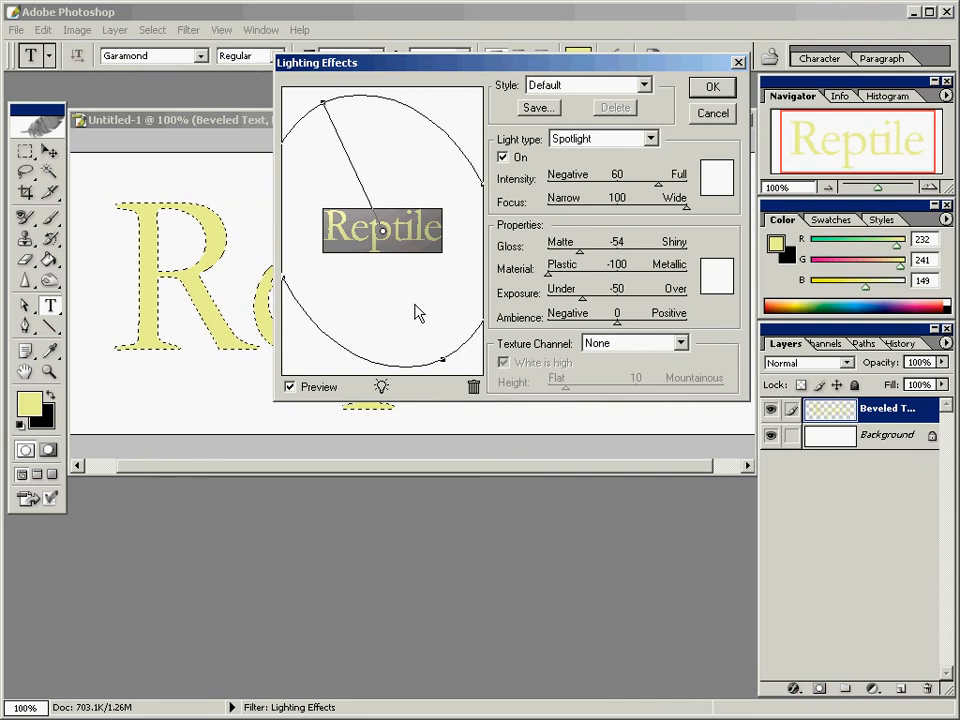
pyautogui.moveTo(551, 64); pyautogui.dragTo(524, 88)
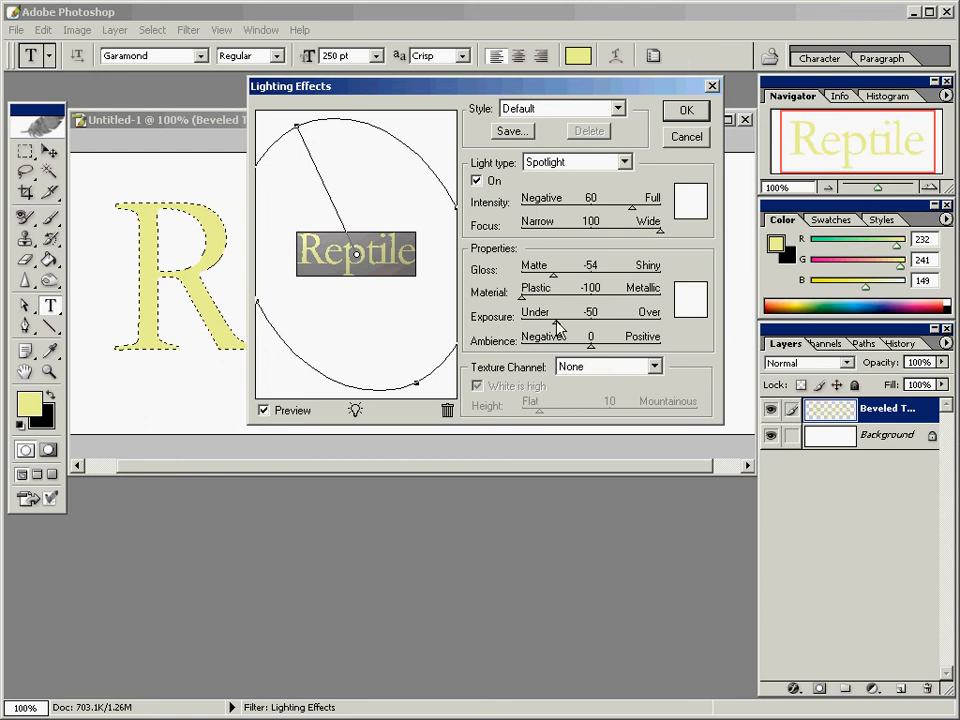
pyautogui.click(655, 368)
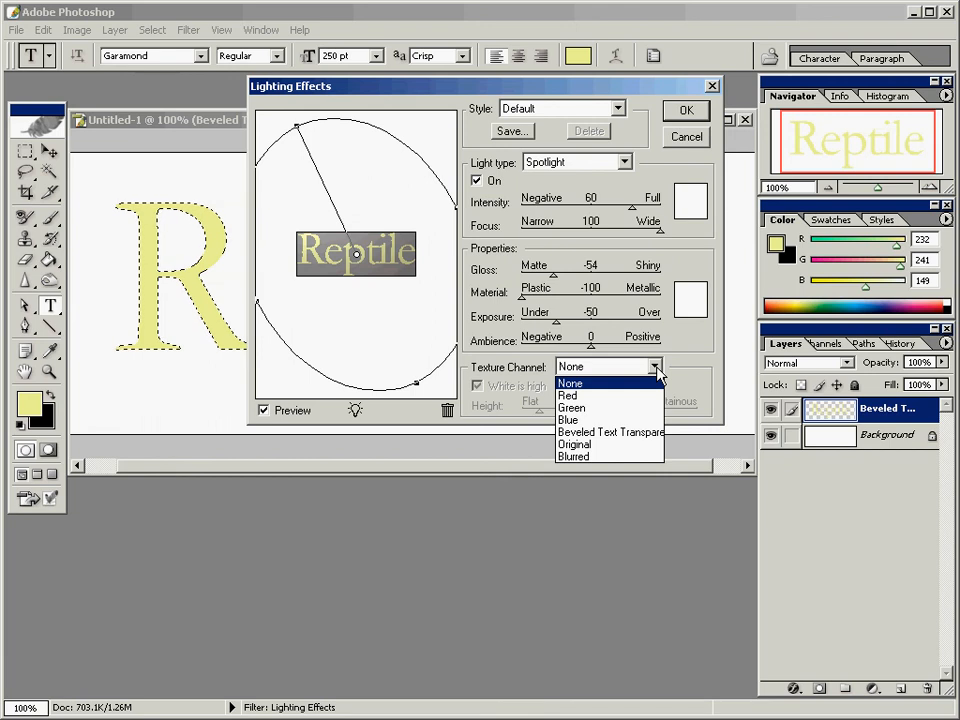
pyautogui.click(597, 457)
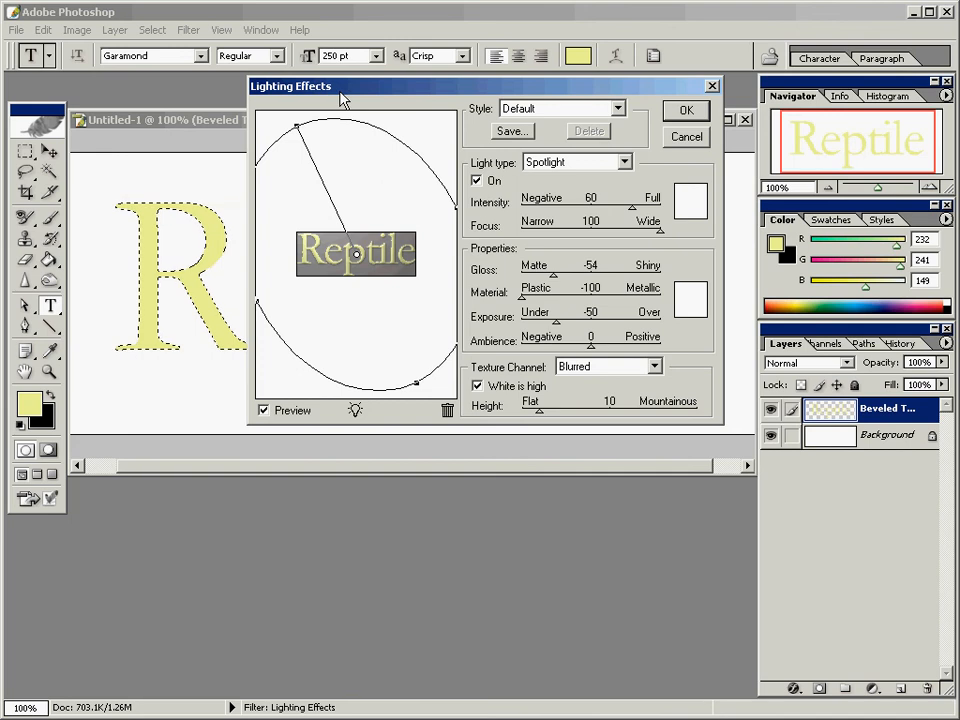
# Step: Try aiming the spotlight from the lower right of the preview with a narrow ellipse
pyautogui.moveTo(300, 127); pyautogui.dragTo(414, 332)
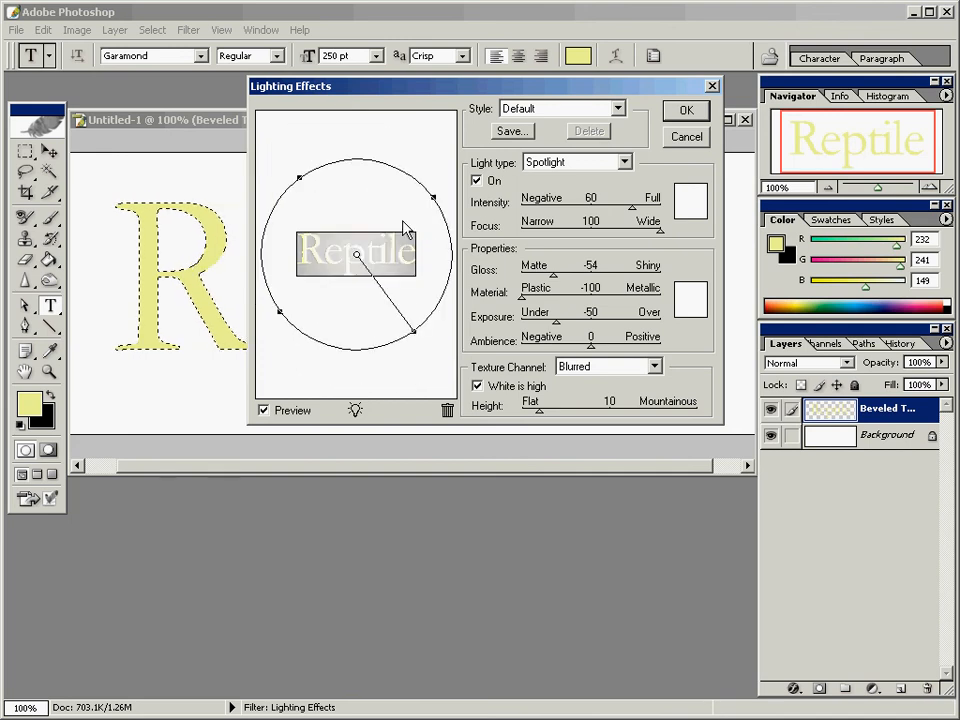
pyautogui.moveTo(433, 197); pyautogui.dragTo(429, 364)
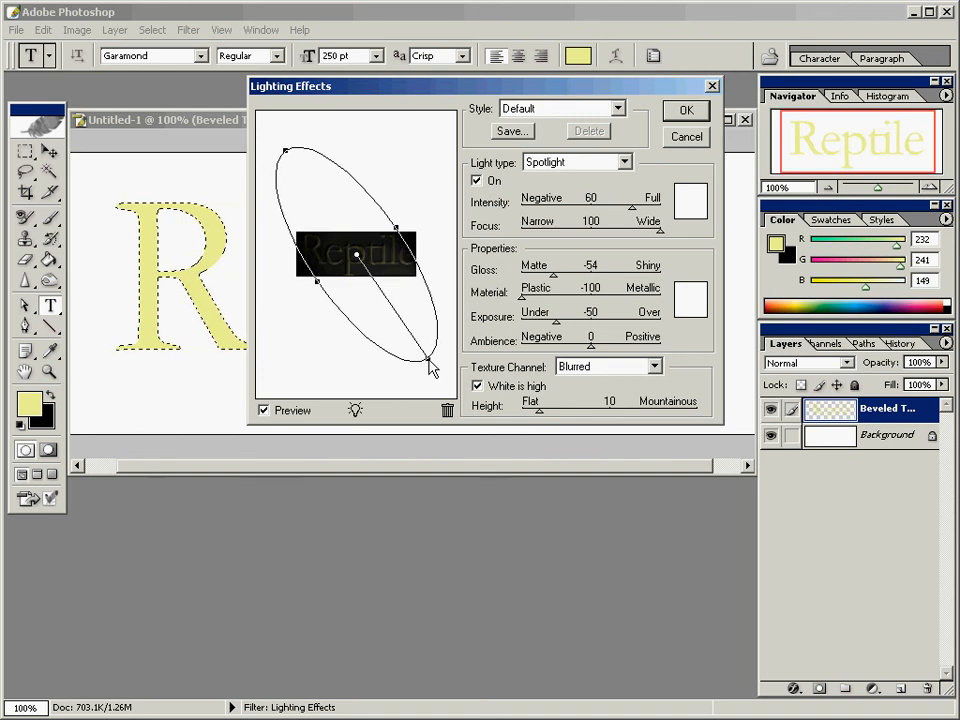
# Step: Aim the spotlight from the upper left and widen its ellipse well beyond the word in the preview
pyautogui.moveTo(430, 366); pyautogui.dragTo(297, 131)
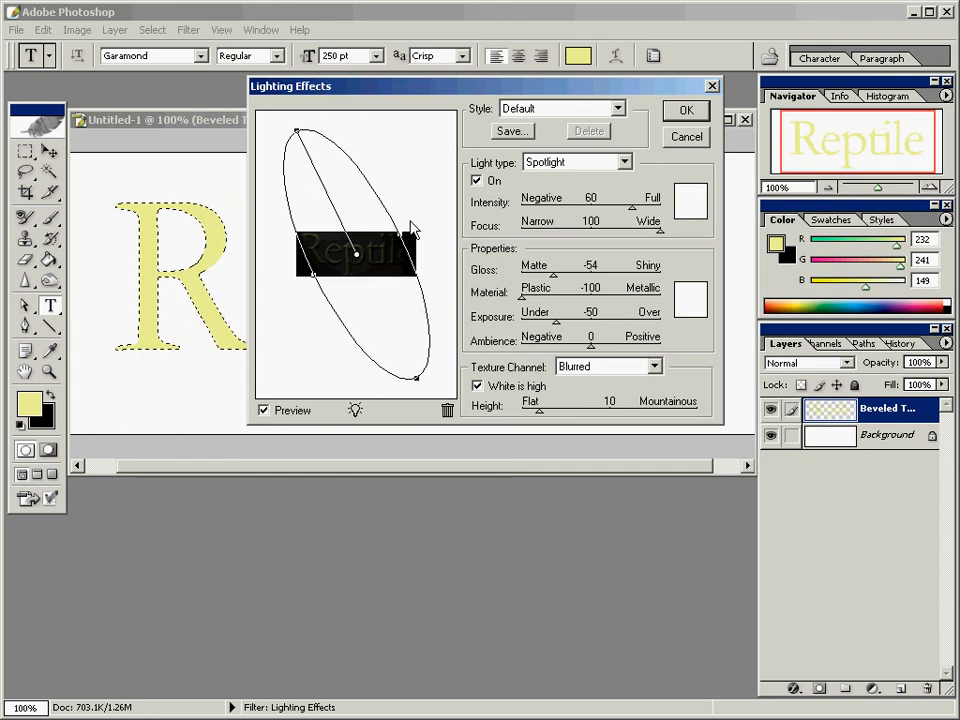
pyautogui.moveTo(401, 236); pyautogui.dragTo(456, 197)
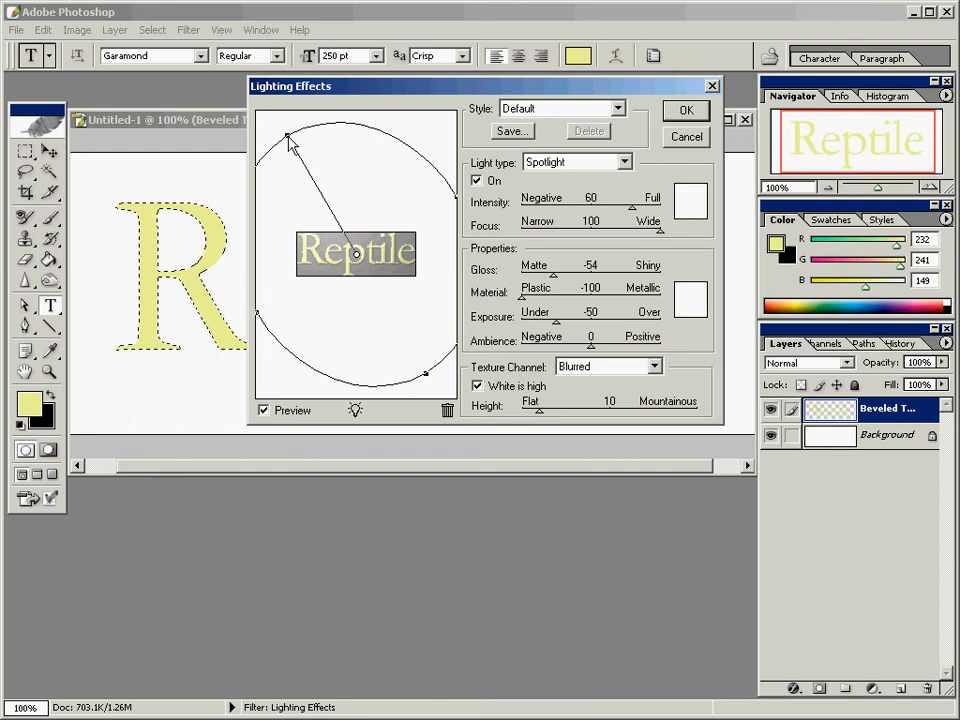
pyautogui.moveTo(289, 142); pyautogui.dragTo(305, 146)
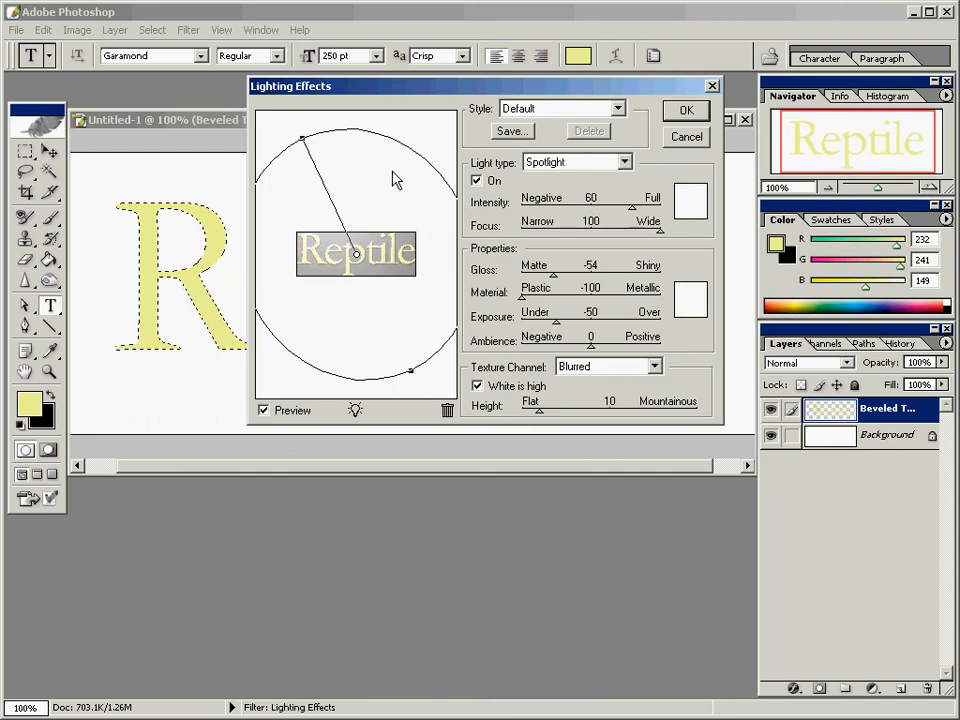
pyautogui.moveTo(302, 139); pyautogui.dragTo(292, 142)
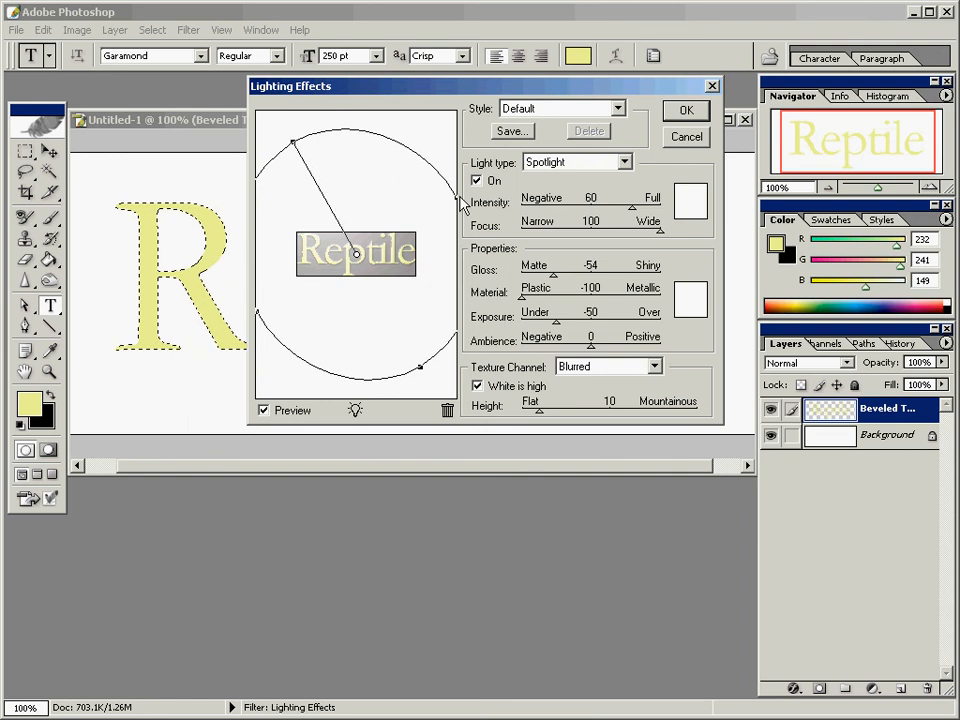
pyautogui.moveTo(458, 199); pyautogui.dragTo(450, 205)
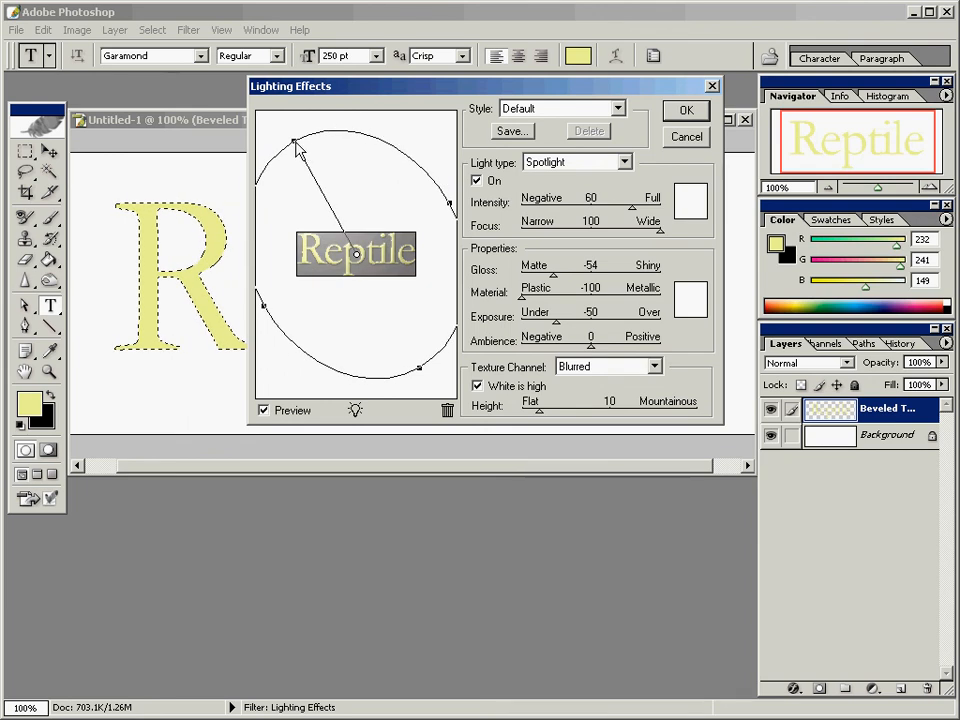
pyautogui.moveTo(300, 146); pyautogui.dragTo(303, 133)
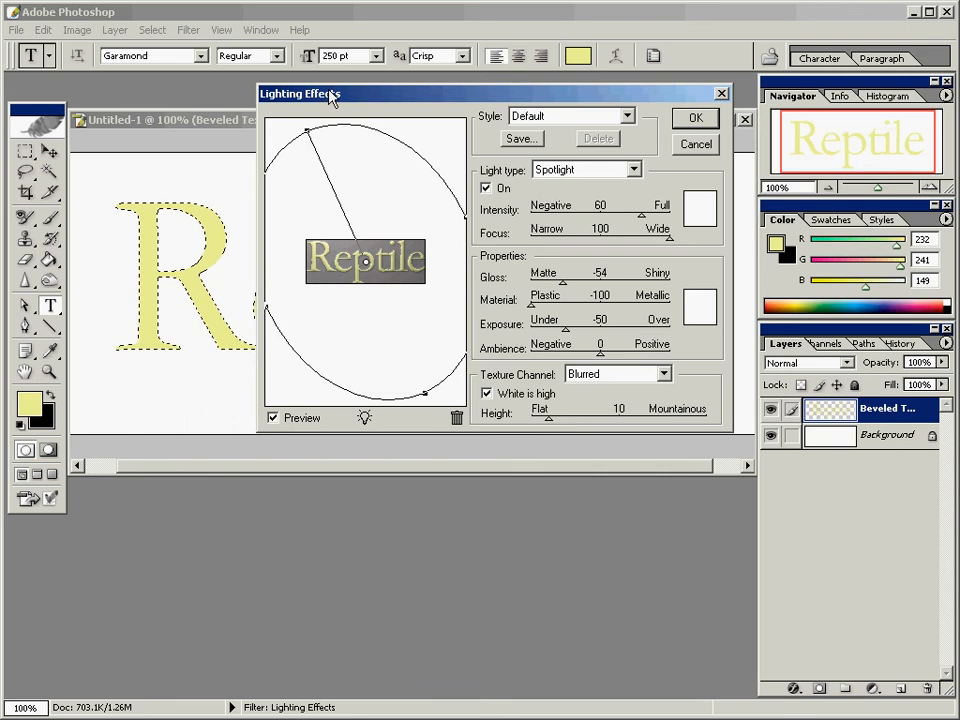
# Step: Apply the Lighting Effects filter with material -100 and texture height 10, and deselect the text
pyautogui.moveTo(430, 101); pyautogui.dragTo(421, 106)
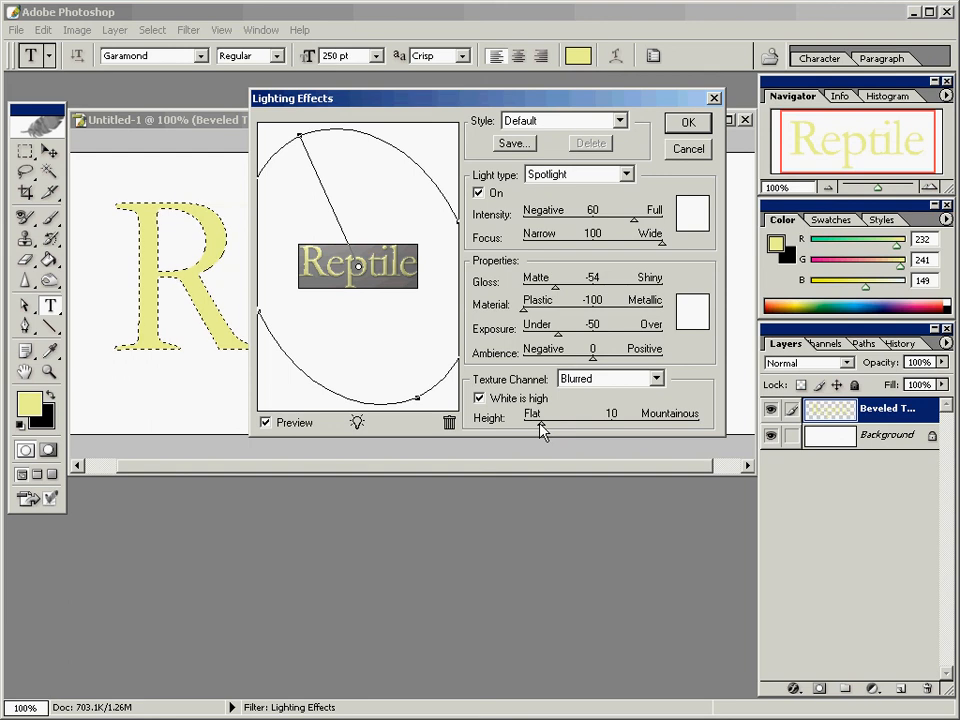
pyautogui.moveTo(546, 428)
pyautogui.mouseDown()
pyautogui.moveTo(566, 426)
pyautogui.moveTo(546, 432)
pyautogui.mouseUp()
pyautogui.moveTo(524, 311)
pyautogui.mouseDown()
pyautogui.moveTo(555, 316)
pyautogui.moveTo(510, 314)
pyautogui.moveTo(557, 316)
pyautogui.moveTo(518, 322)
pyautogui.mouseUp()
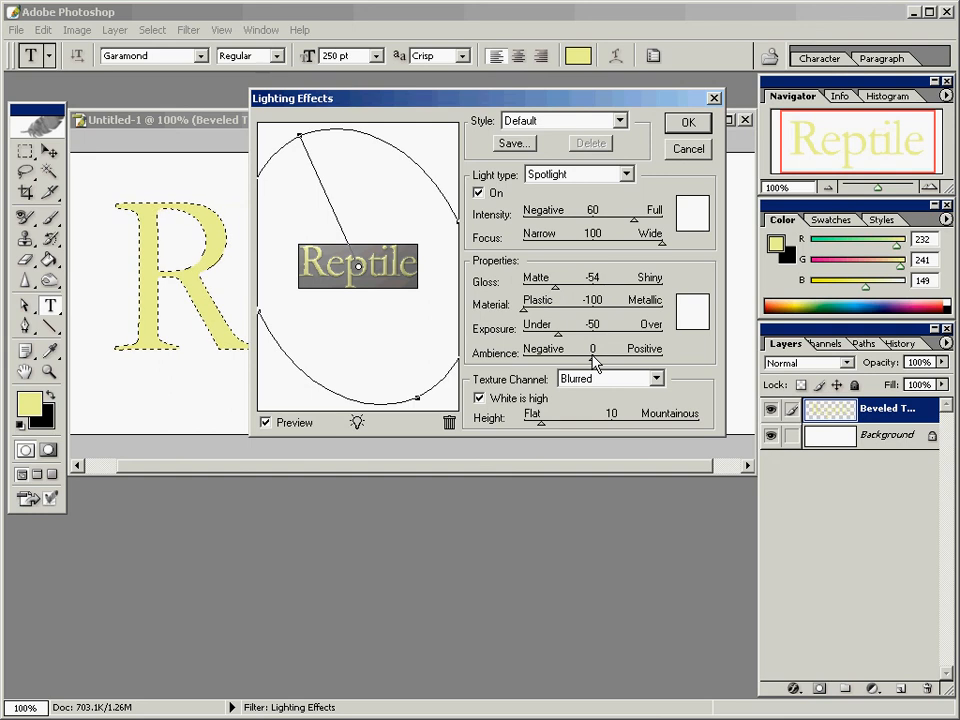
pyautogui.click(678, 124)
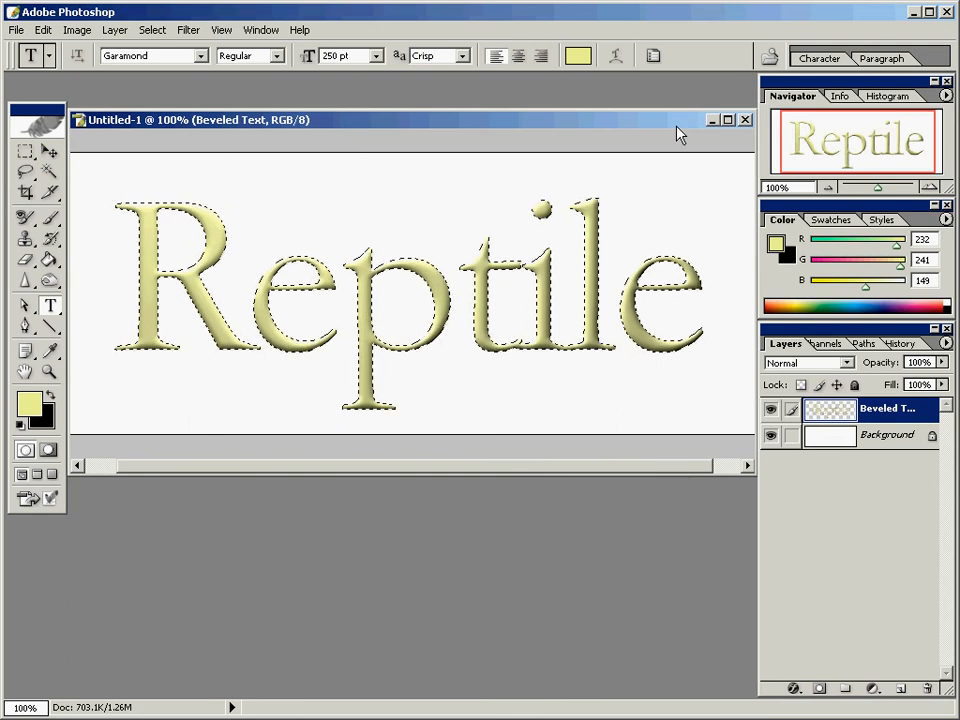
pyautogui.click(152, 30)
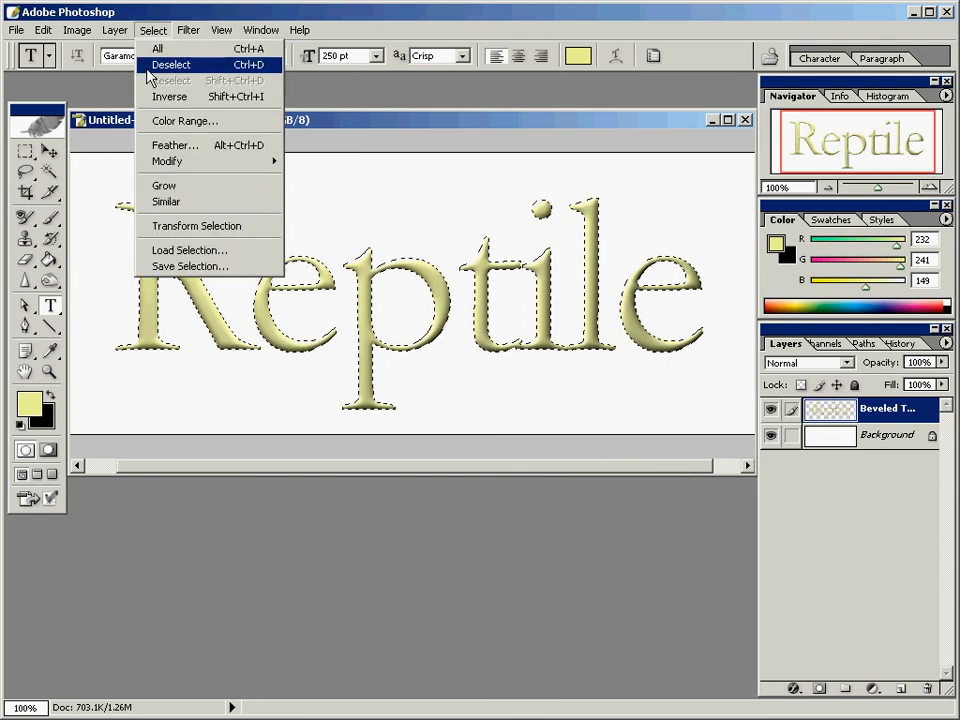
pyautogui.click(160, 65)
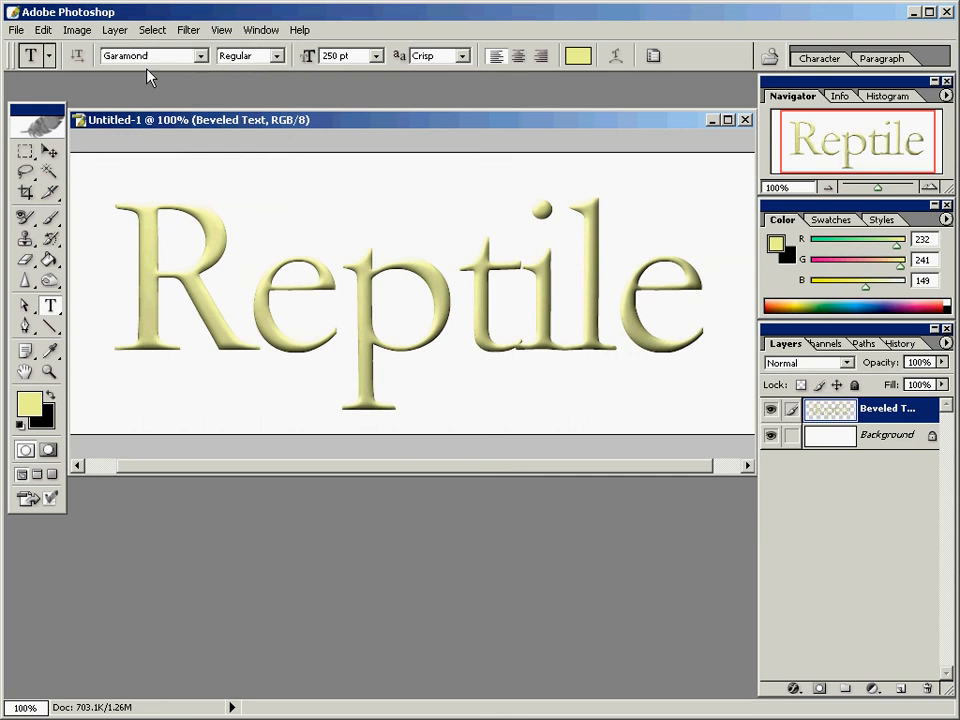
# Step: Create a new alpha channel and name it "Scales"
pyautogui.click(828, 344)
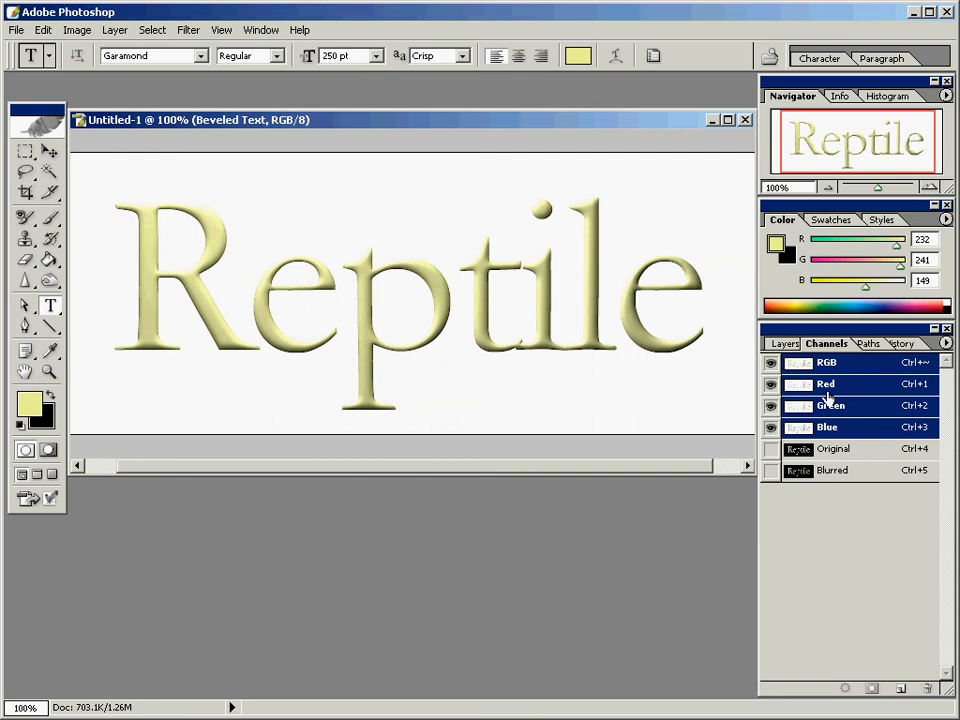
pyautogui.click(899, 688)
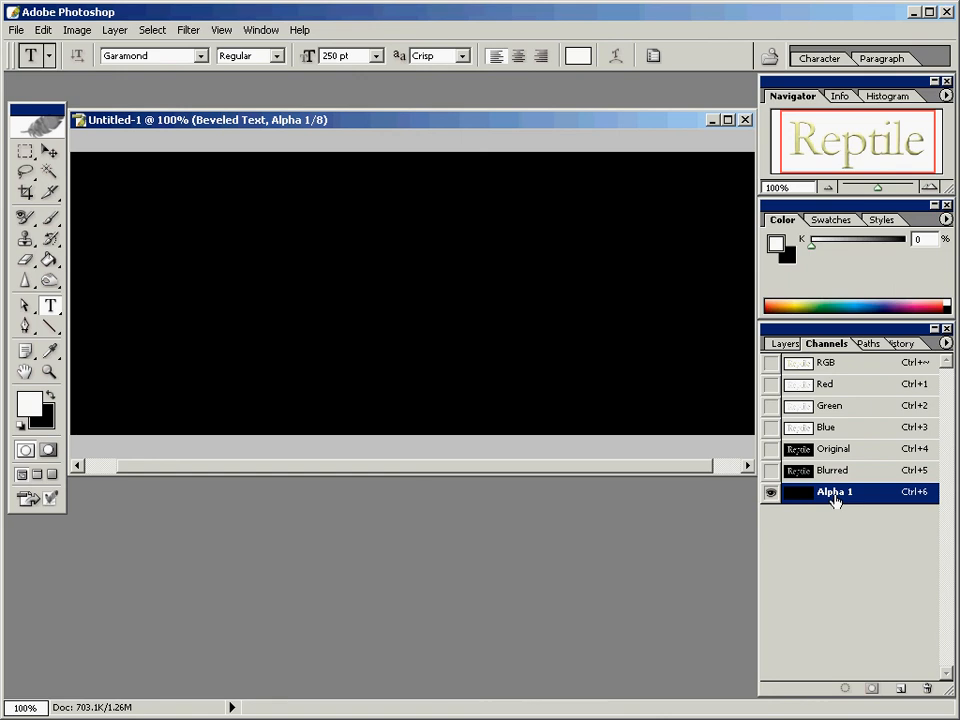
pyautogui.doubleClick(835, 494)
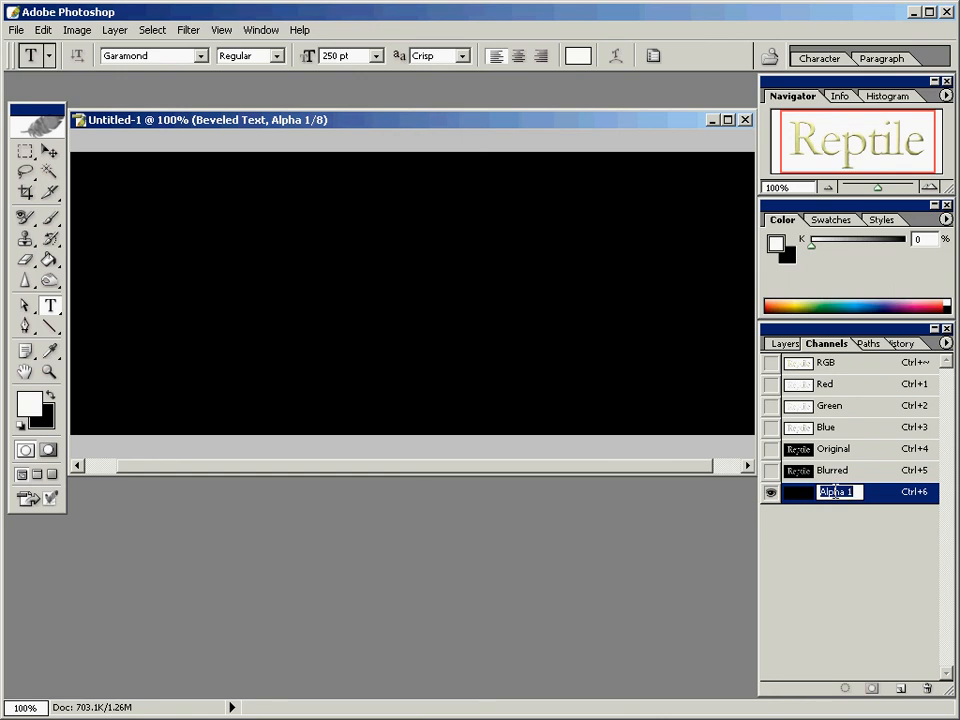
pyautogui.write('Scales')
pyautogui.press('Return')
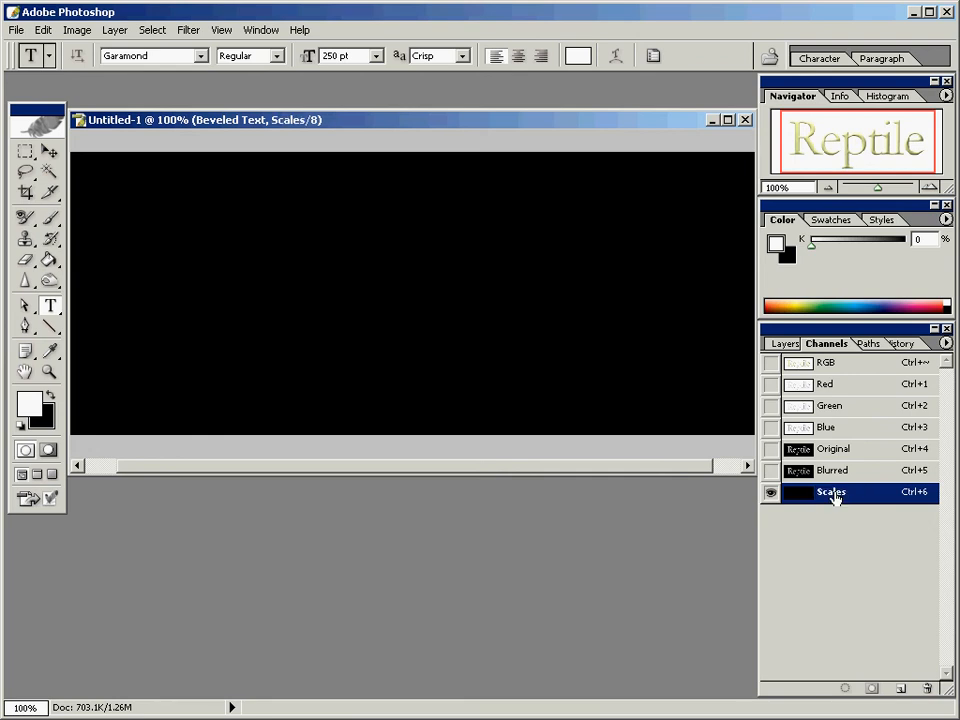
pyautogui.press('Return')
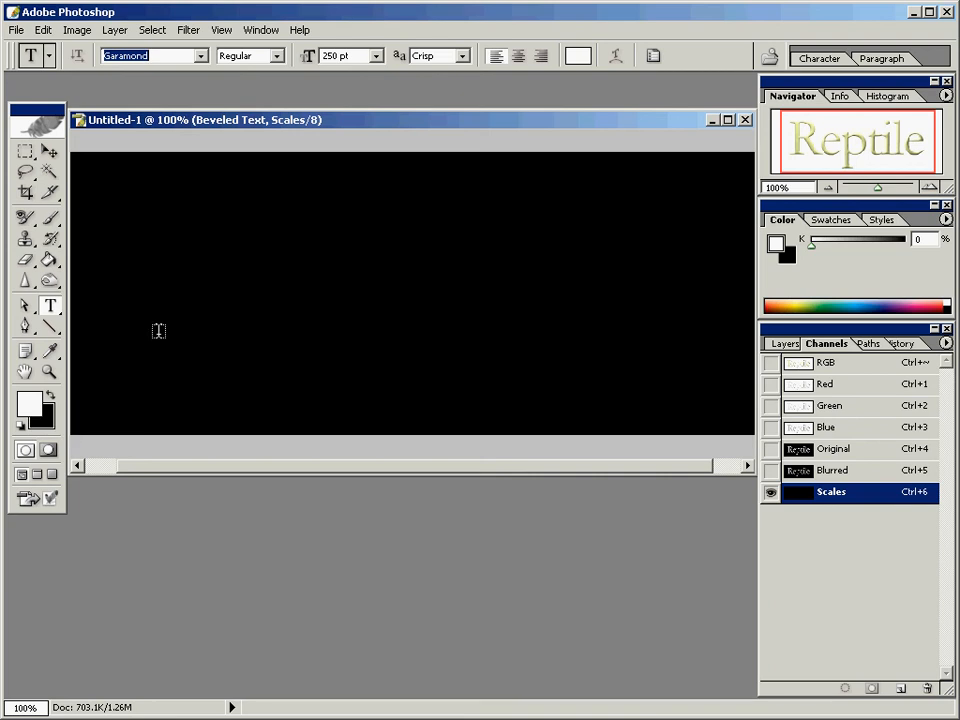
# Step: Apply the Stained Glass texture filter to the Scales channel with cell size 2, border thickness 1 and light intensity 0
pyautogui.click(188, 31)
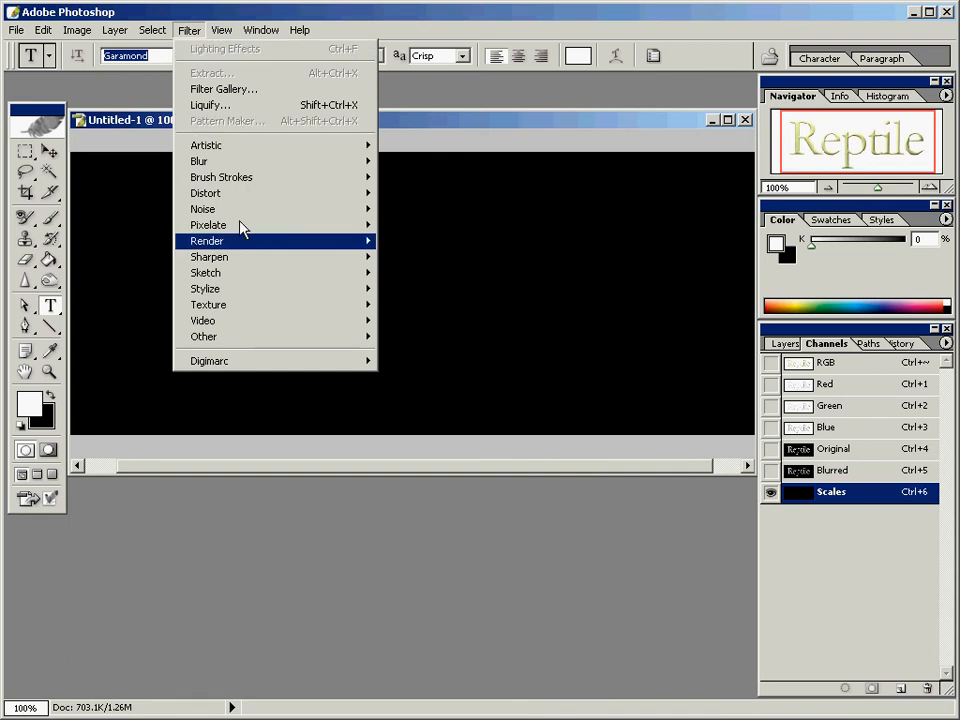
pyautogui.moveTo(334, 304)
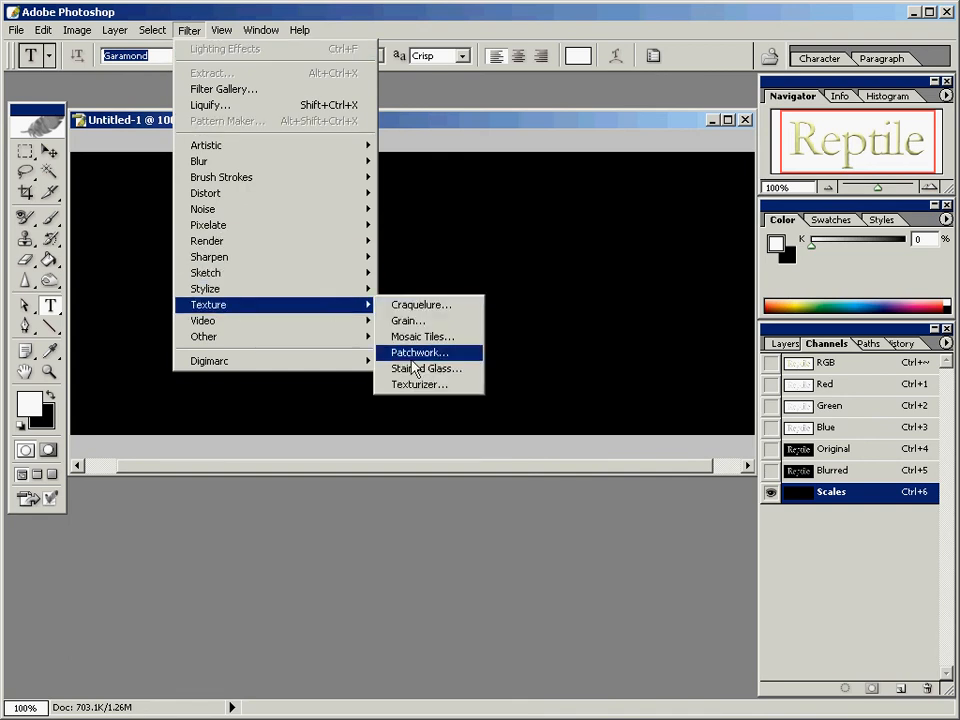
pyautogui.click(413, 368)
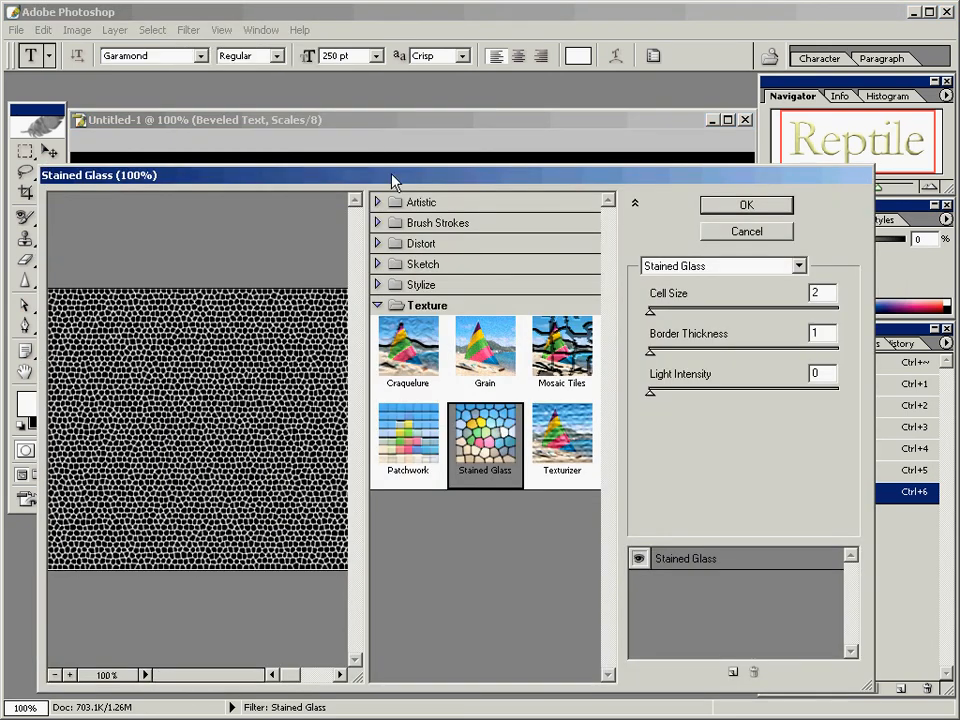
pyautogui.moveTo(393, 181); pyautogui.dragTo(393, 140)
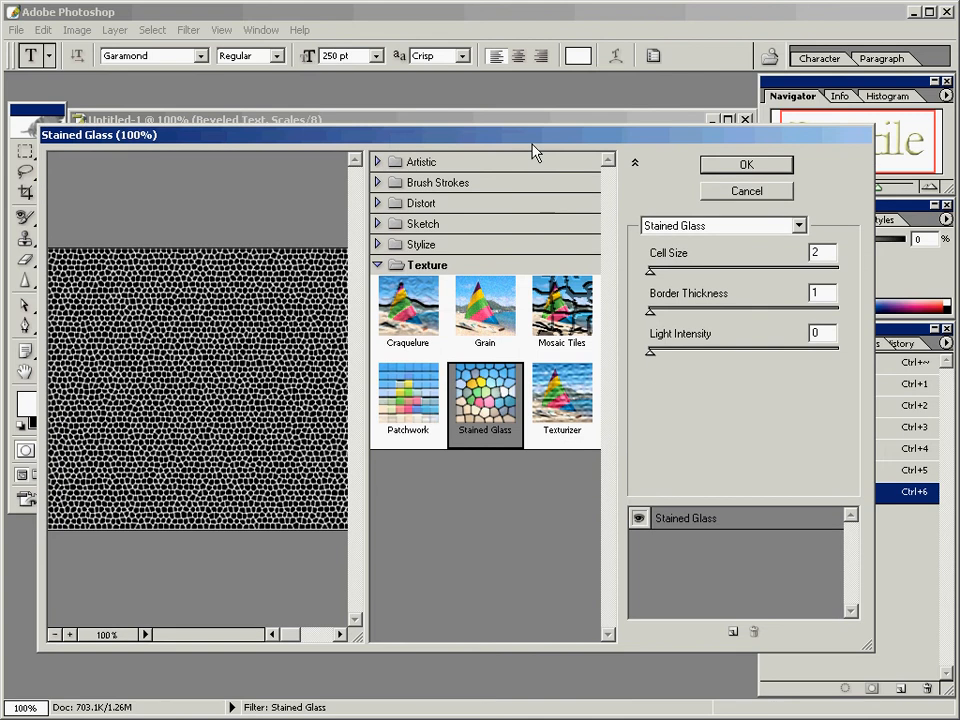
pyautogui.moveTo(534, 140); pyautogui.dragTo(549, 121)
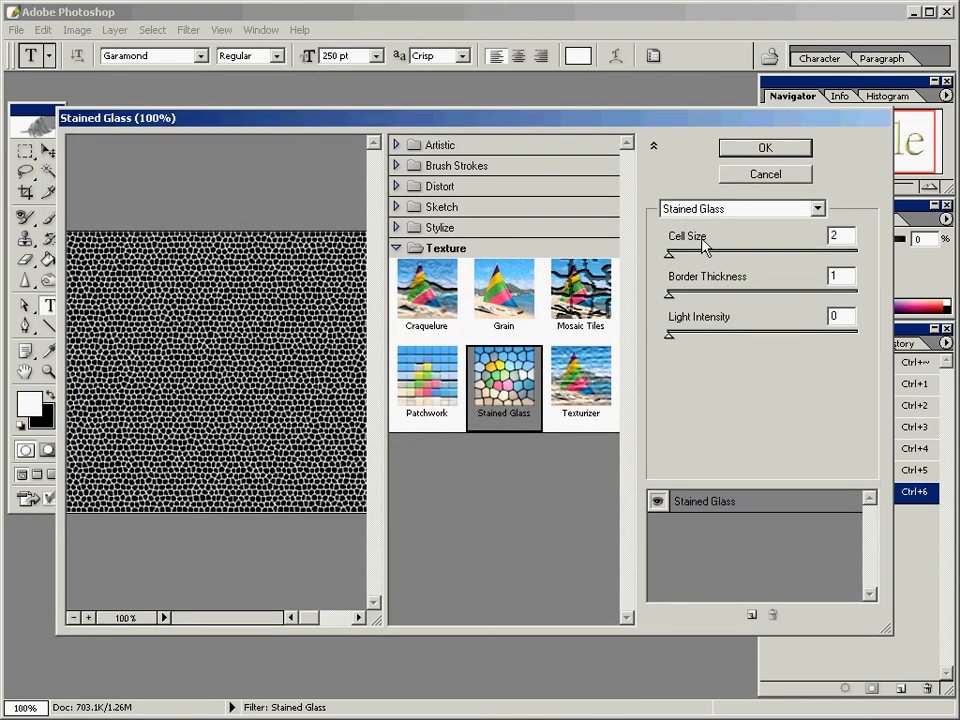
pyautogui.doubleClick(838, 236)
pyautogui.doubleClick(830, 276)
pyautogui.click(784, 150)
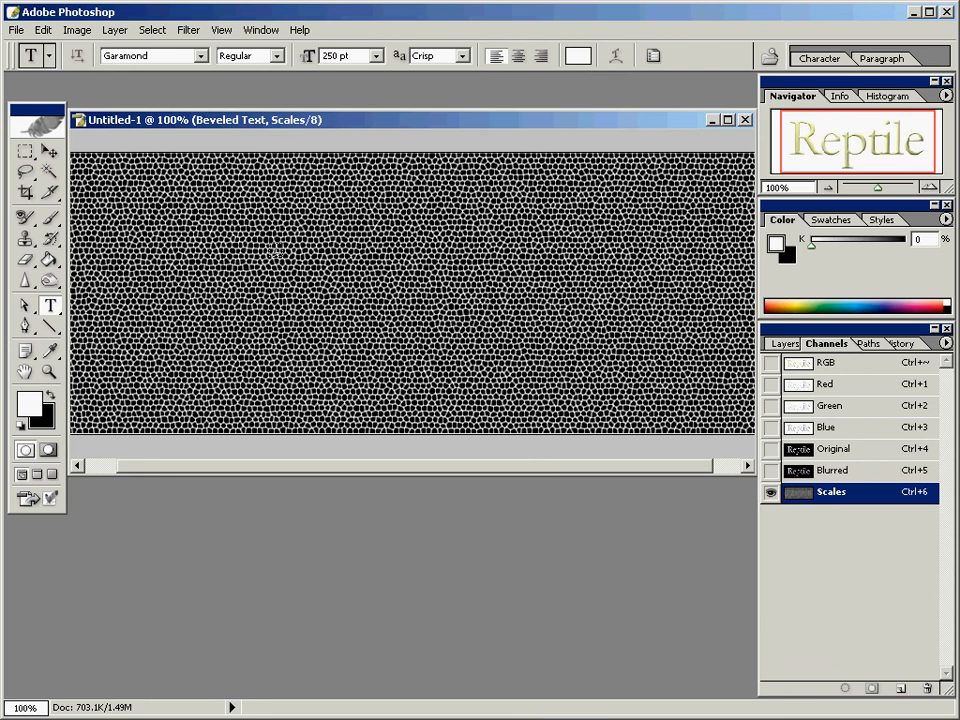
# Step: Invert the Scales channel so the cells are white with black borders
pyautogui.click(75, 32)
pyautogui.moveTo(92, 75)
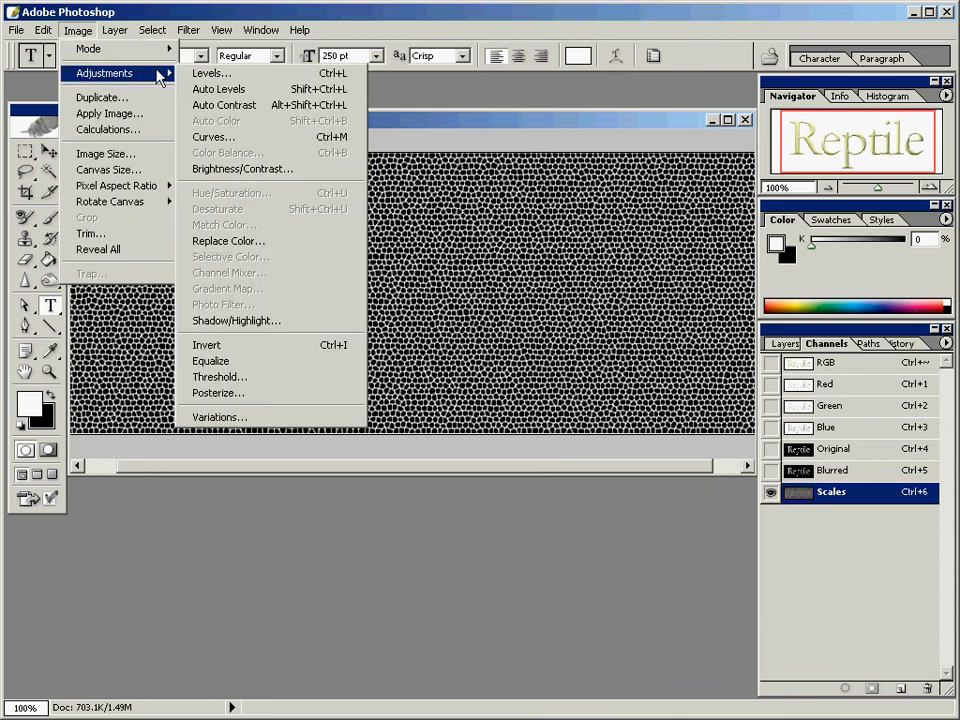
pyautogui.click(221, 345)
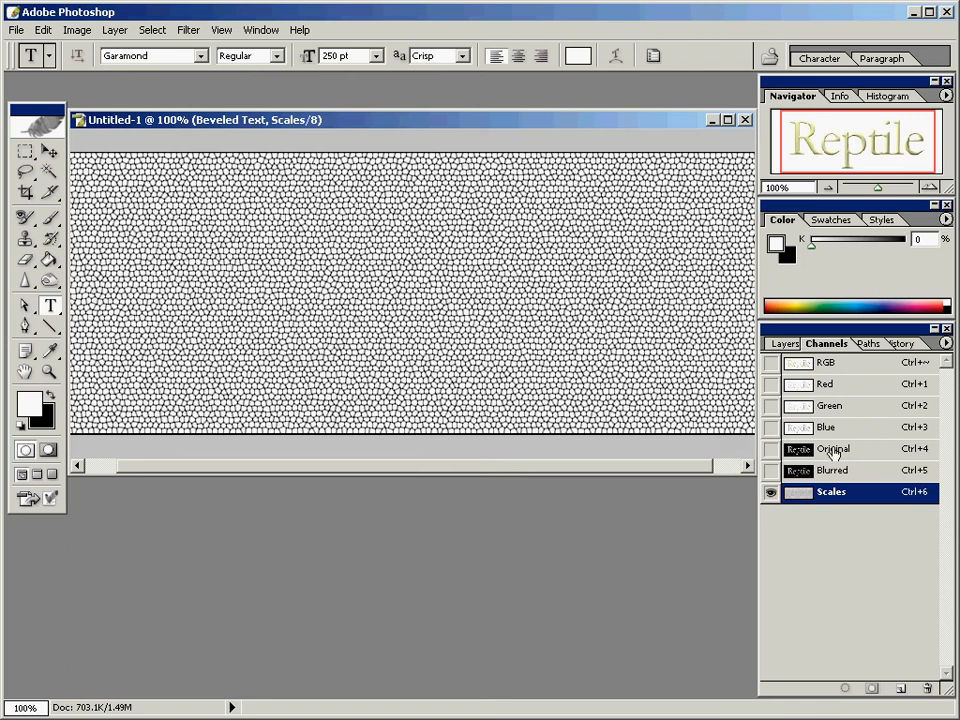
# Step: Load the Original channel as a selection while keeping the Scales channel active
pyautogui.moveTo(836, 452); pyautogui.dragTo(838, 455)
pyautogui.keyDown('ctrl'); pyautogui.click(836, 455); pyautogui.keyUp('ctrl')
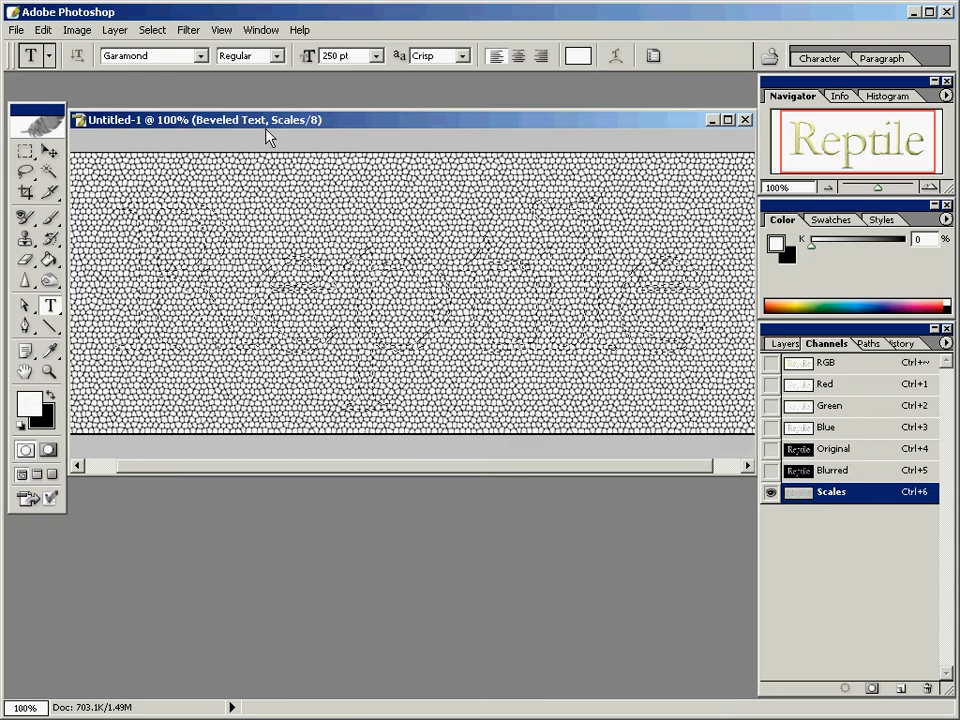
# Step: Invert the Original selection and delete the area outside the letters in the Scales channel to black
pyautogui.click(153, 30)
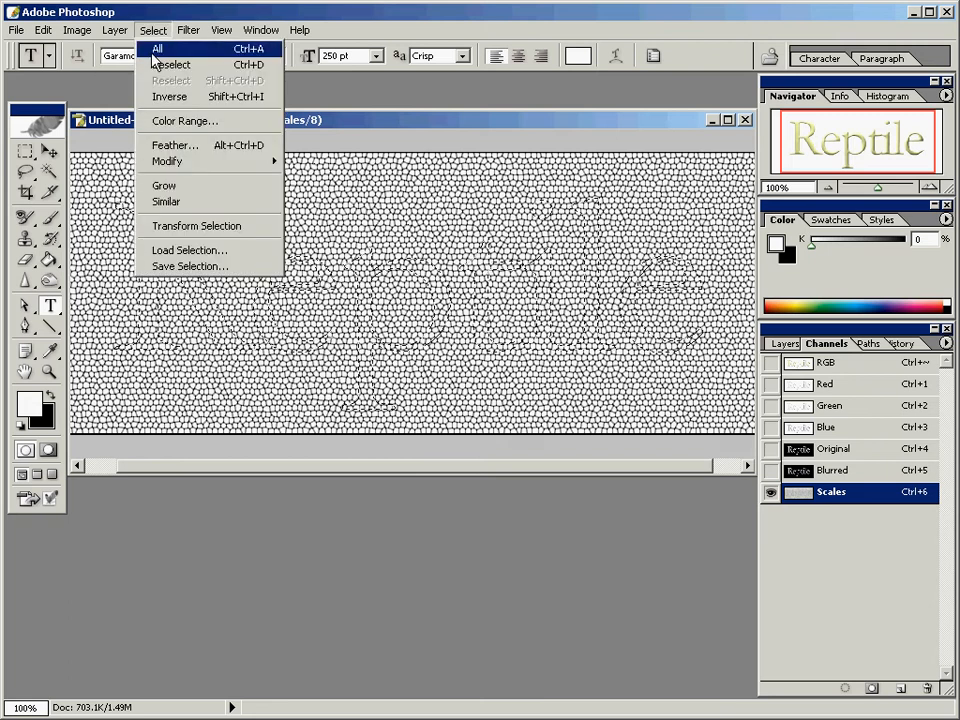
pyautogui.click(165, 97)
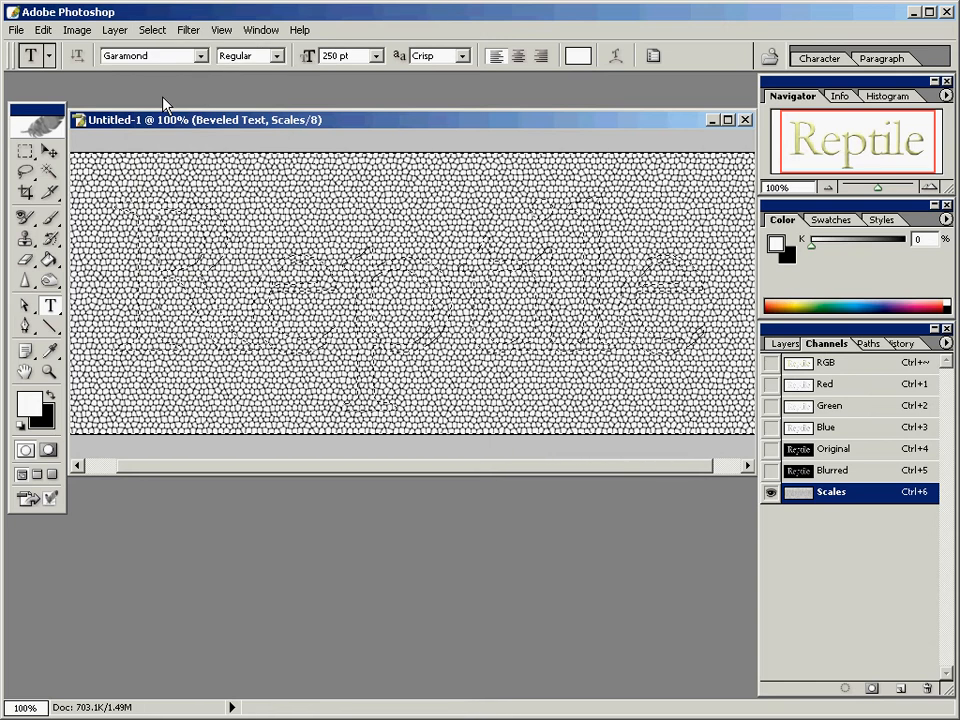
pyautogui.press('Delete')
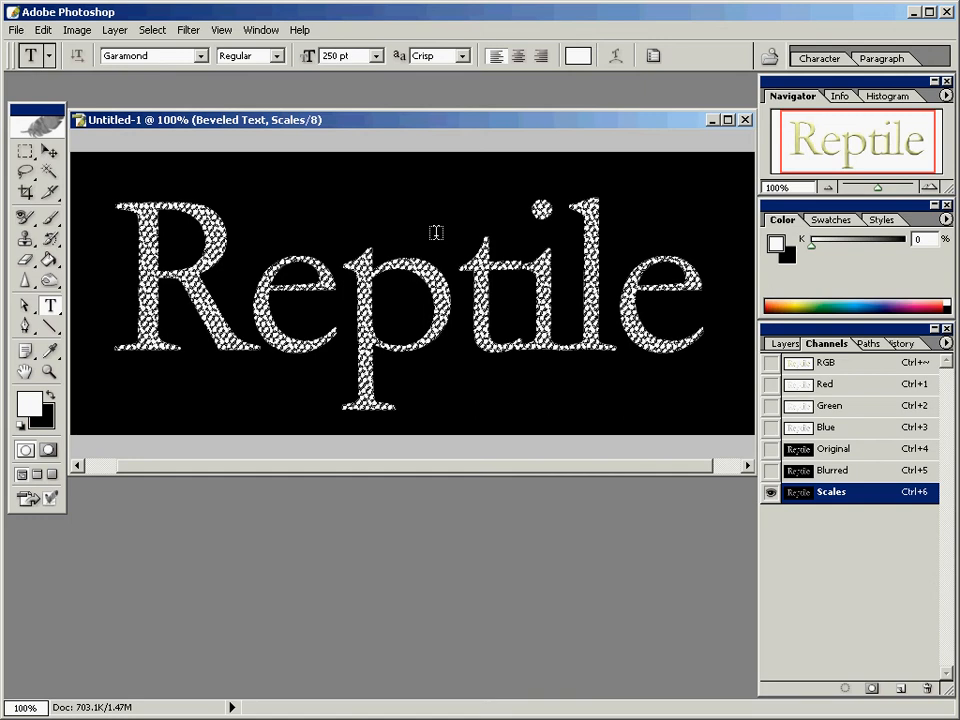
# Step: Add a new layer directly above the Beveled Text layer and name it "Scales"
pyautogui.click(790, 342)
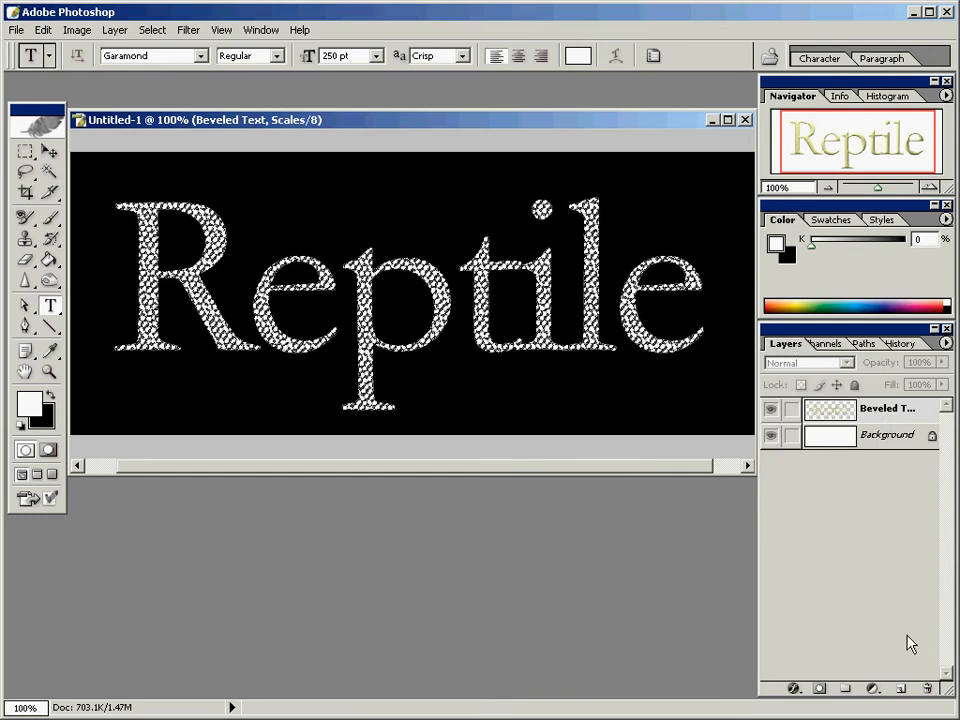
pyautogui.click(828, 435)
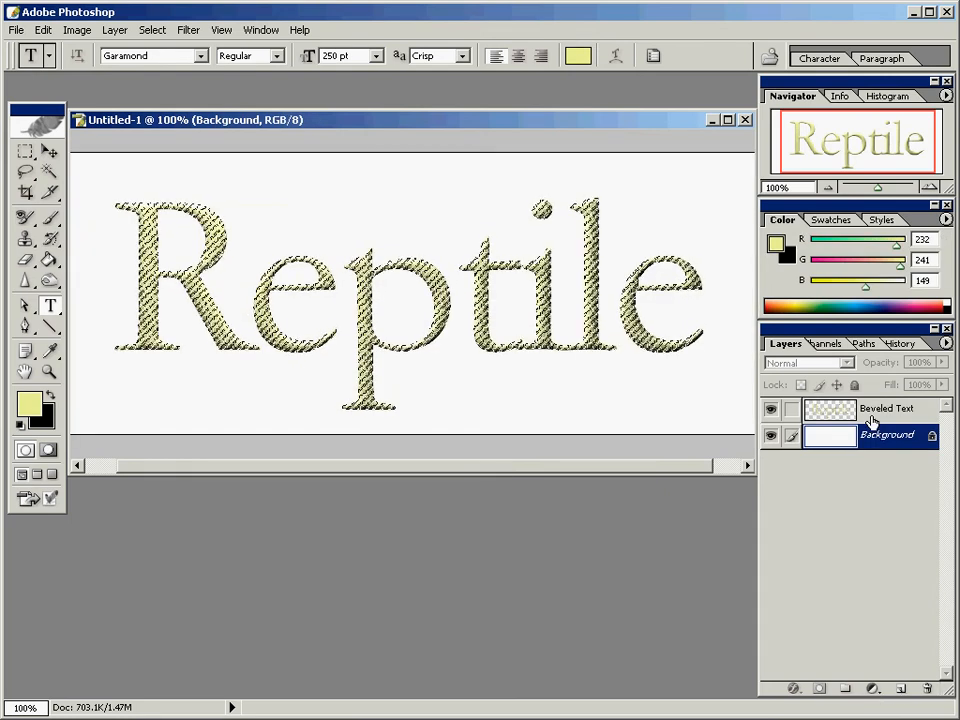
pyautogui.click(900, 689)
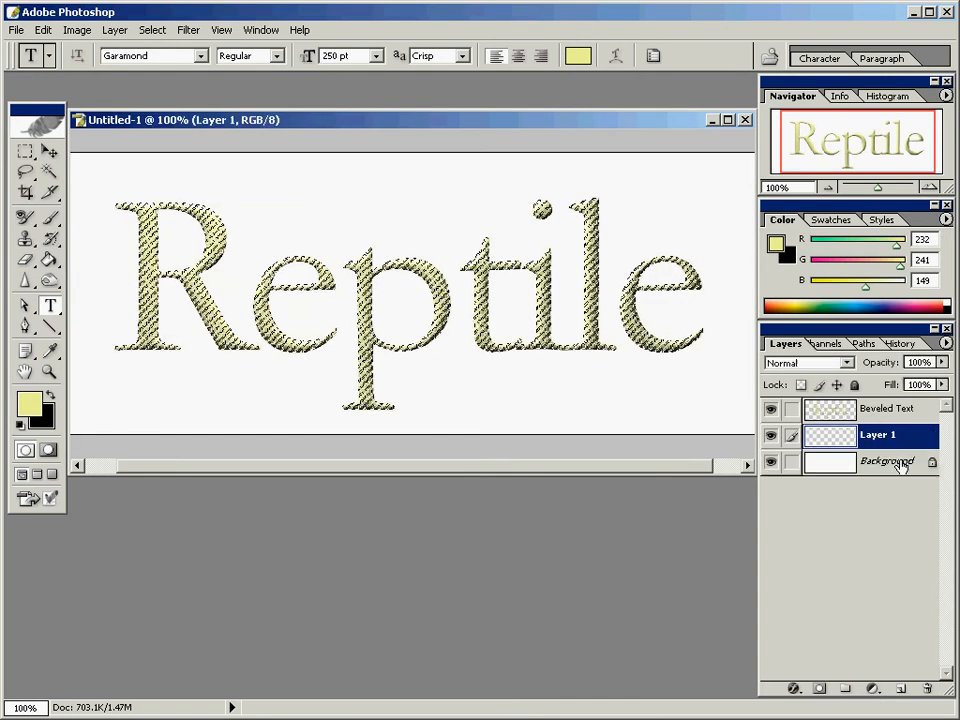
pyautogui.moveTo(883, 441); pyautogui.dragTo(888, 406)
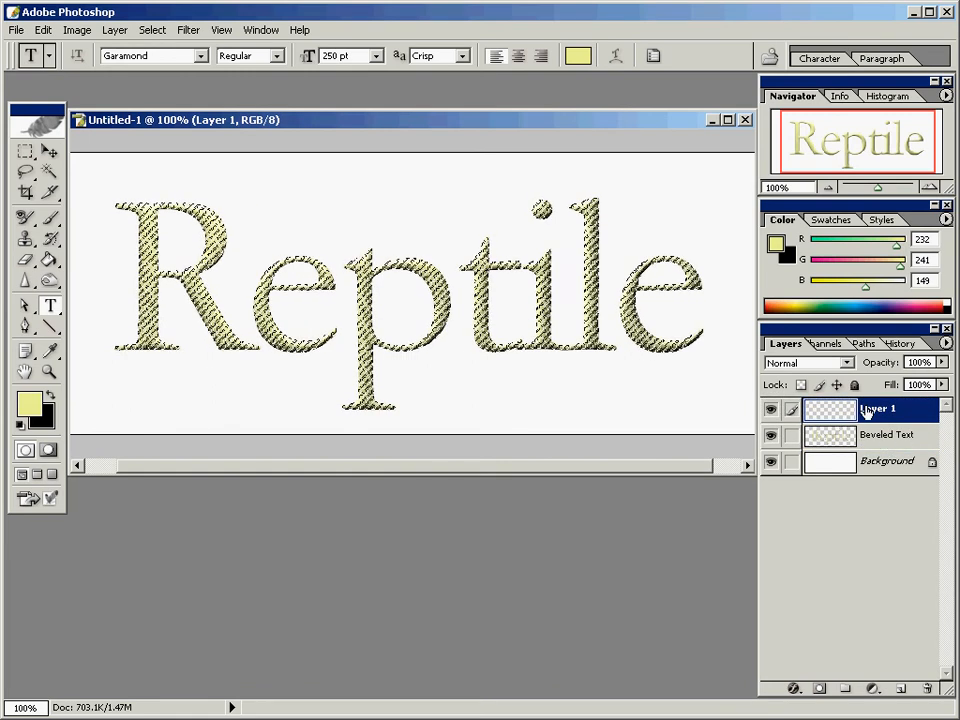
pyautogui.doubleClick(872, 408)
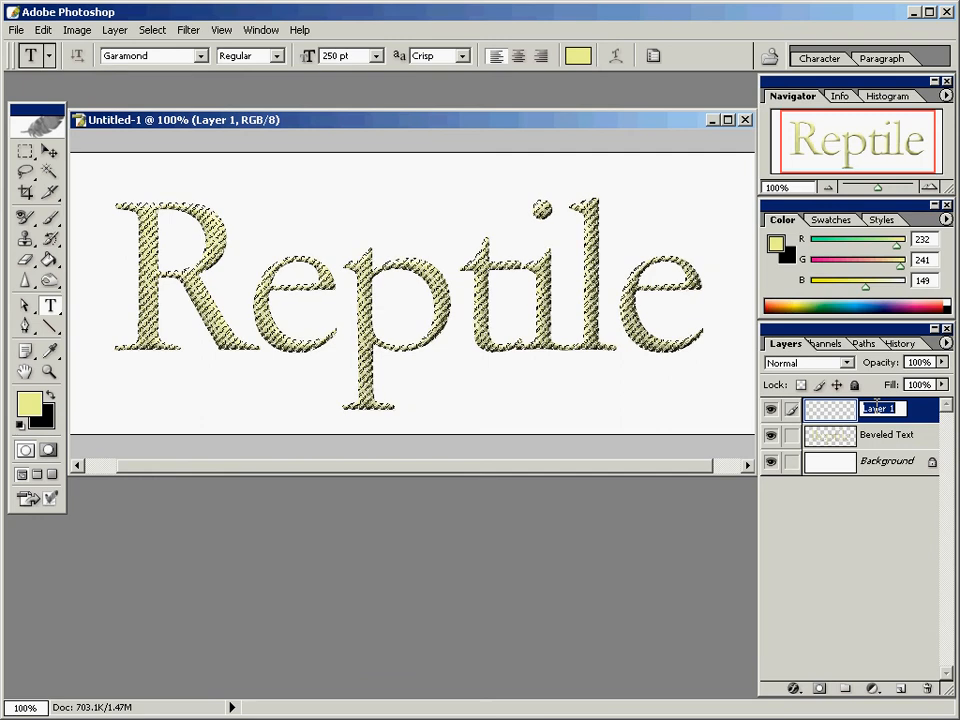
pyautogui.write('Scales')
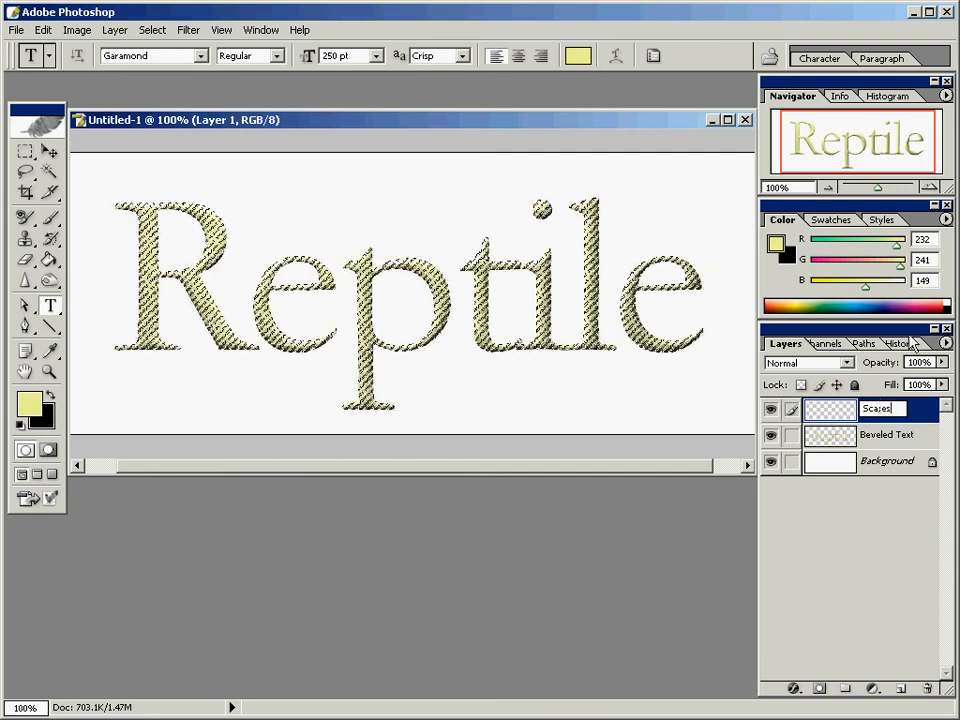
pyautogui.press('BackSpace')
pyautogui.press('BackSpace')
pyautogui.write('le')
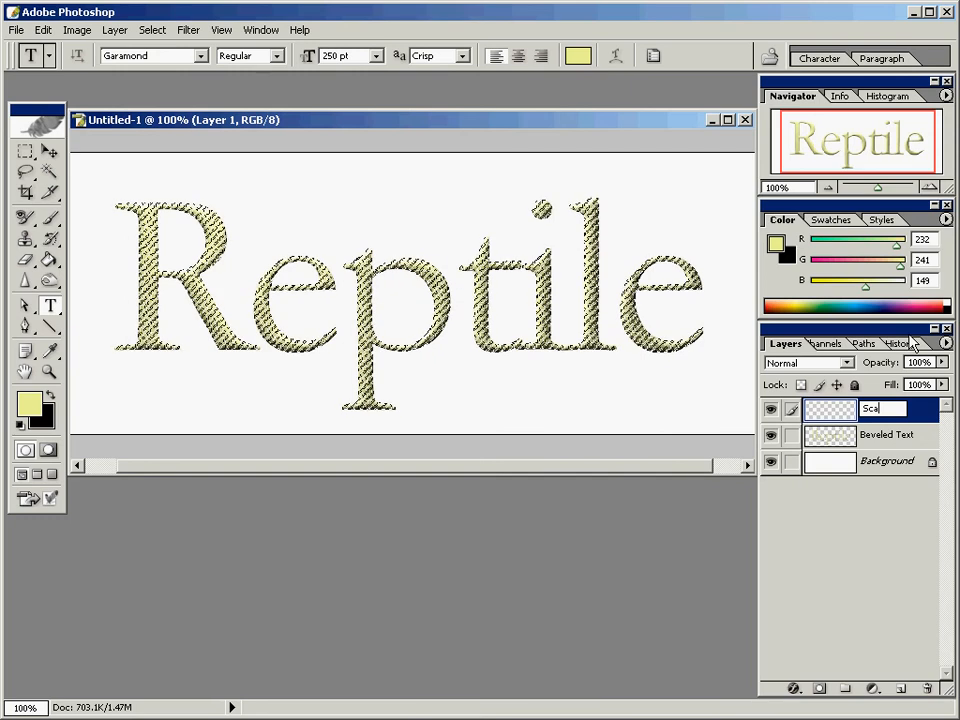
pyautogui.write('s')
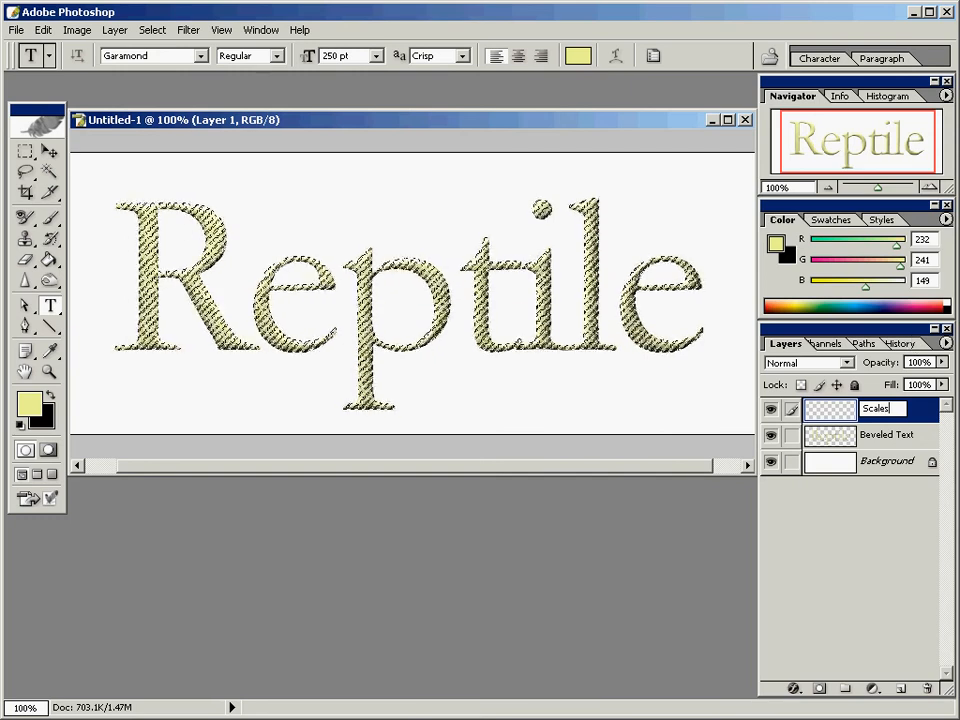
pyautogui.press('Return')
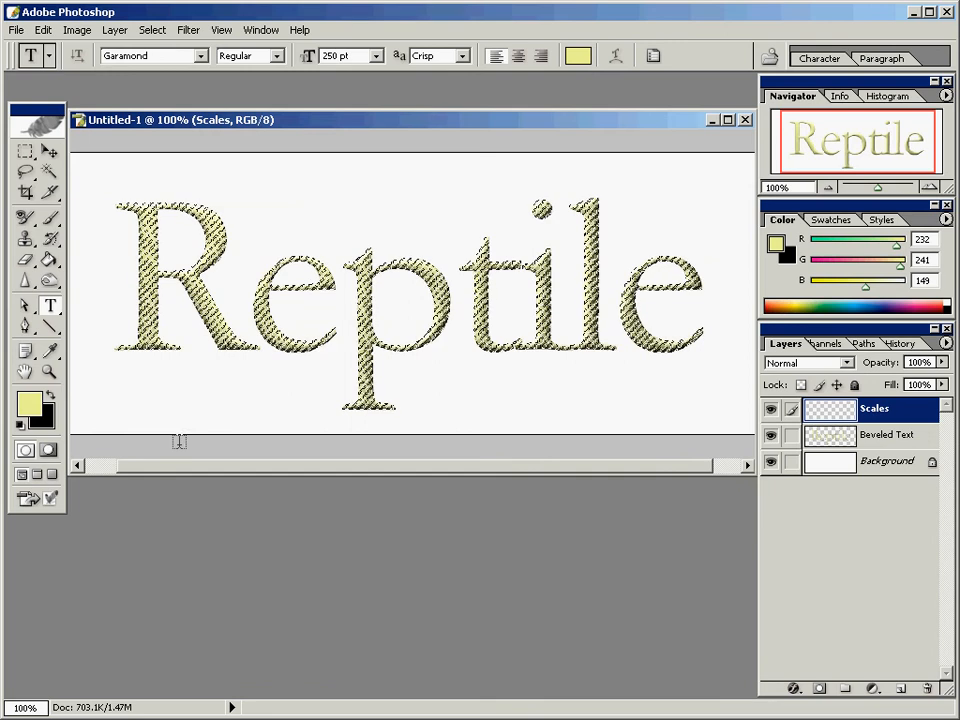
# Step: Set the foreground color to hex 0083A9 and fill the scale-shaped selection on the Scales layer with it
pyautogui.click(32, 410)
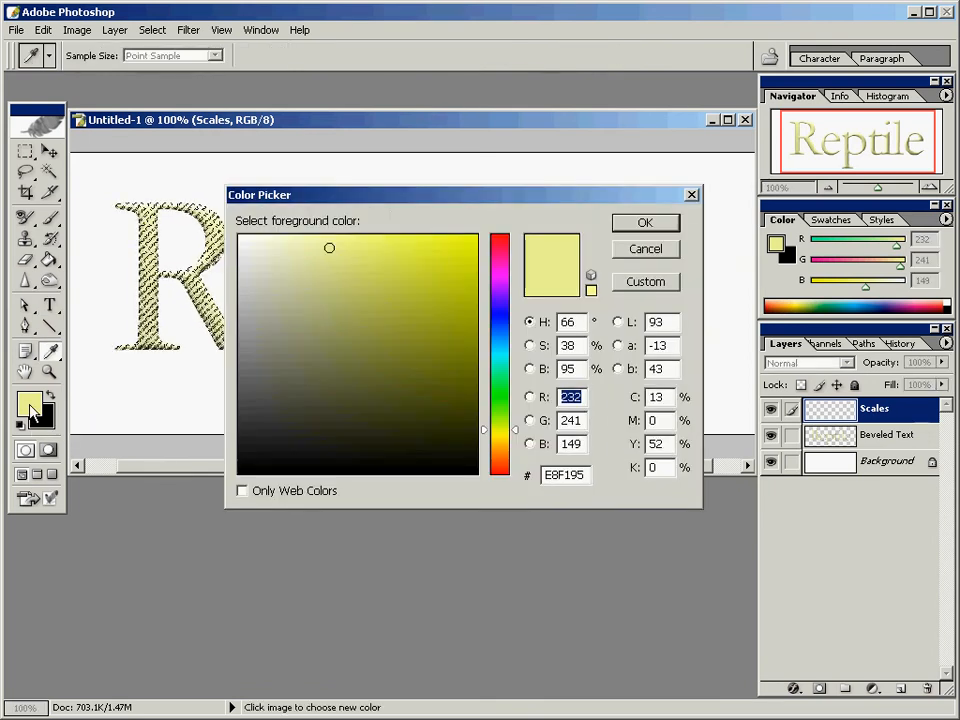
pyautogui.moveTo(388, 197); pyautogui.dragTo(387, 184)
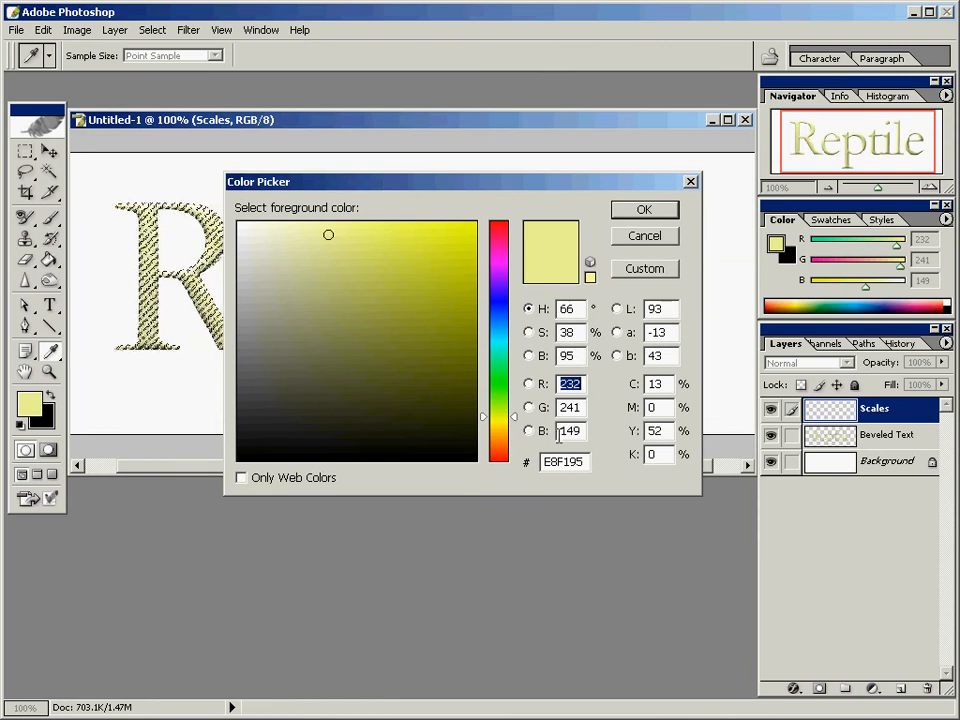
pyautogui.click(586, 461)
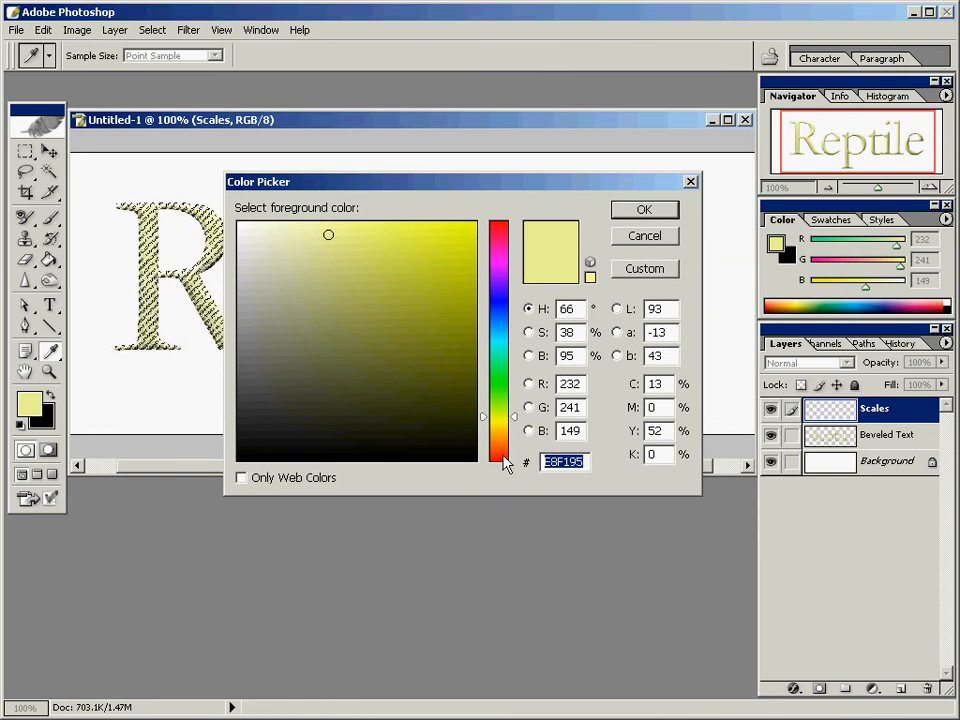
pyautogui.write('0')
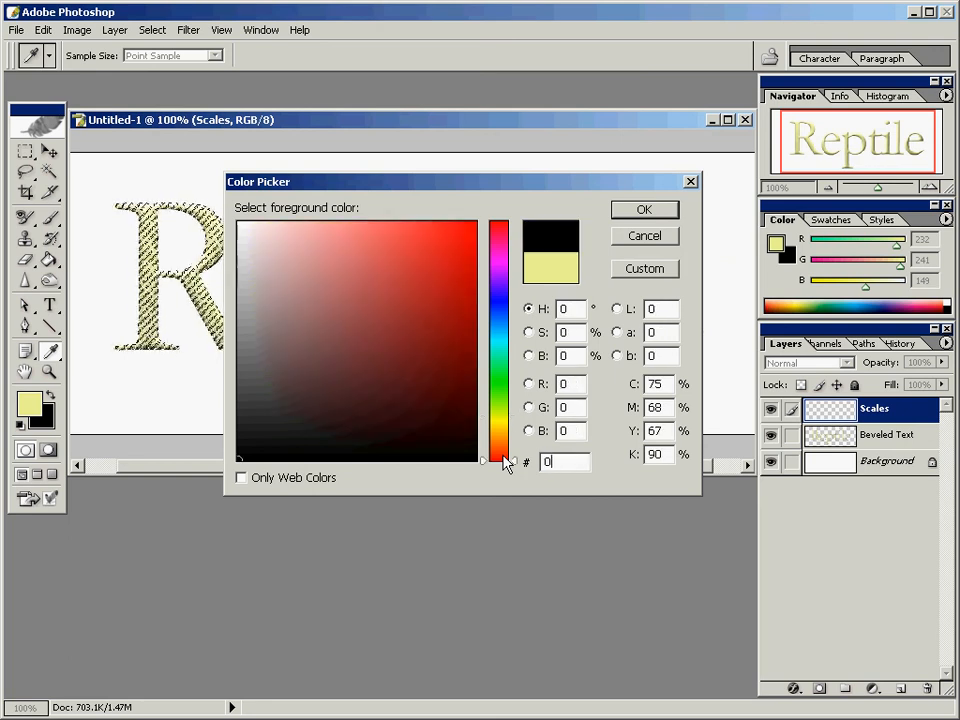
pyautogui.write('083')
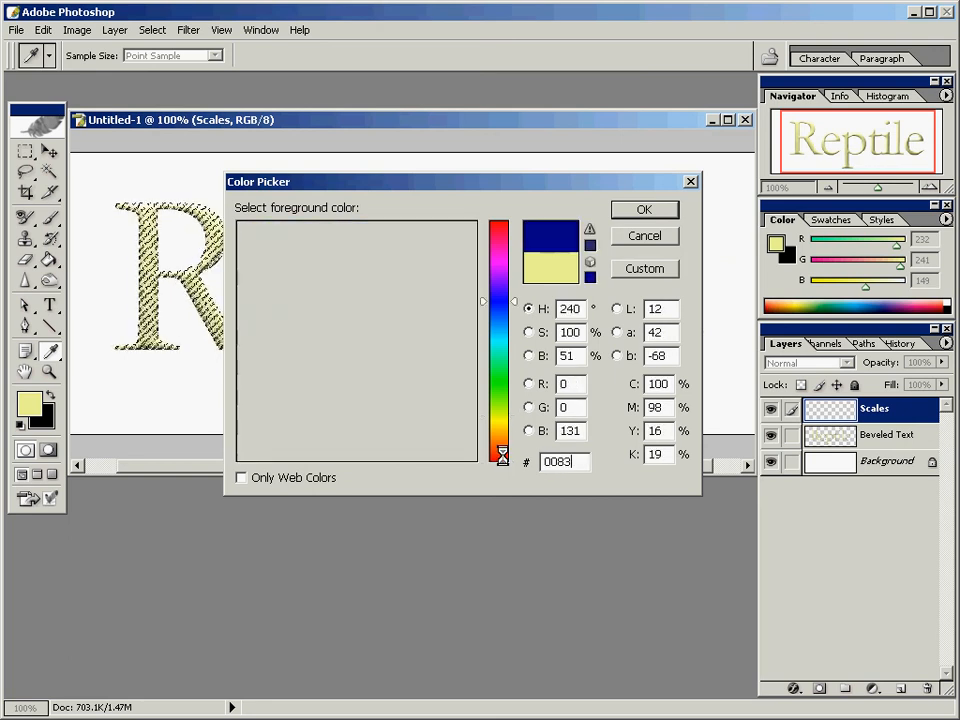
pyautogui.write('A')
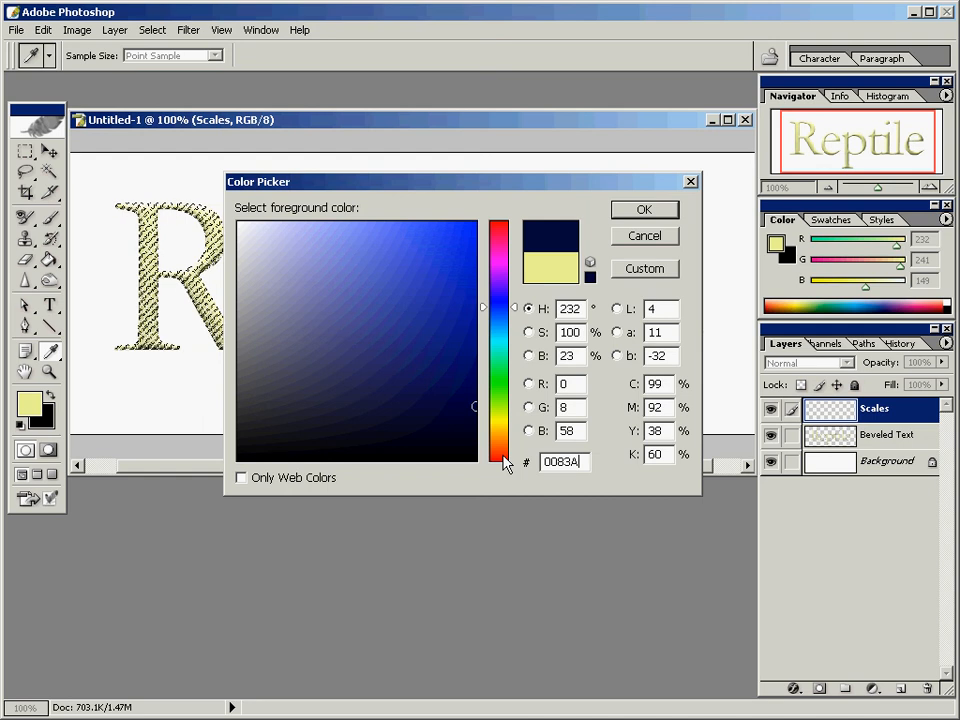
pyautogui.write('9')
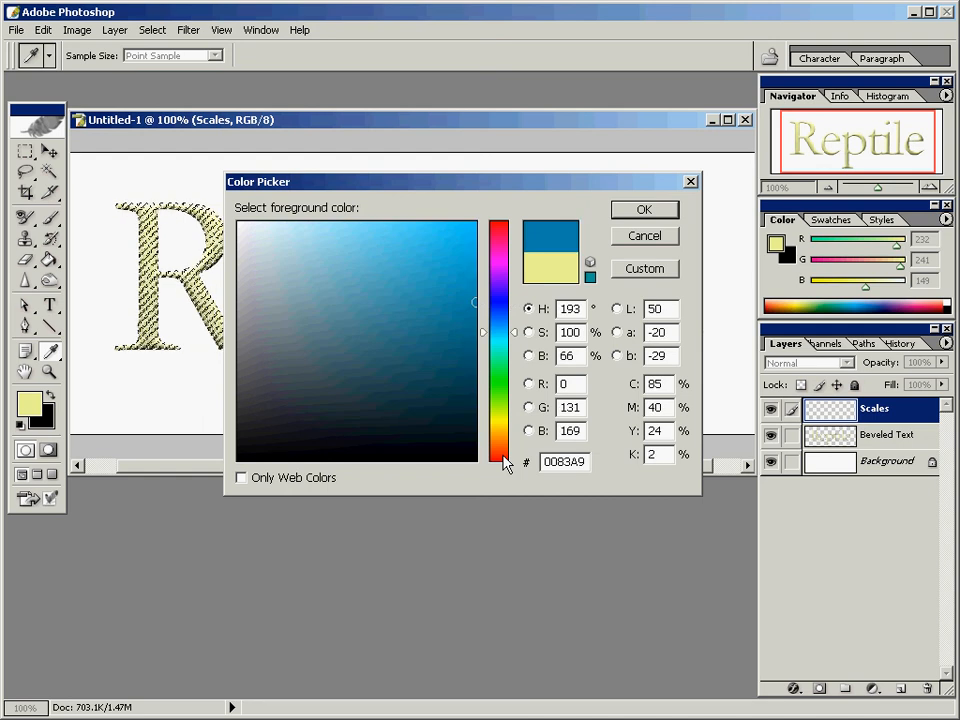
pyautogui.click(628, 211)
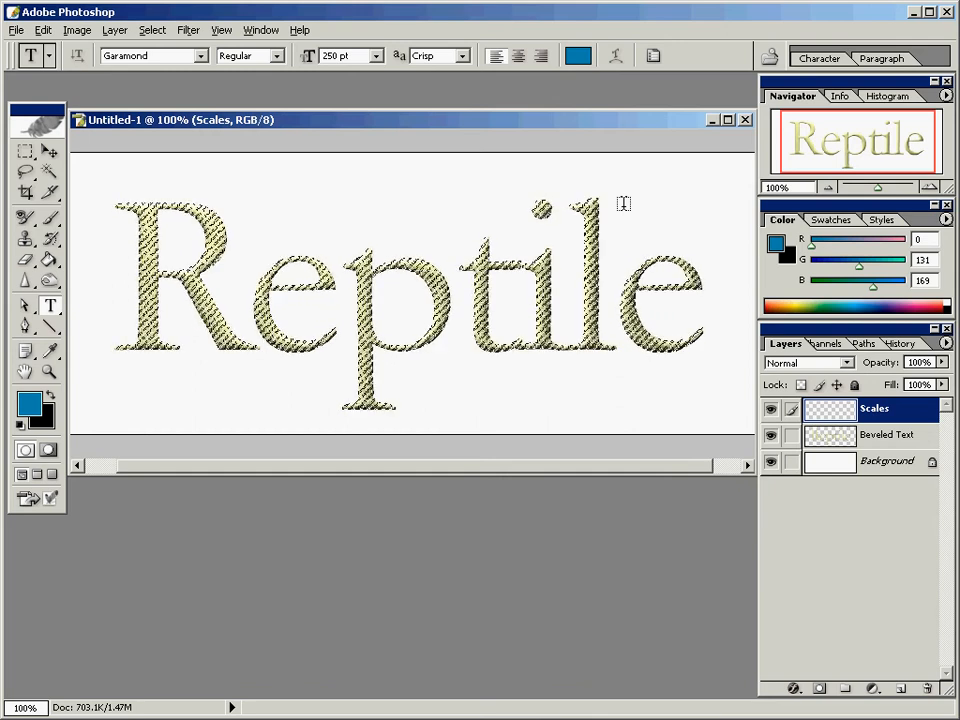
pyautogui.hotkey('alt', 'BackSpace')
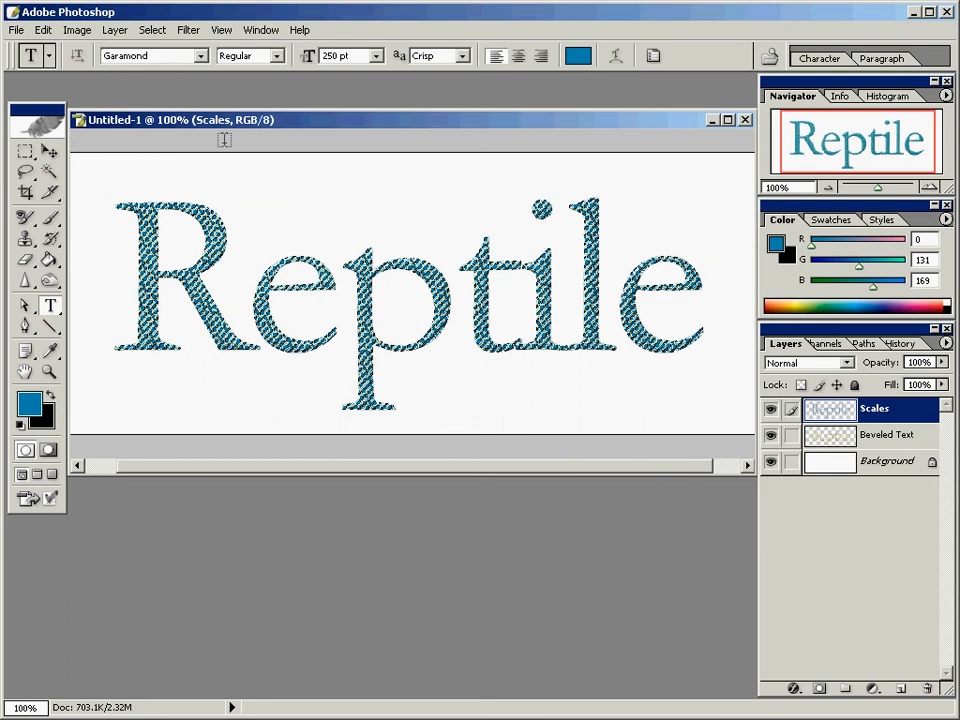
# Step: Apply the Lighting Effects filter to the Scales layer with Scales as the texture channel
pyautogui.click(190, 30)
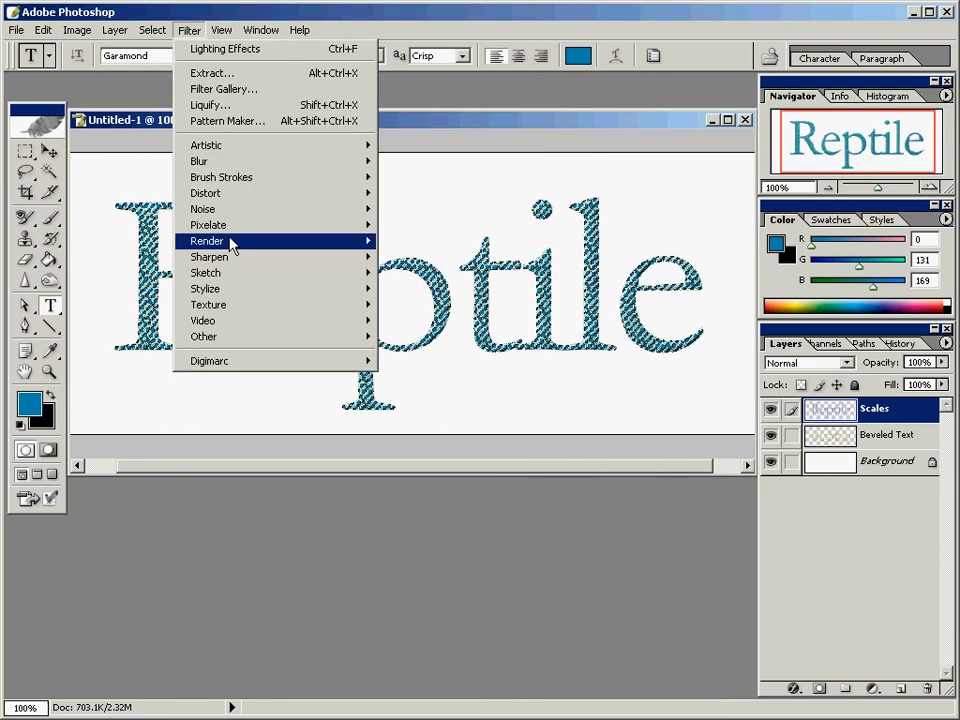
pyautogui.moveTo(230, 246)
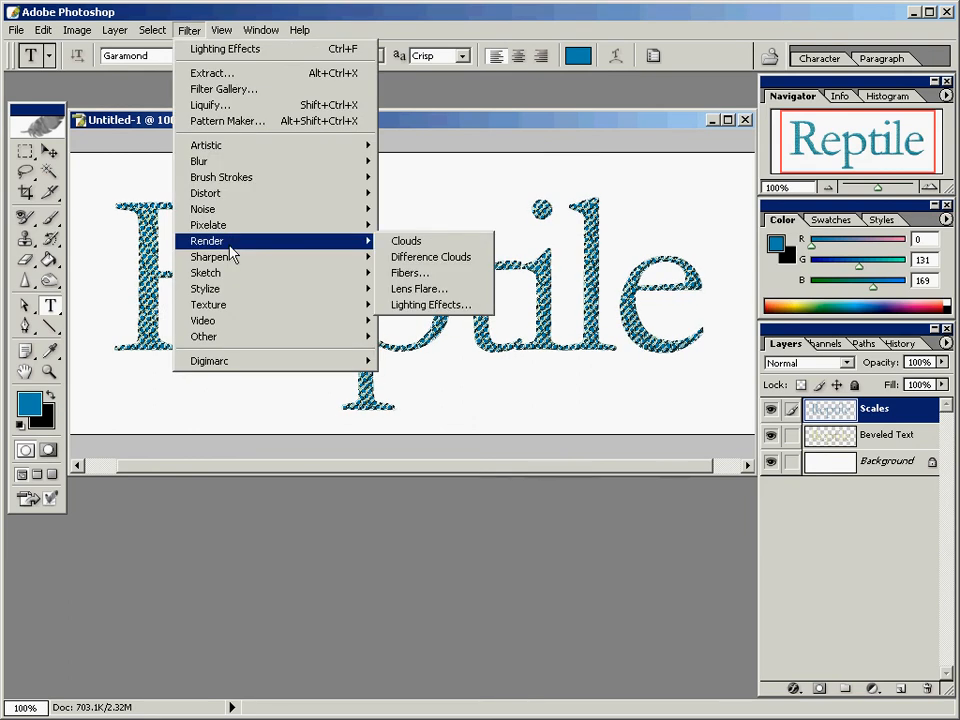
pyautogui.click(428, 304)
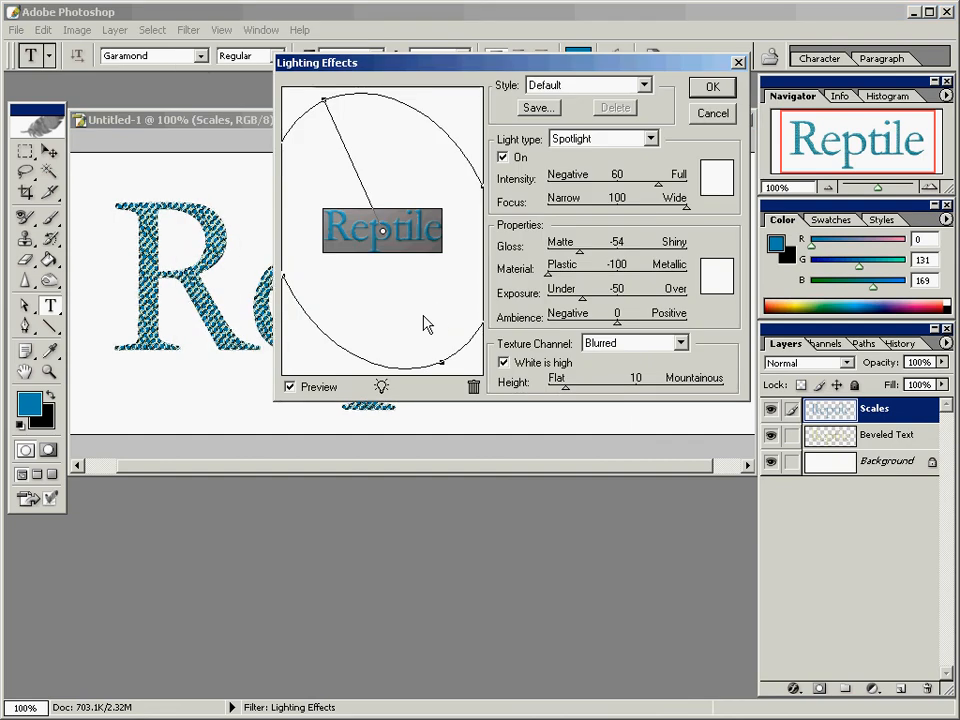
pyautogui.click(680, 343)
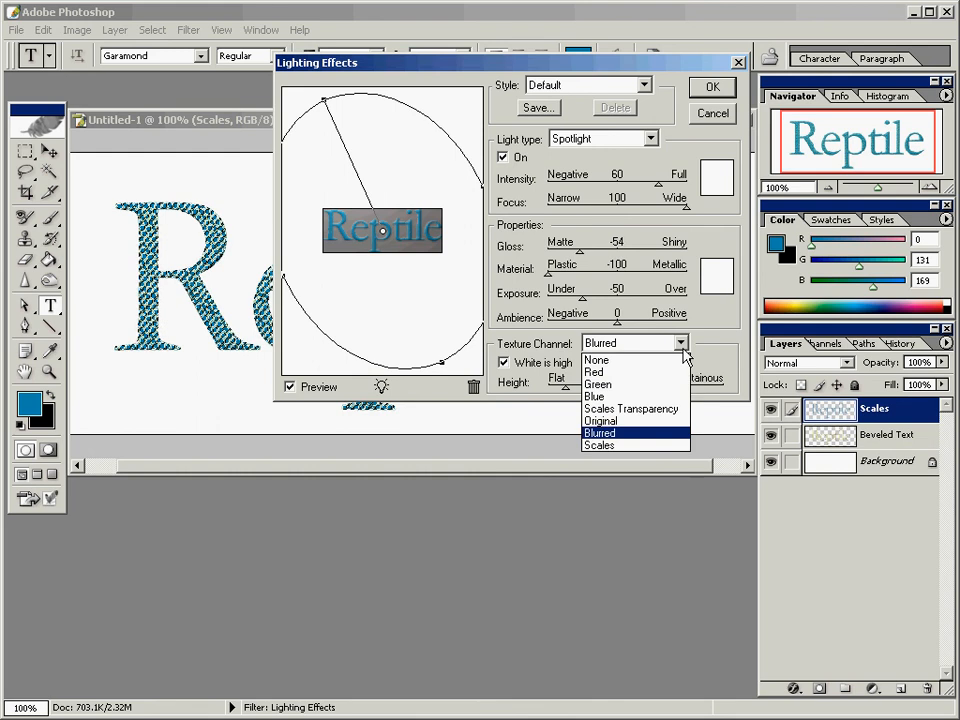
pyautogui.click(626, 446)
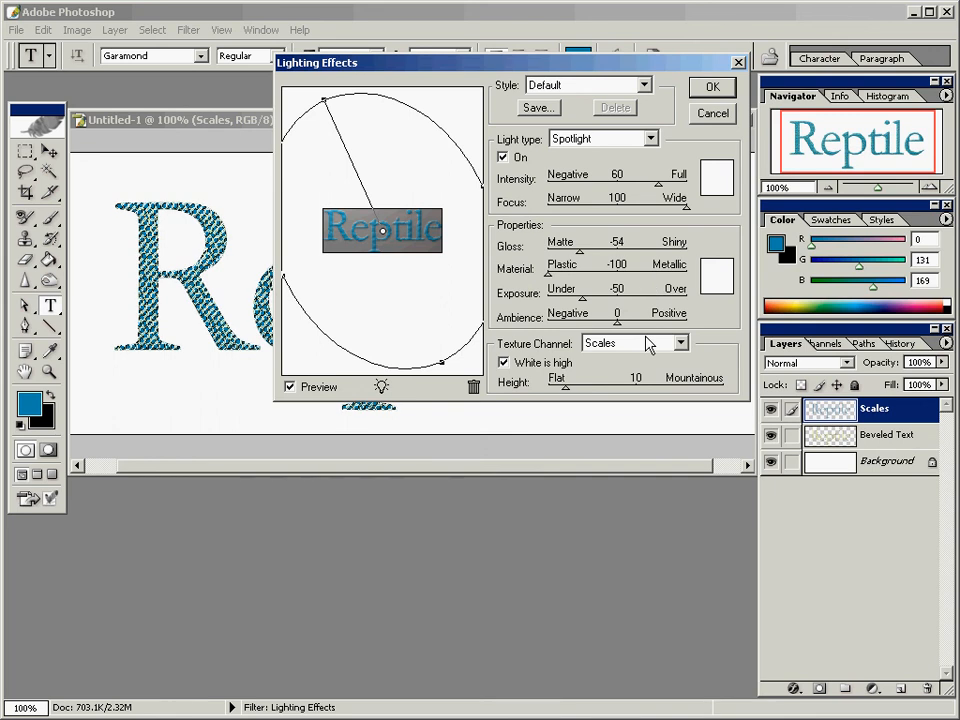
pyautogui.click(712, 87)
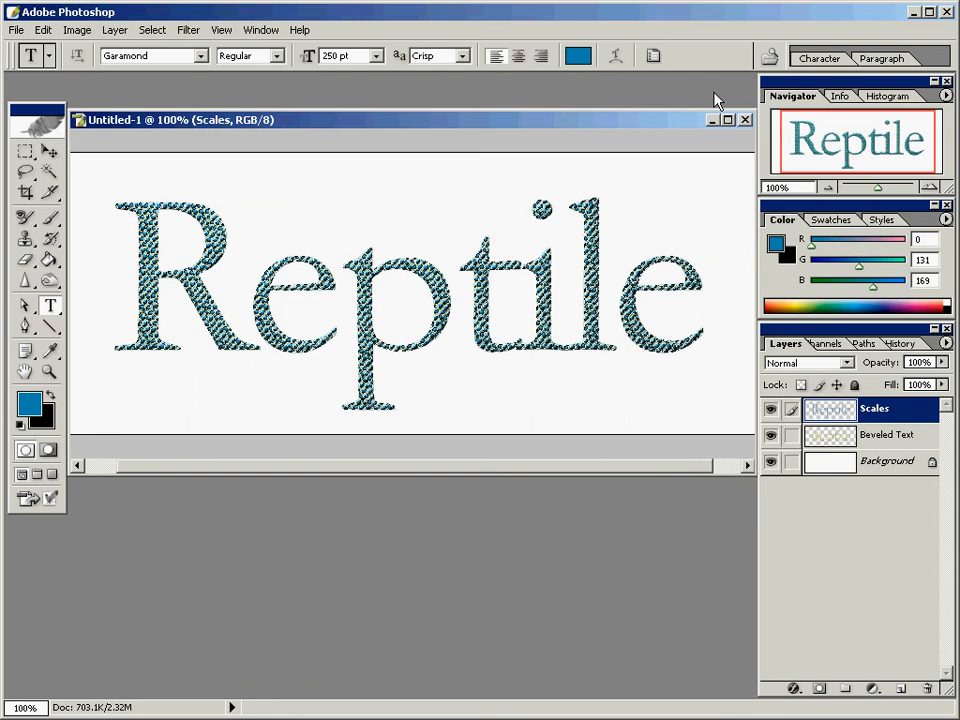
# Step: Load the Original channel as a new selection on the Scales layer
pyautogui.click(153, 30)
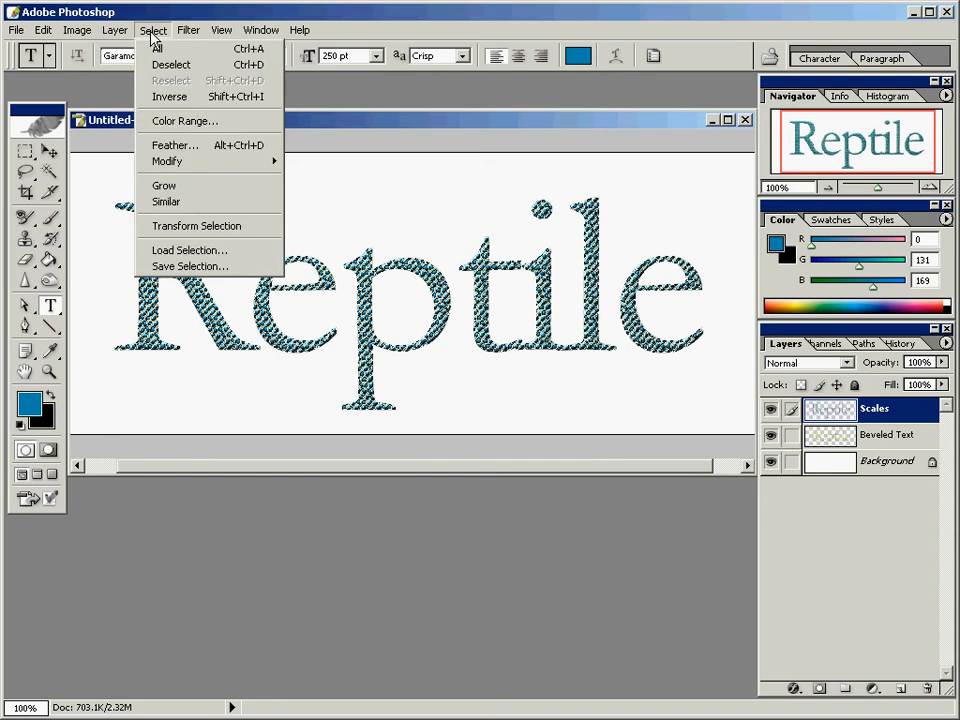
pyautogui.click(189, 250)
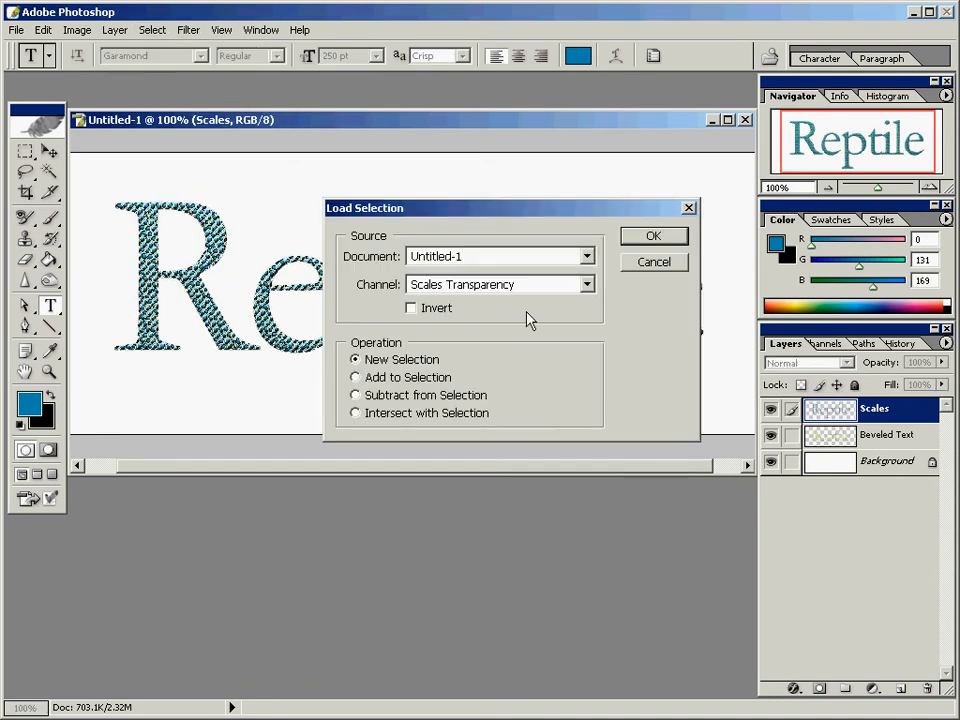
pyautogui.click(587, 285)
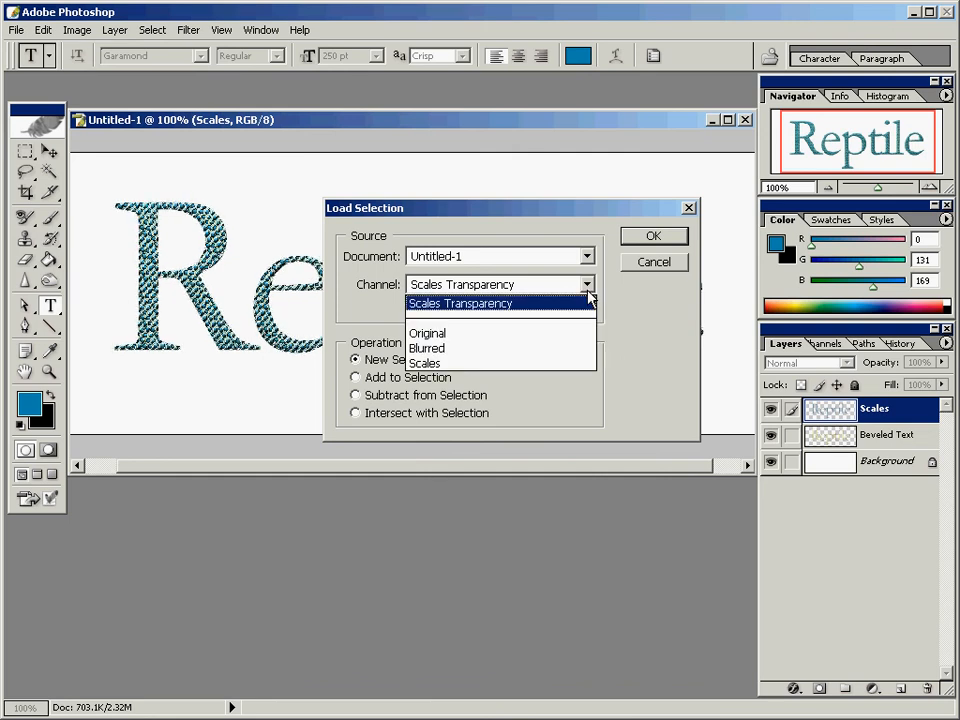
pyautogui.click(526, 334)
pyautogui.click(650, 237)
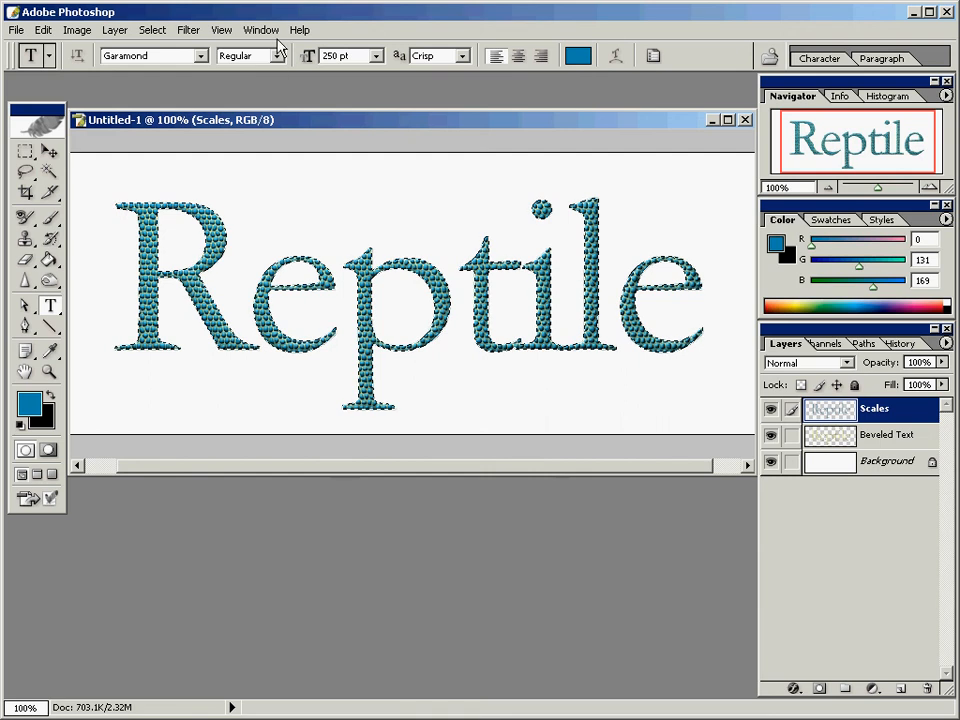
# Step: Contract the letter selection by 3 pixels
pyautogui.click(158, 30)
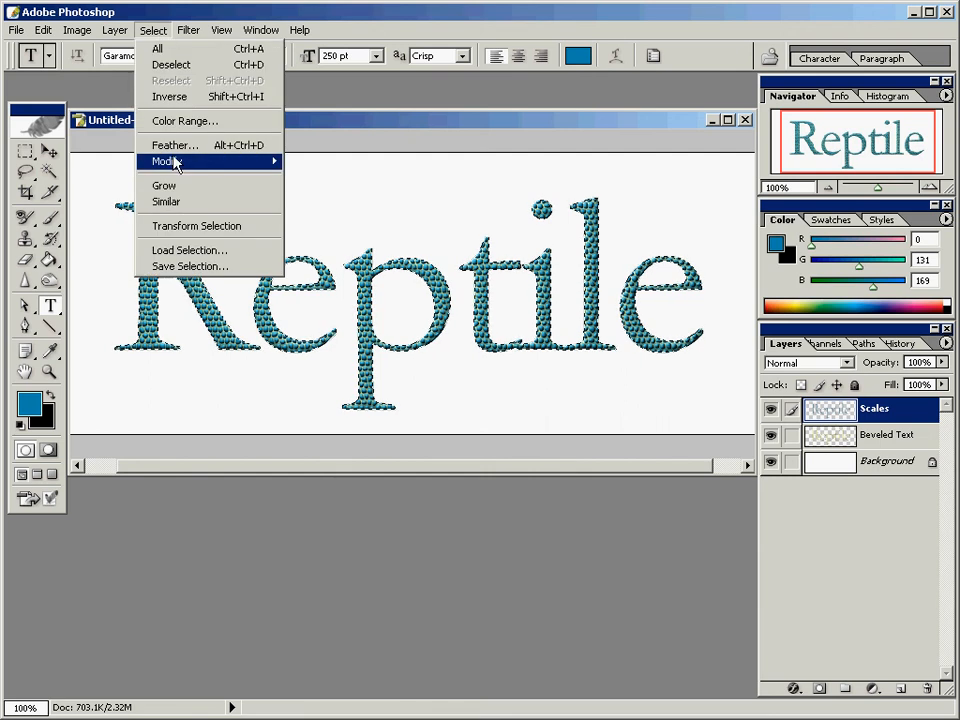
pyautogui.moveTo(175, 164)
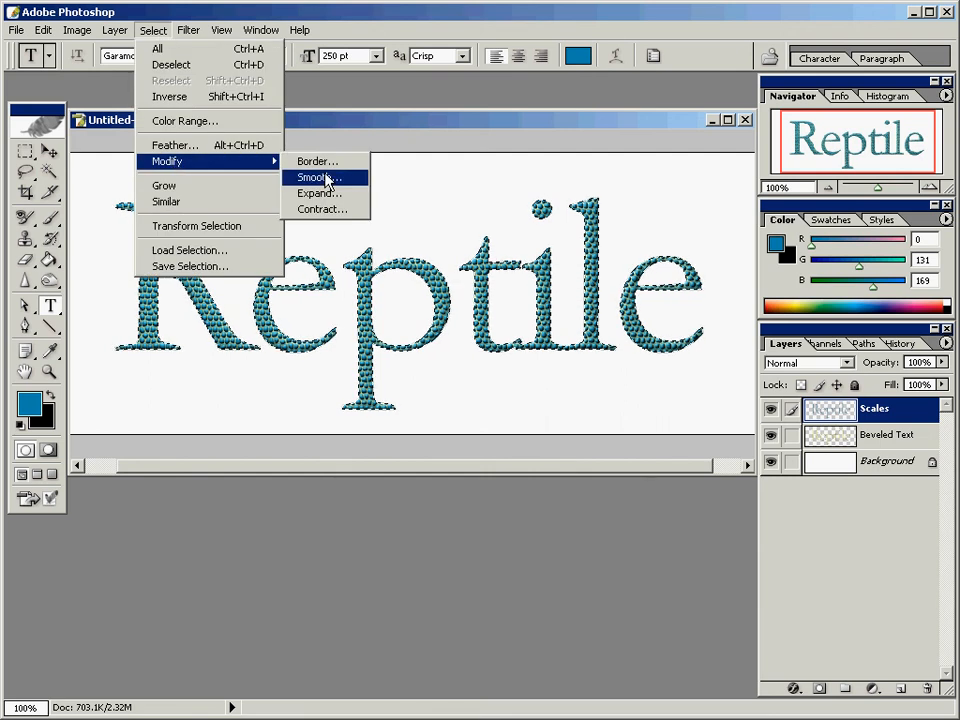
pyautogui.click(320, 209)
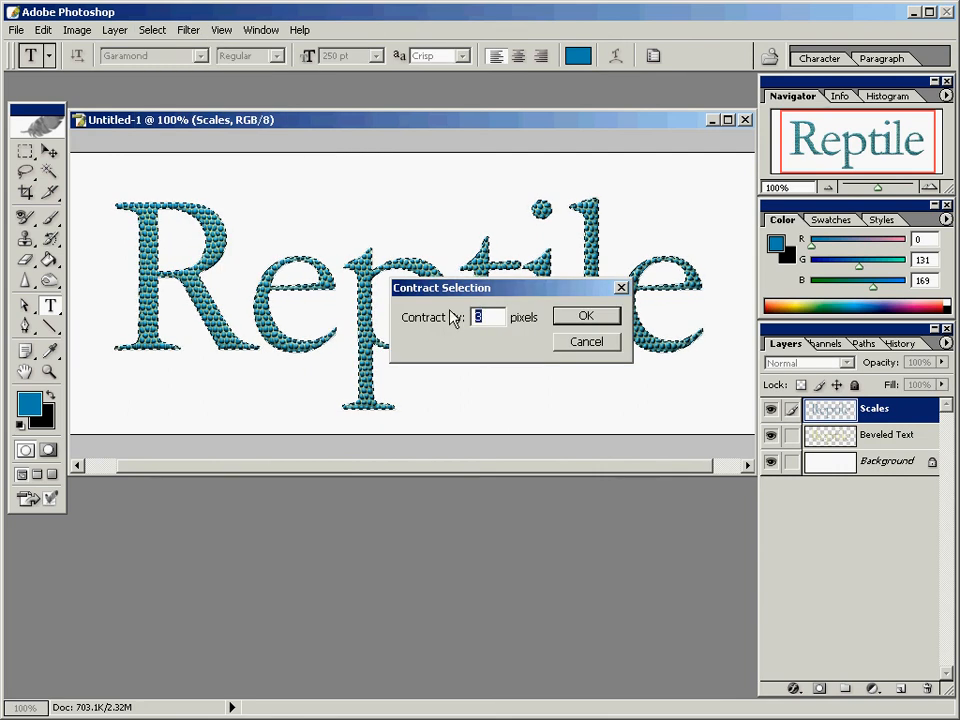
pyautogui.click(587, 318)
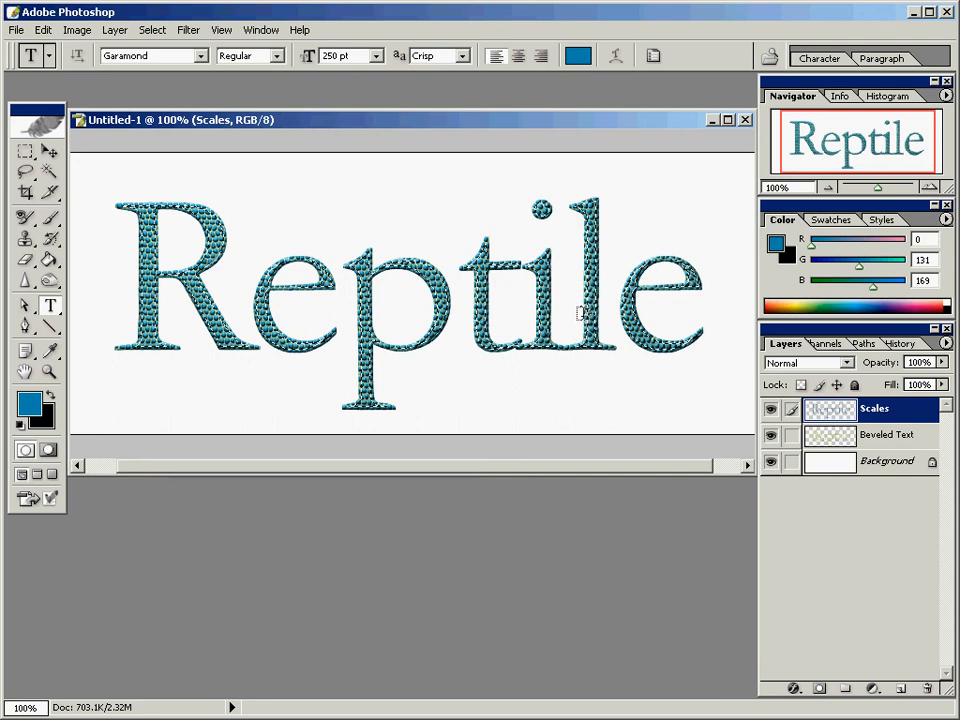
# Step: Invert the contracted letter selection, delete the scales along the outer letter edges on the Scales layer, and deselect
pyautogui.click(162, 30)
pyautogui.click(163, 25)
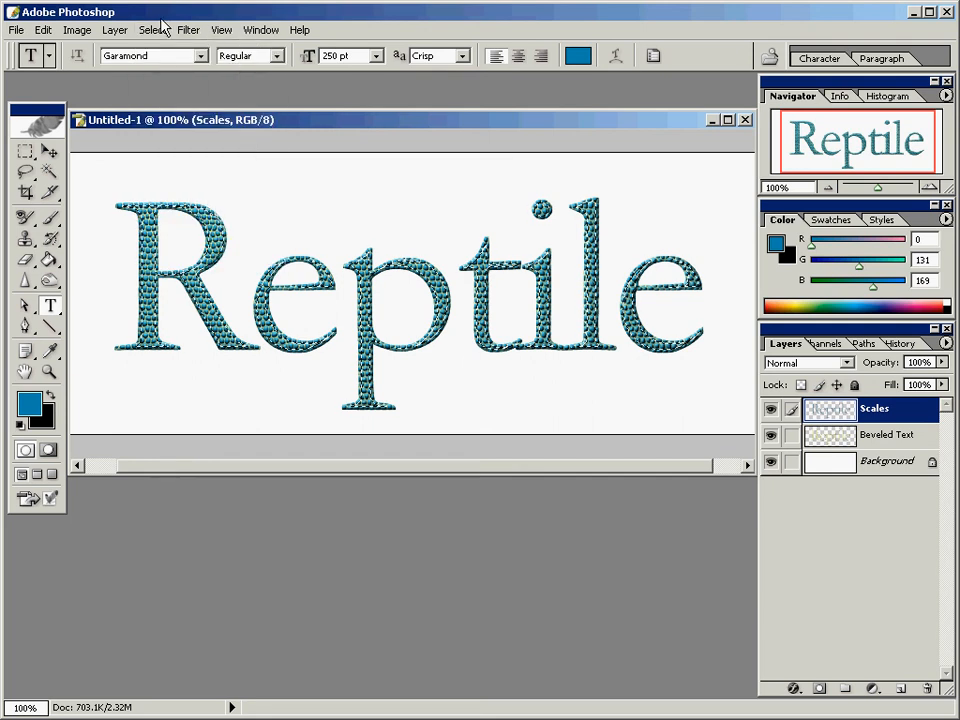
pyautogui.click(162, 32)
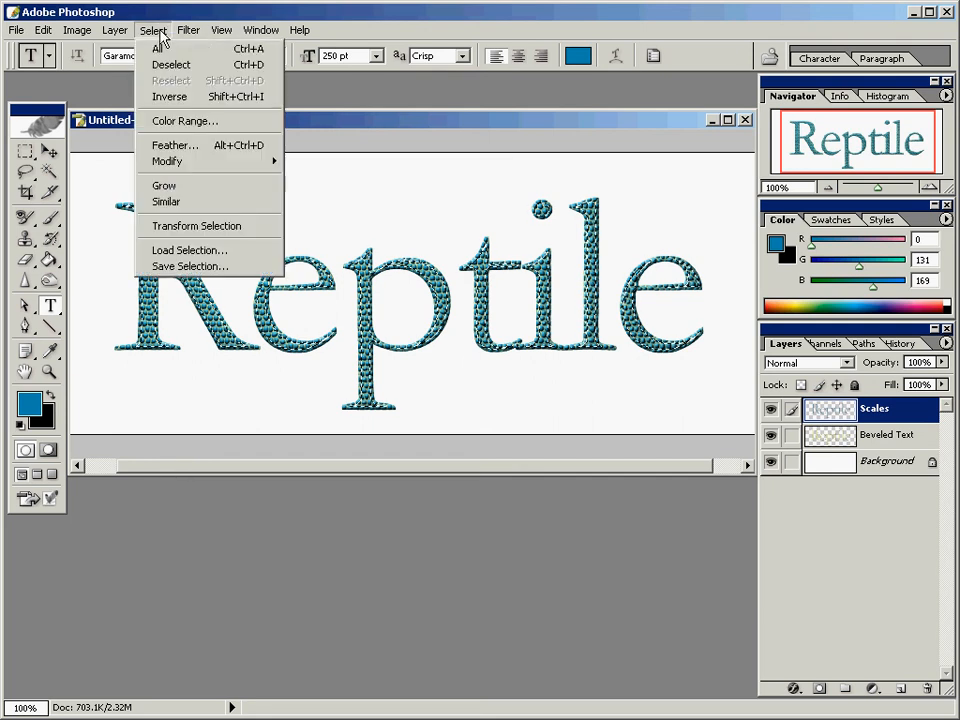
pyautogui.click(170, 97)
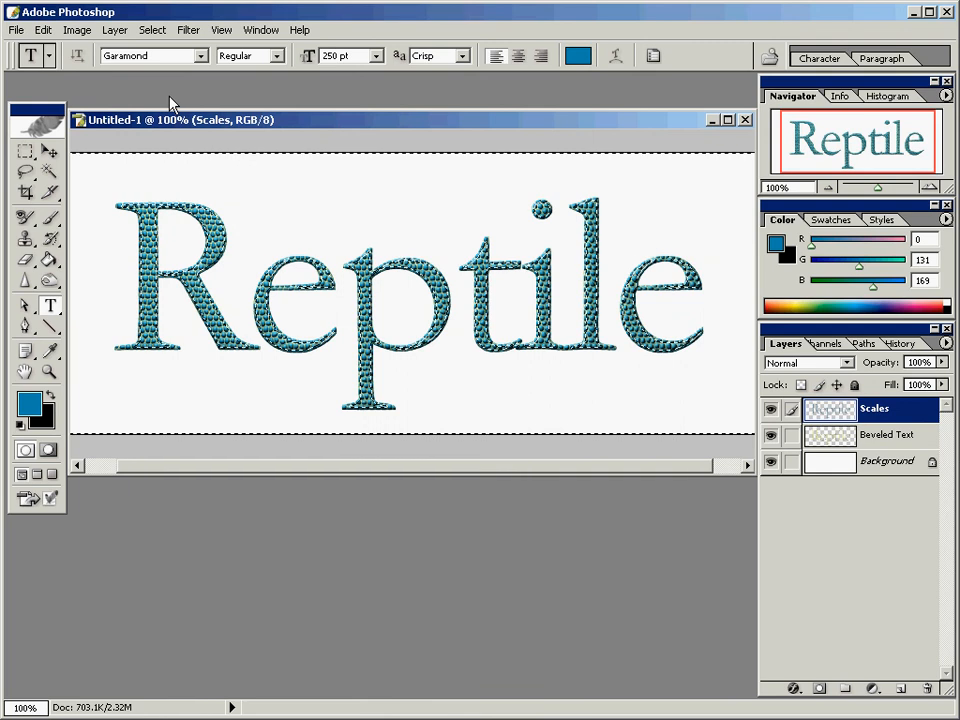
pyautogui.press('Delete')
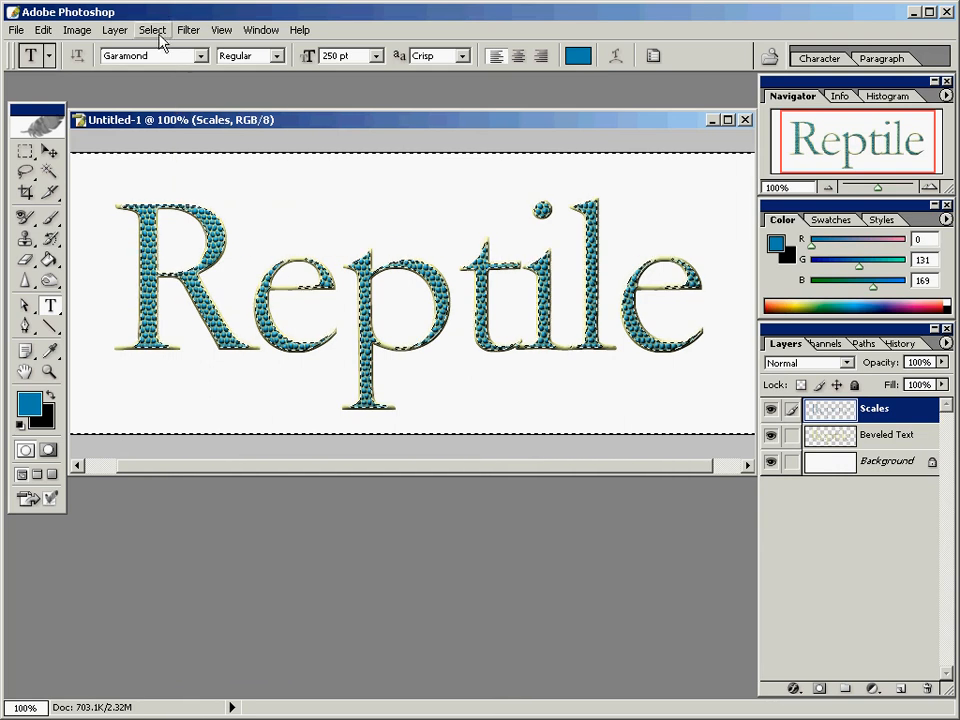
pyautogui.click(155, 30)
pyautogui.click(166, 64)
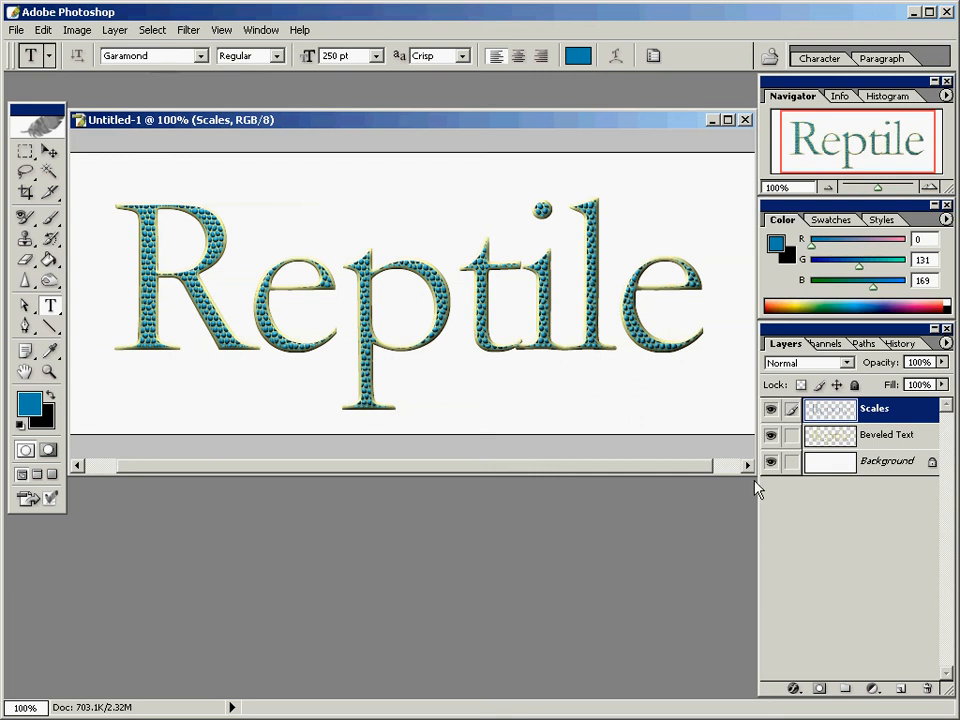
# Step: Hide the Background layer and select the entire canvas
pyautogui.click(825, 463)
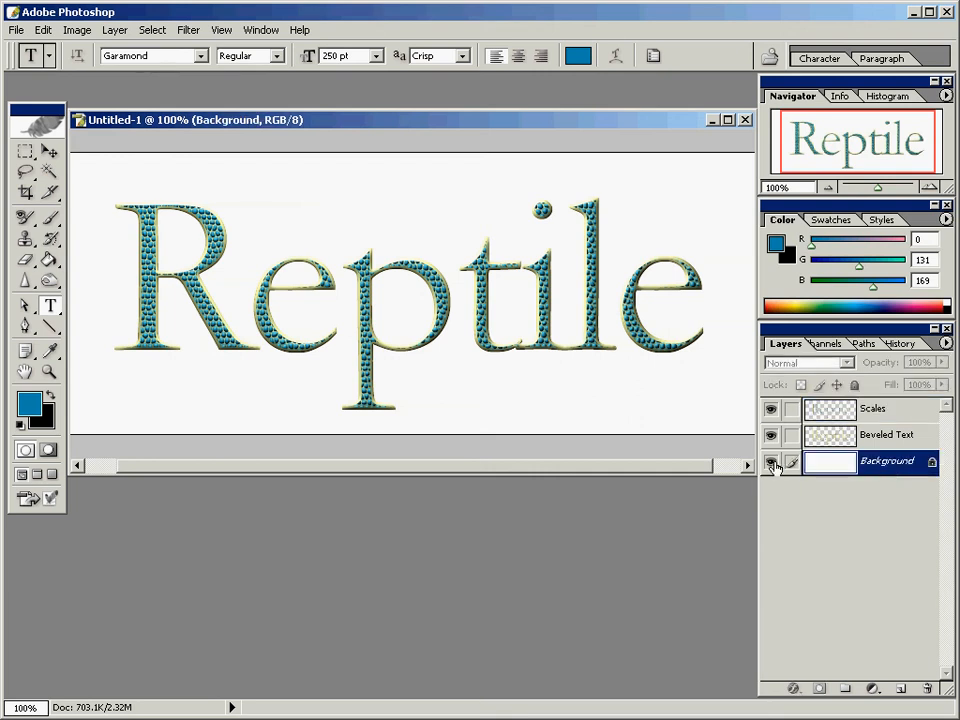
pyautogui.click(770, 462)
pyautogui.click(166, 28)
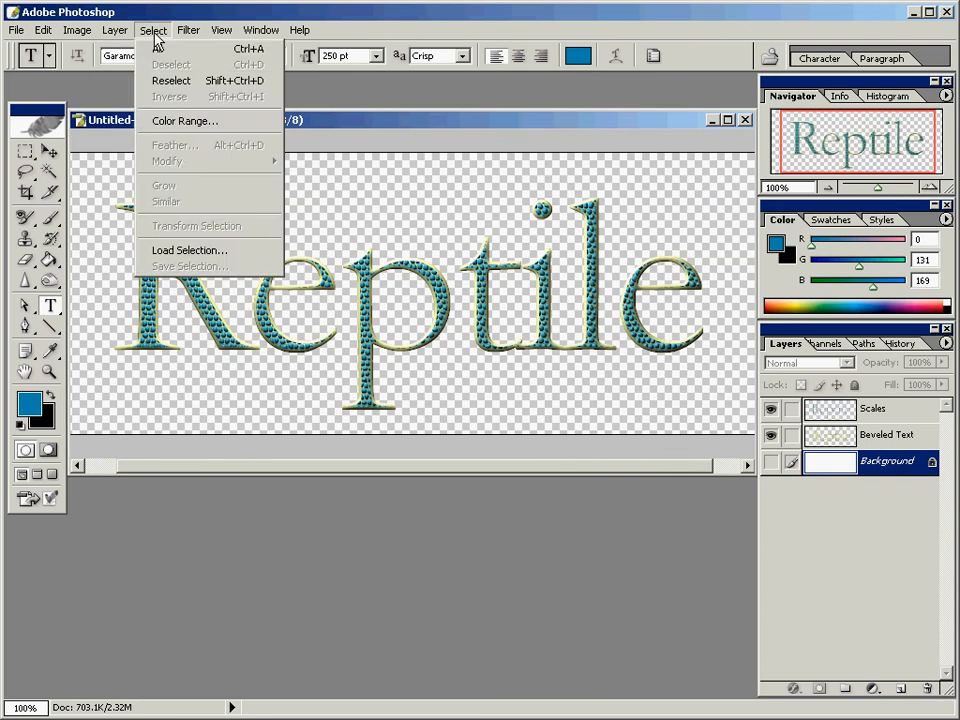
pyautogui.click(158, 45)
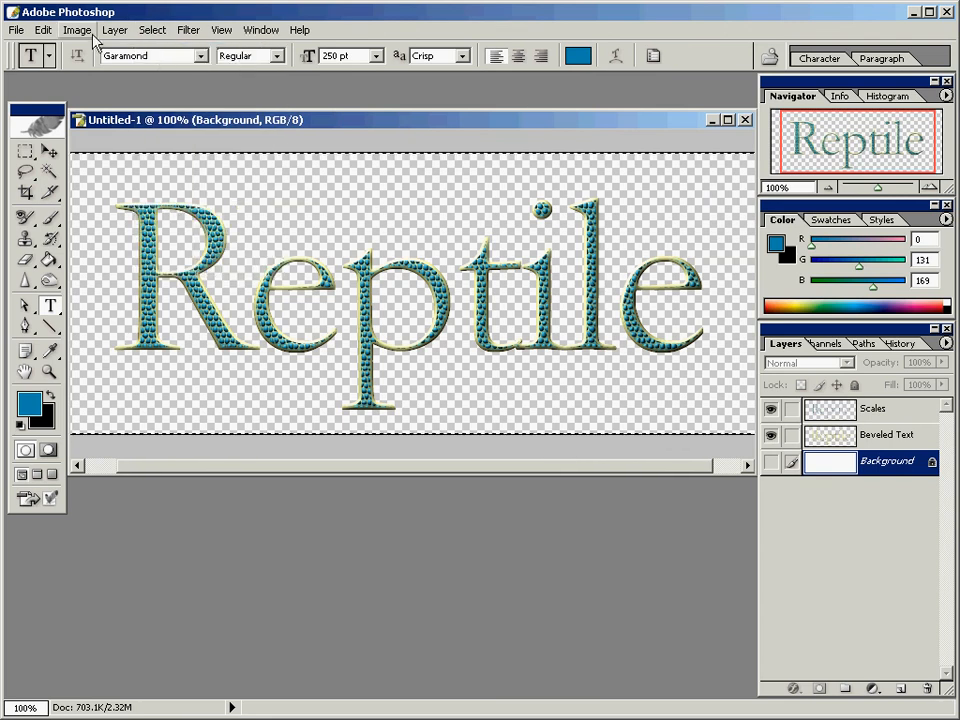
# Step: Copy the merged scales and beveled text with the Scales layer active, and paste them as a new layer with the originals hidden
pyautogui.click(46, 30)
pyautogui.click(48, 31)
pyautogui.click(888, 418)
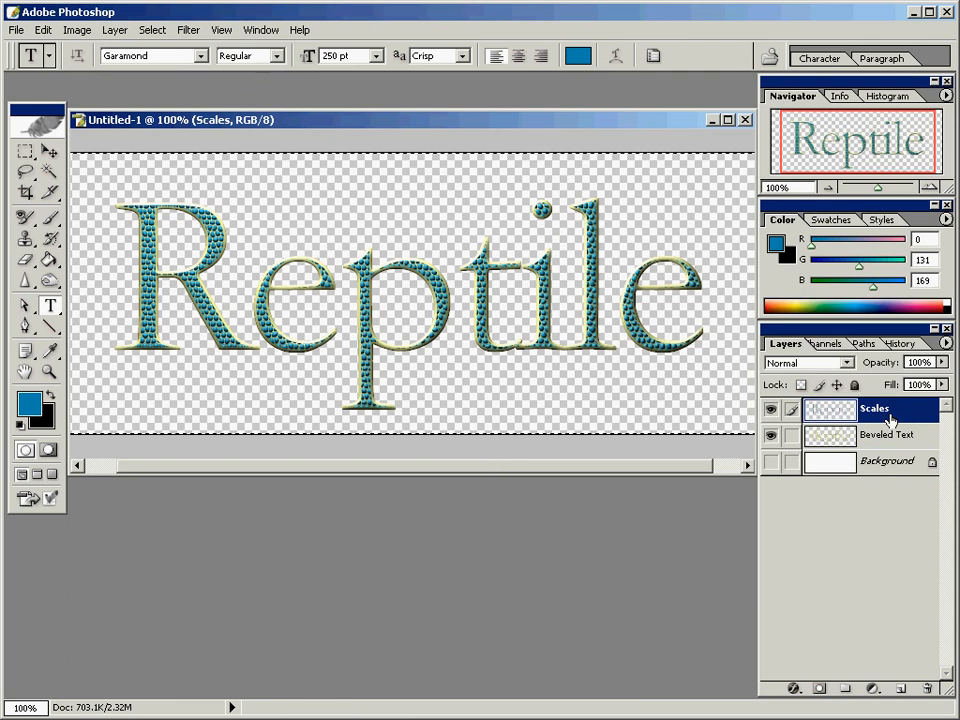
pyautogui.click(57, 31)
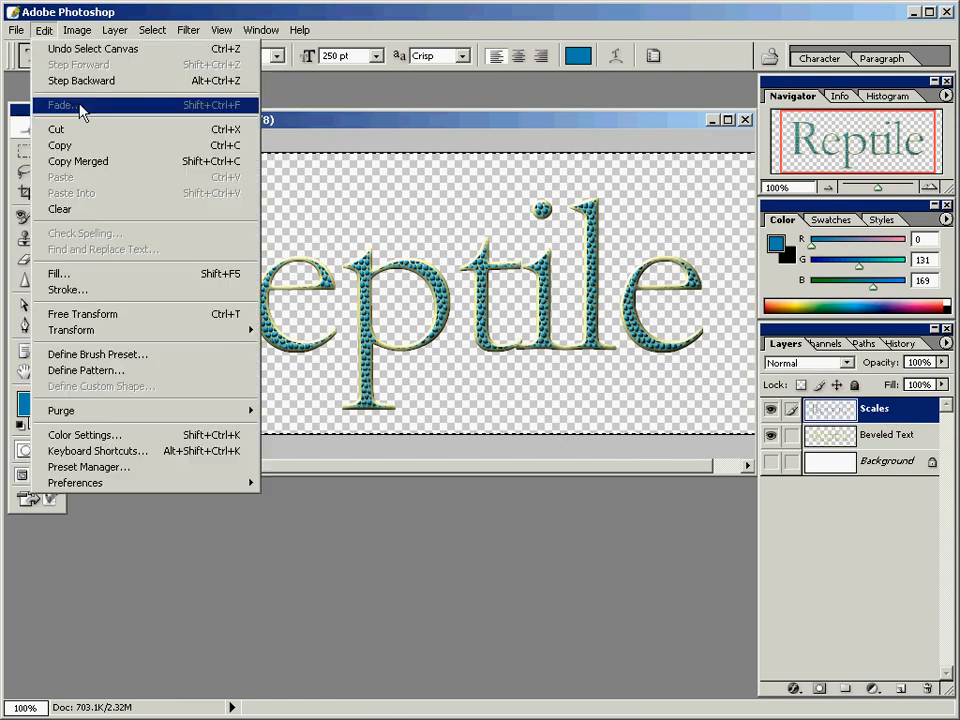
pyautogui.click(81, 161)
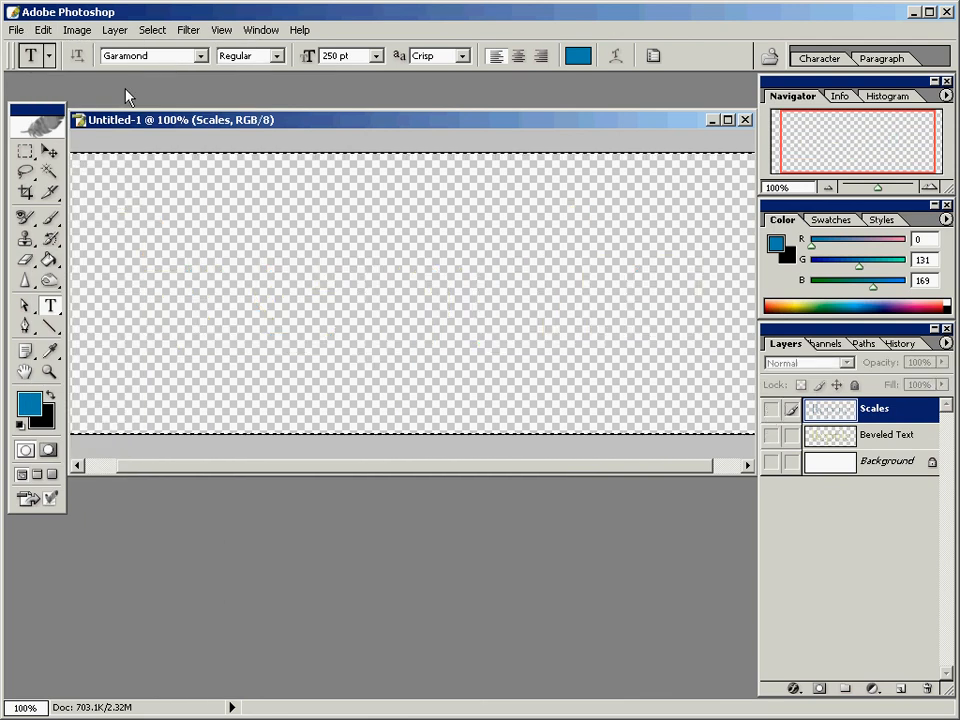
pyautogui.click(44, 30)
pyautogui.click(64, 177)
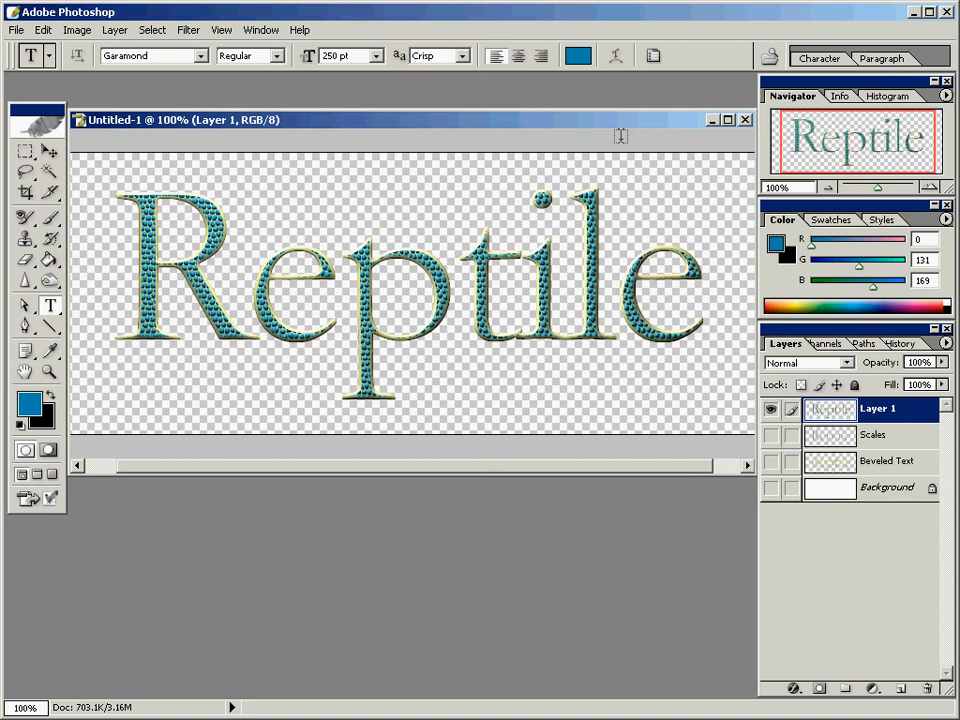
pyautogui.click(28, 170)
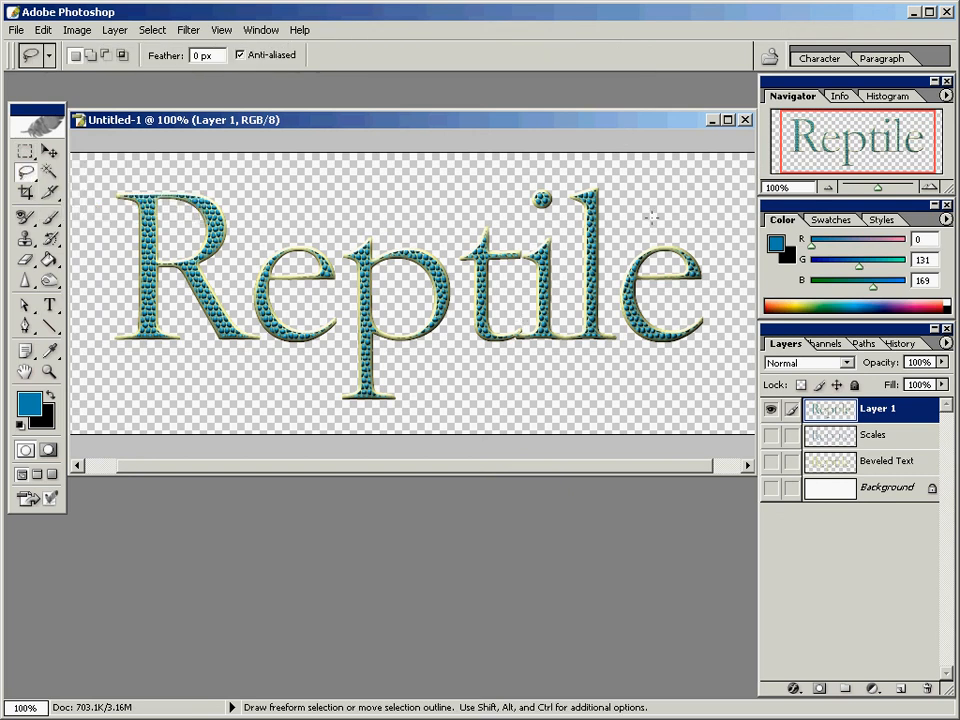
pyautogui.moveTo(612, 272); pyautogui.dragTo(614, 316)
pyautogui.moveTo(705, 328)
pyautogui.mouseDown()
pyautogui.moveTo(715, 262)
pyautogui.moveTo(655, 214)
pyautogui.mouseUp()
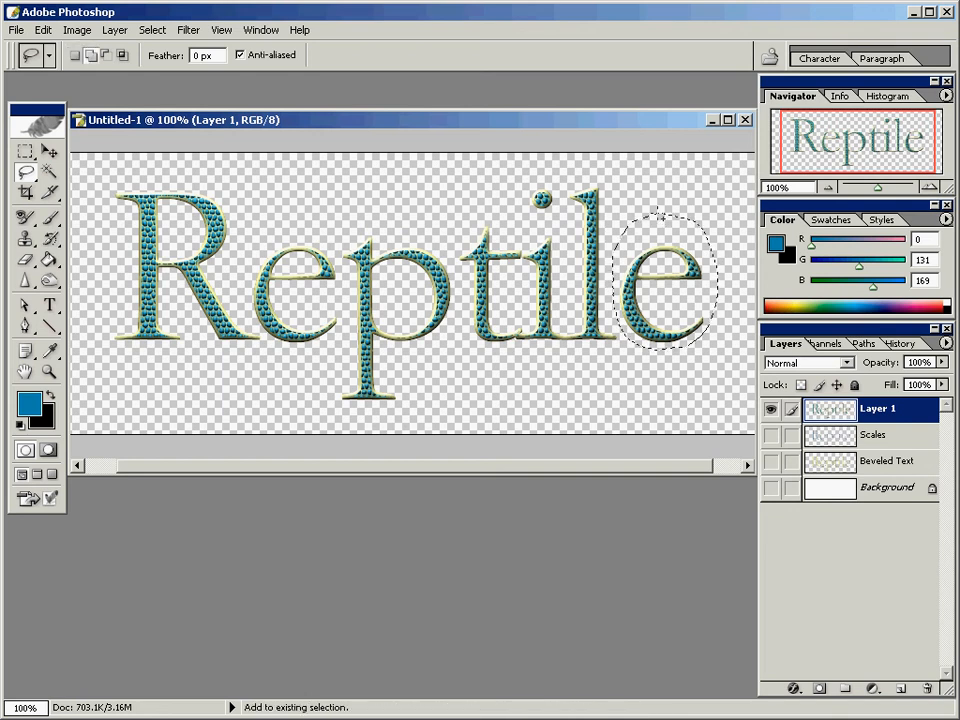
pyautogui.hotkey('shift', 'Left')
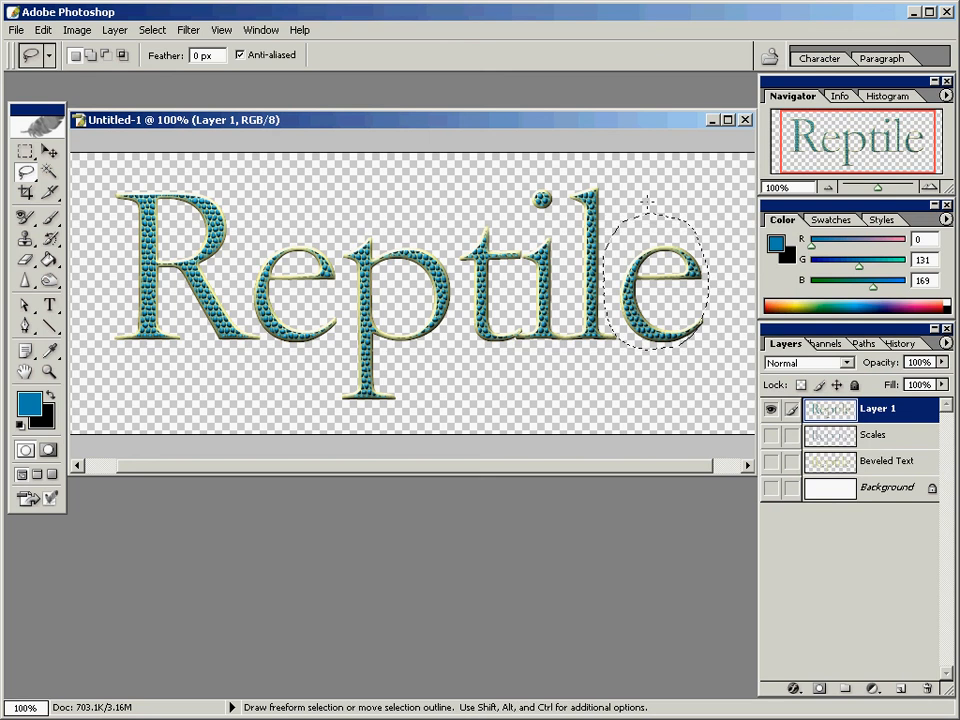
pyautogui.hotkey('ctrl', 'd')
# Step: Lasso the final "e" on Layer 1 and nudge it about 30 pixels left so it overlaps the "l"
pyautogui.moveTo(633, 347); pyautogui.dragTo(716, 338)
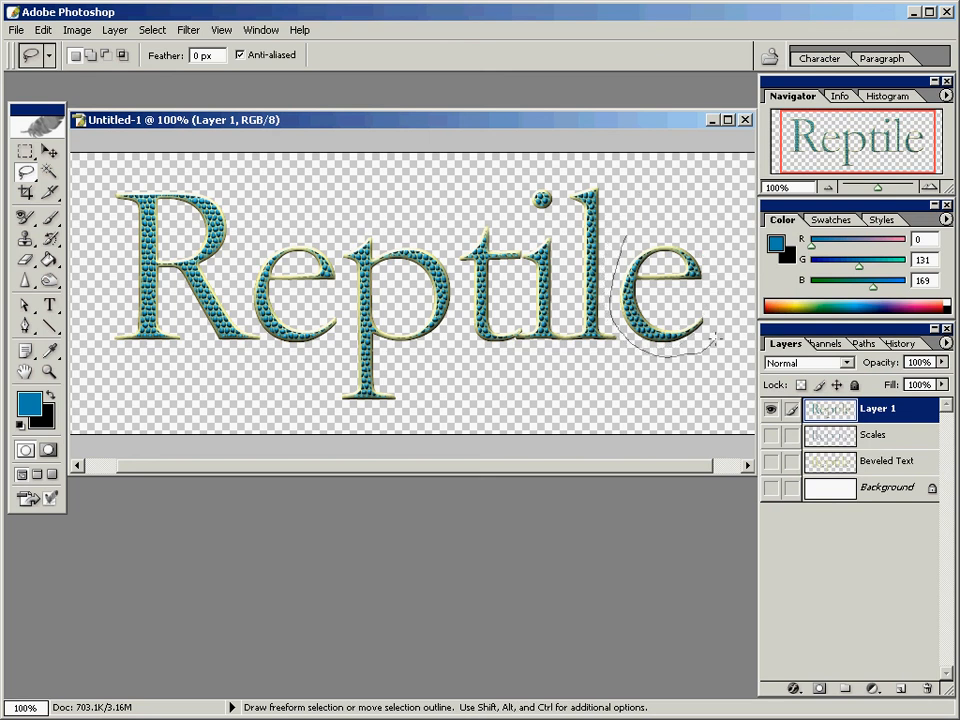
pyautogui.moveTo(663, 229); pyautogui.dragTo(668, 231)
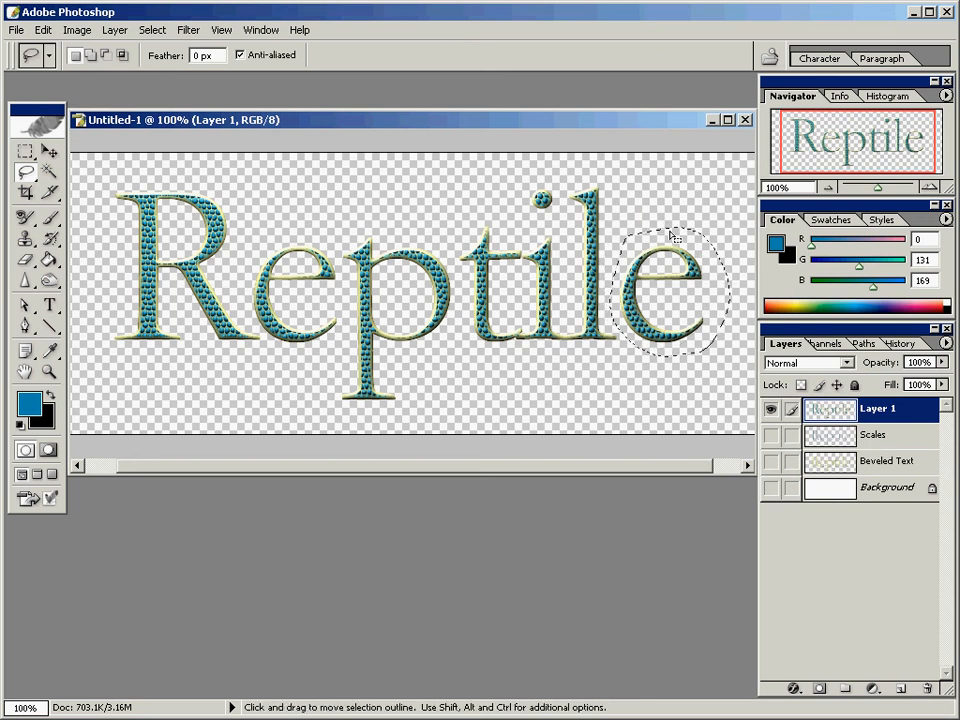
pyautogui.click(48, 151)
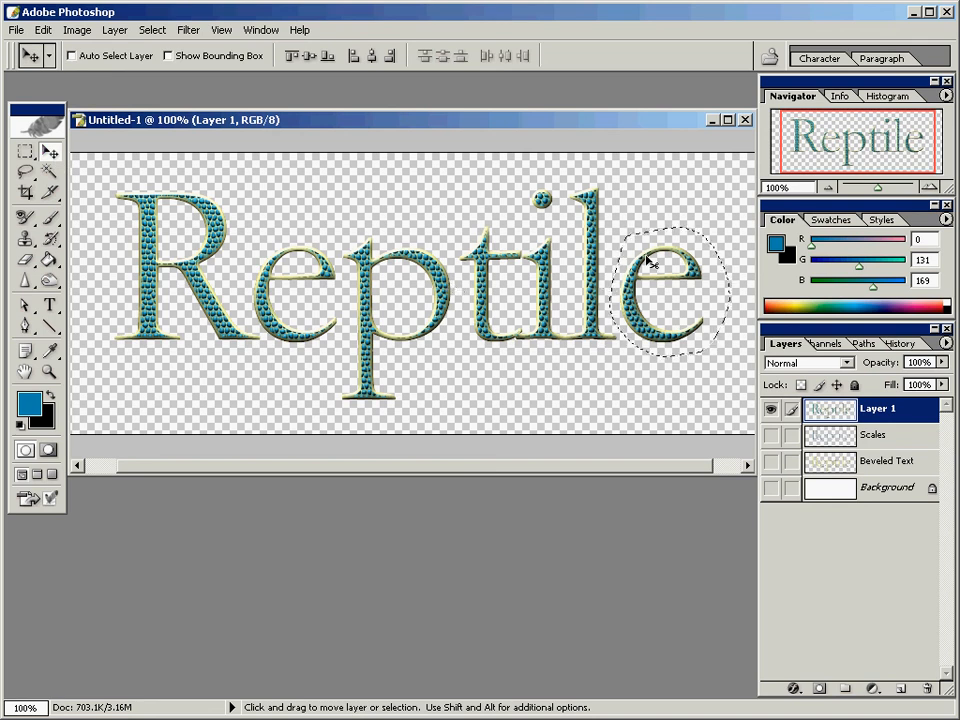
pyautogui.hotkey('shift', 'Left')
pyautogui.hotkey('shift', 'Left')
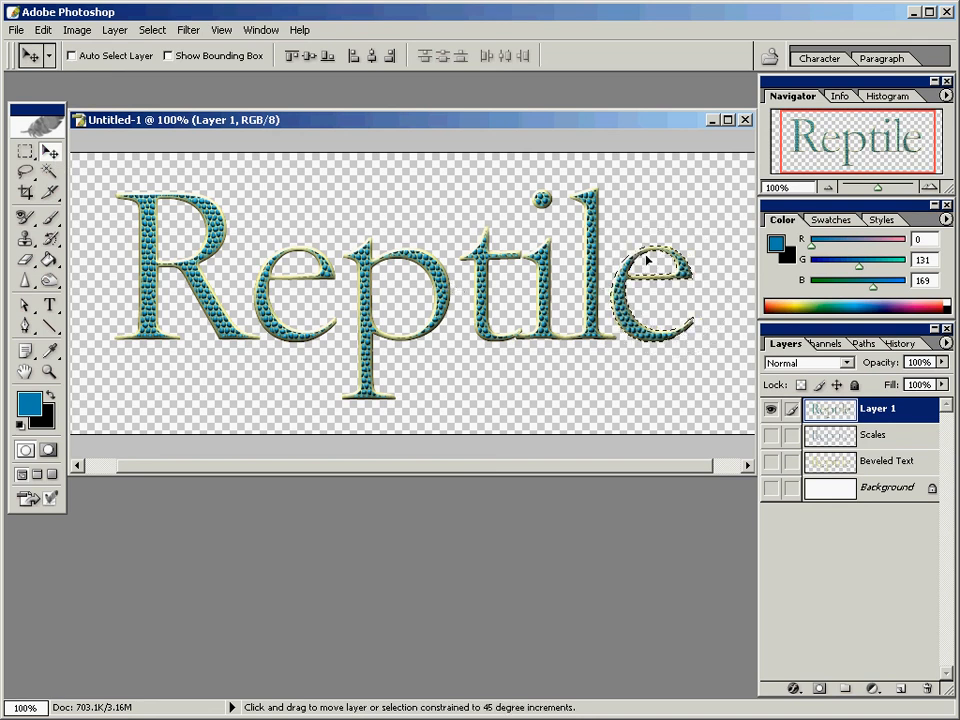
pyautogui.hotkey('shift', 'Left')
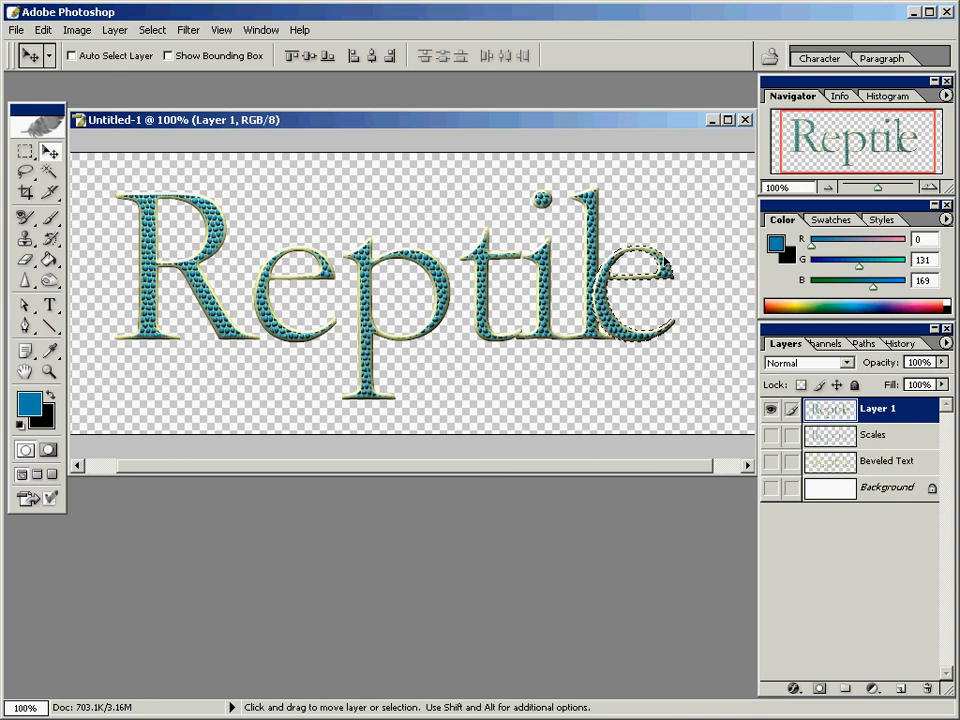
# Step: Lasso the letters "le" on Layer 1 and nudge them about 20 pixels left toward the "i"
pyautogui.click(26, 176)
pyautogui.click(90, 172)
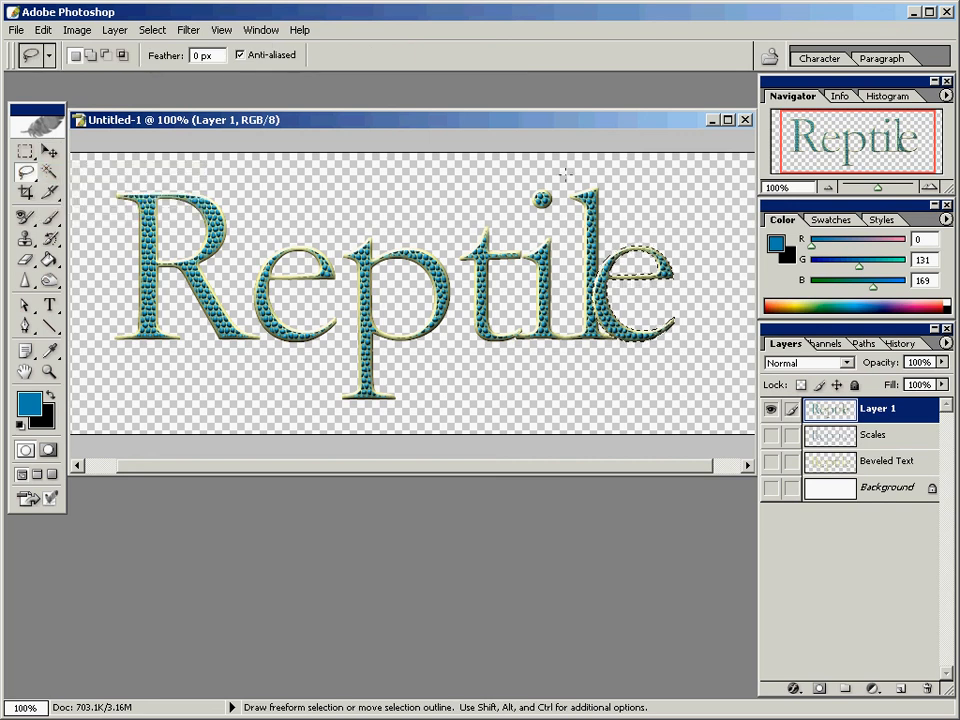
pyautogui.moveTo(565, 176); pyautogui.dragTo(569, 233)
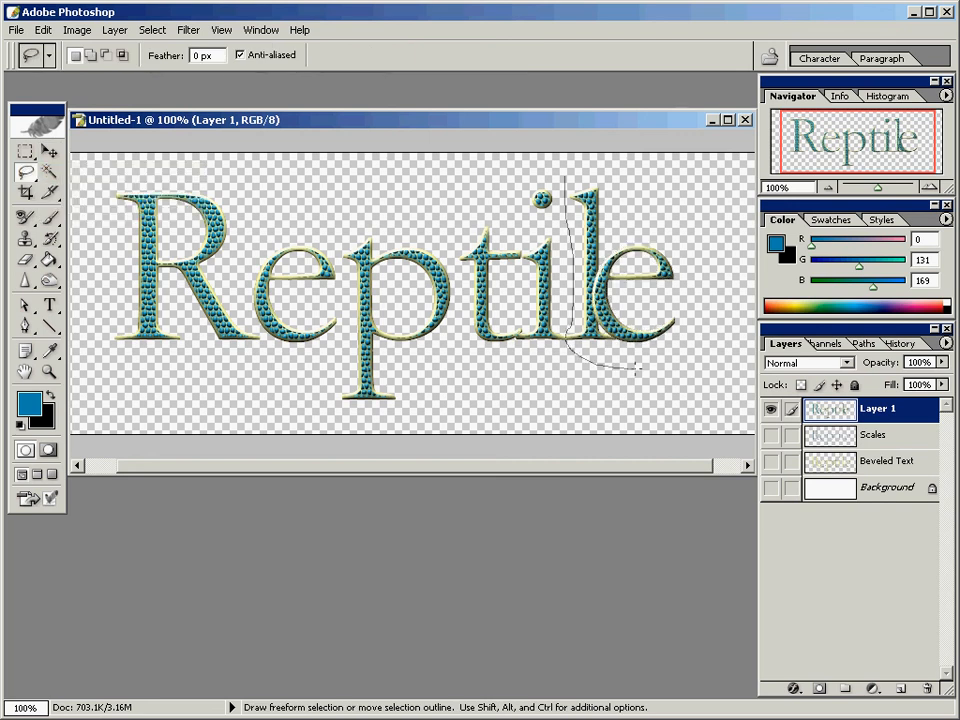
pyautogui.moveTo(575, 163); pyautogui.dragTo(574, 165)
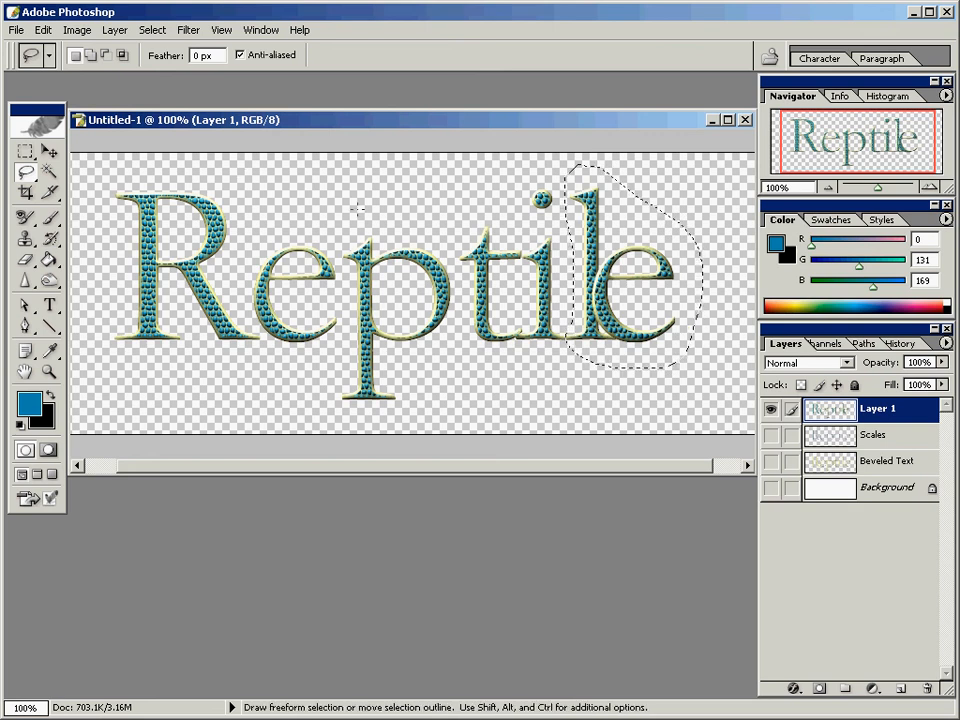
pyautogui.click(50, 155)
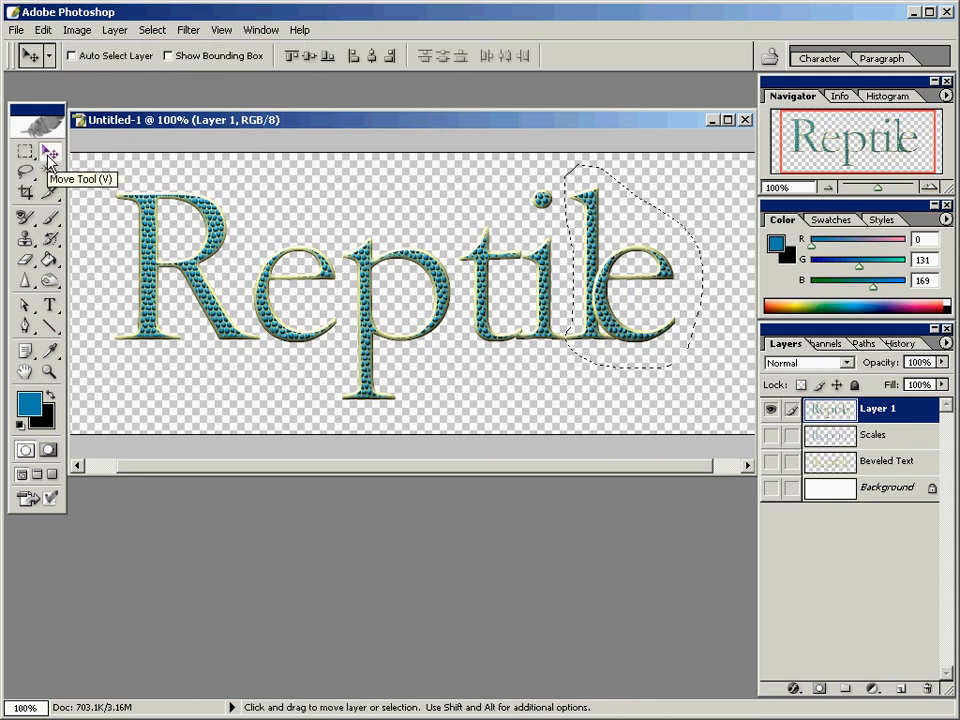
pyautogui.hotkey('shift', 'Left')
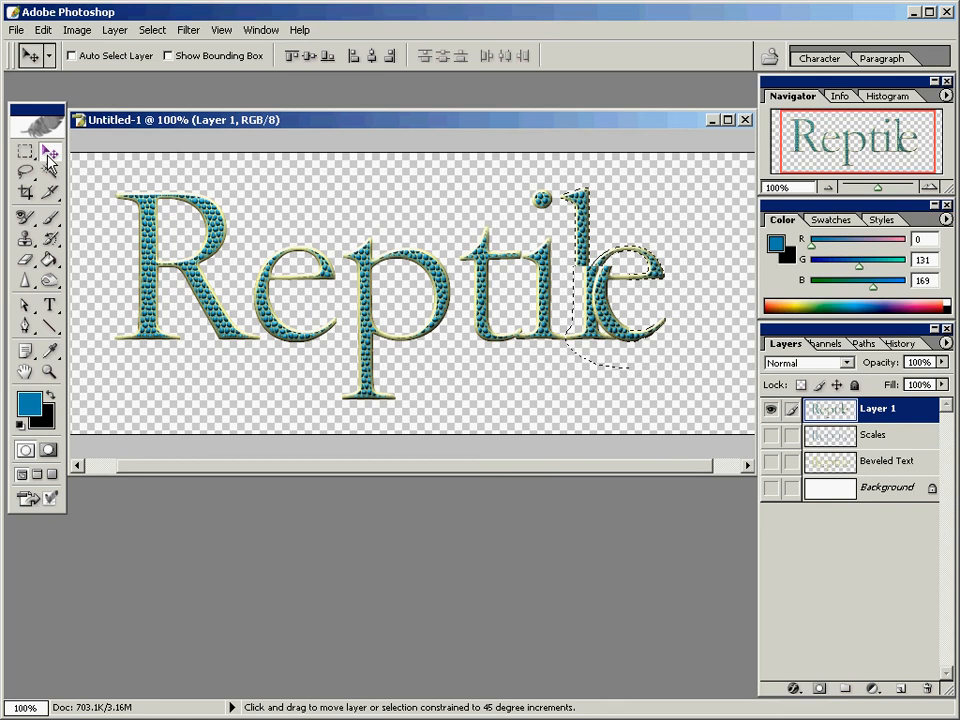
pyautogui.hotkey('shift', 'Left')
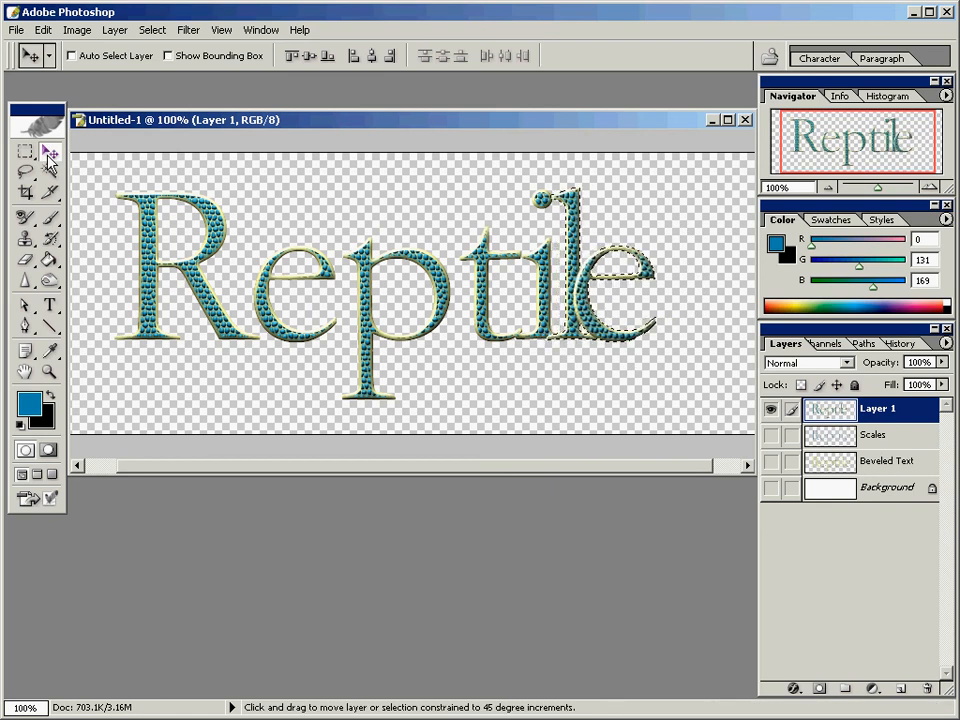
# Step: Lasso the letters "ile" on Layer 1 and nudge them about 20 pixels left against the "t"
pyautogui.press('l')
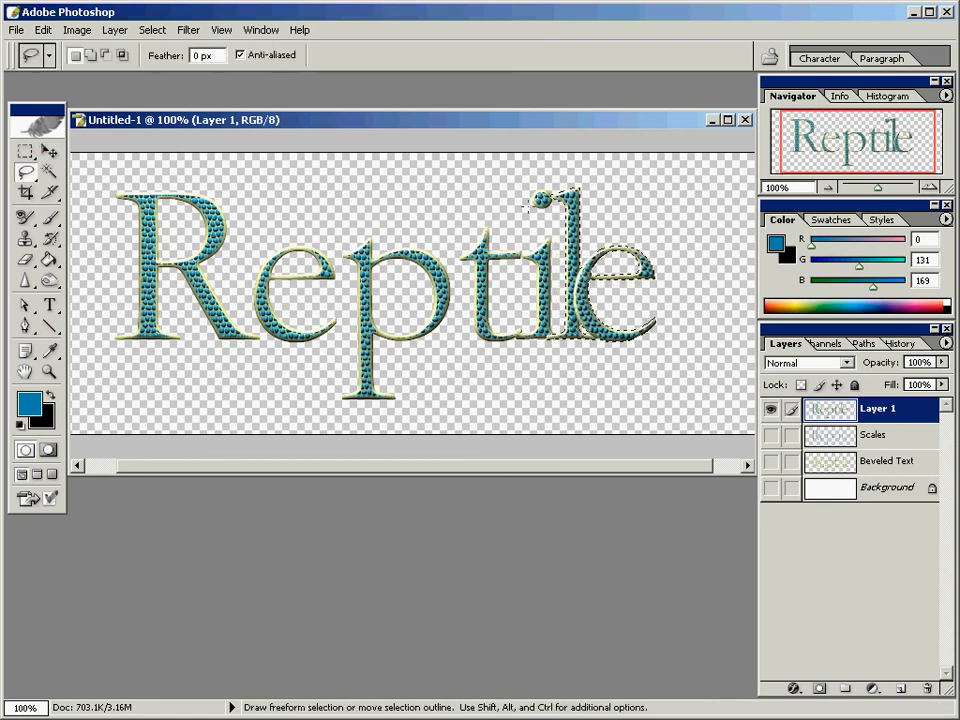
pyautogui.moveTo(517, 177); pyautogui.dragTo(525, 250)
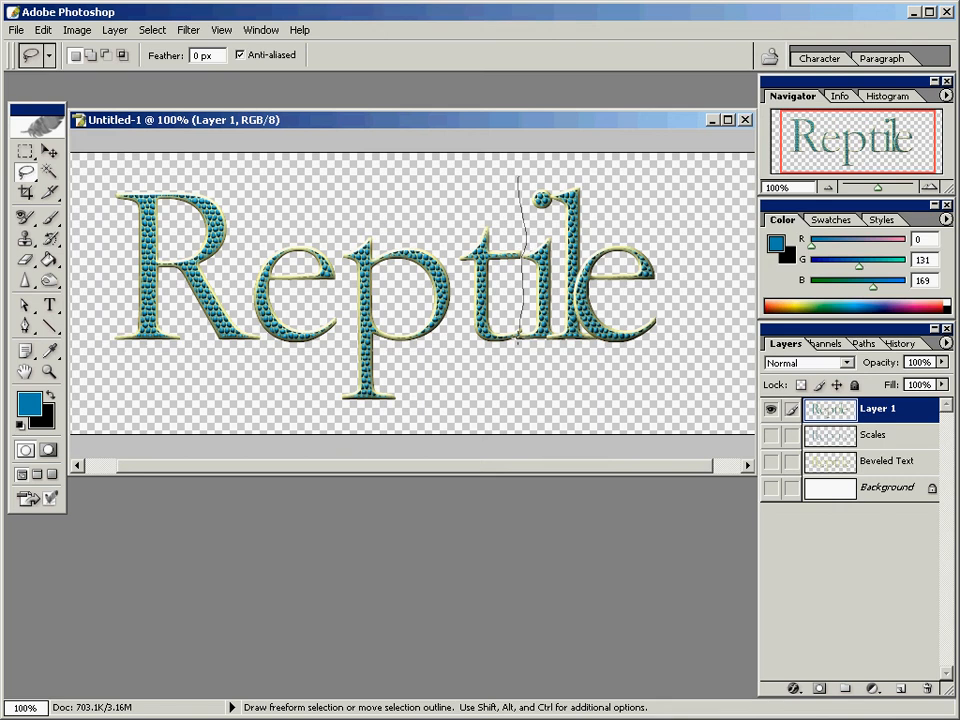
pyautogui.moveTo(520, 343)
pyautogui.mouseDown()
pyautogui.moveTo(640, 362)
pyautogui.moveTo(600, 165)
pyautogui.moveTo(520, 178)
pyautogui.mouseUp()
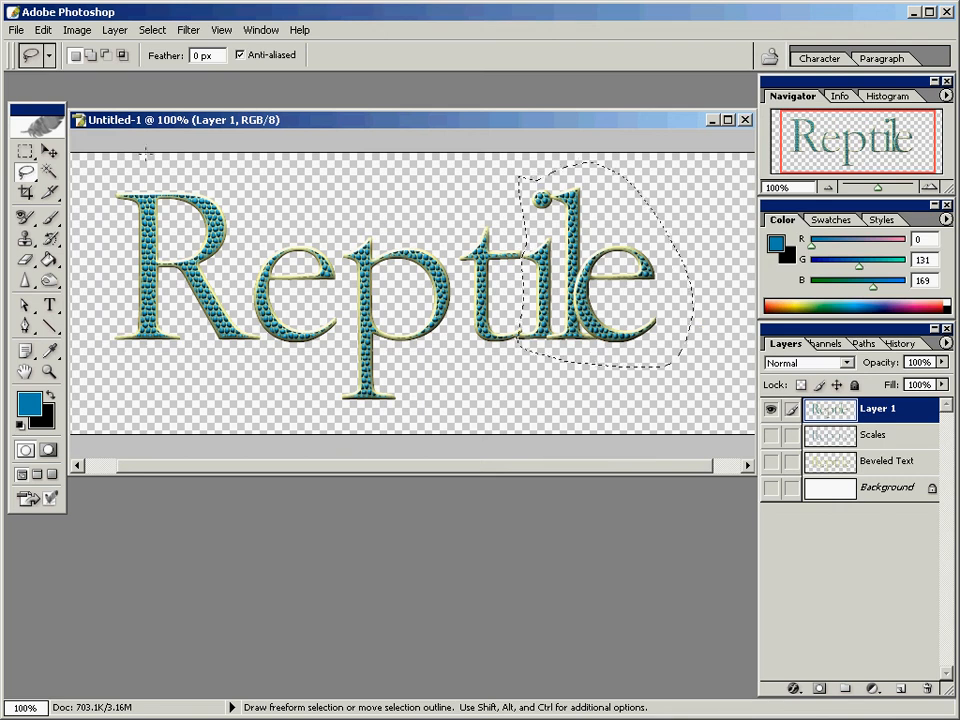
pyautogui.click(52, 152)
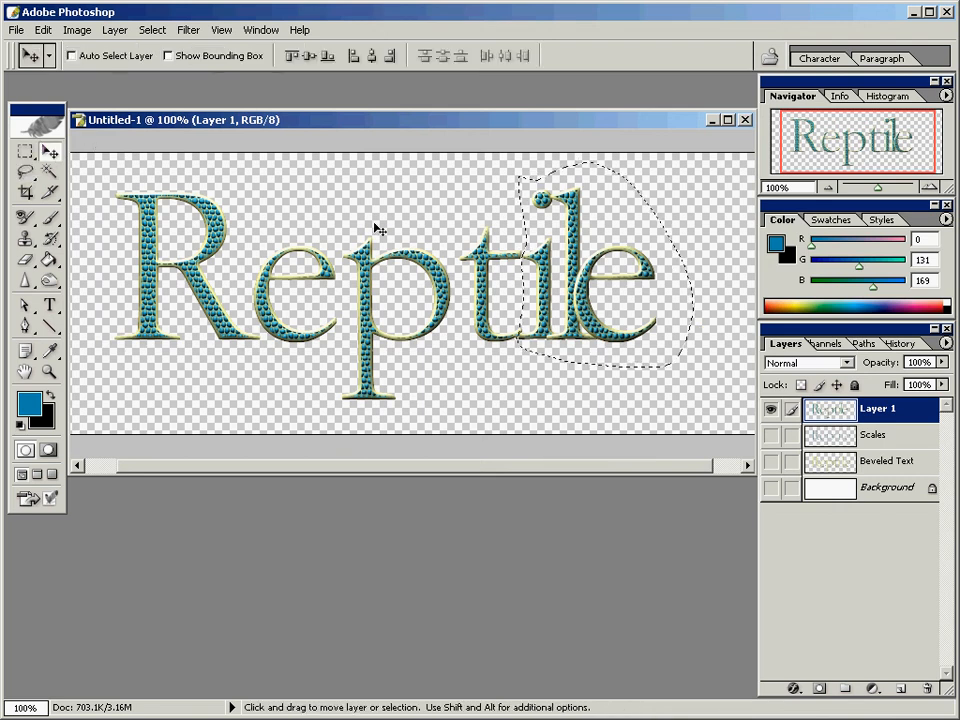
pyautogui.hotkey('shift', 'Left')
pyautogui.hotkey('shift', 'Left')
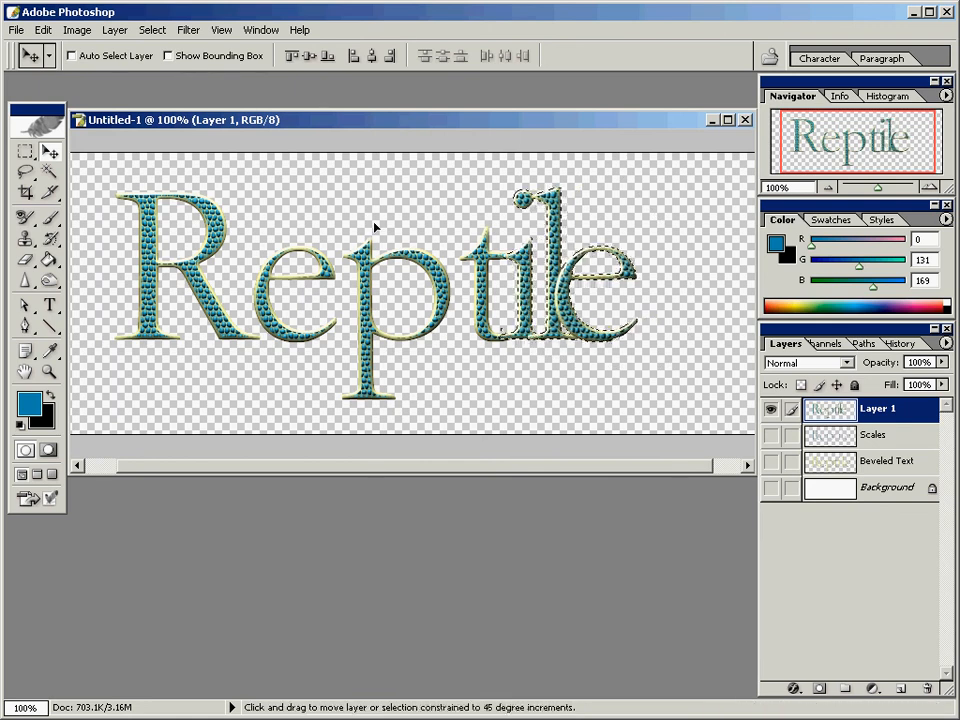
# Step: Lasso the letters "tile" on Layer 1 and nudge them about 40 pixels left so the "t" overlaps the "p"
pyautogui.press('l')
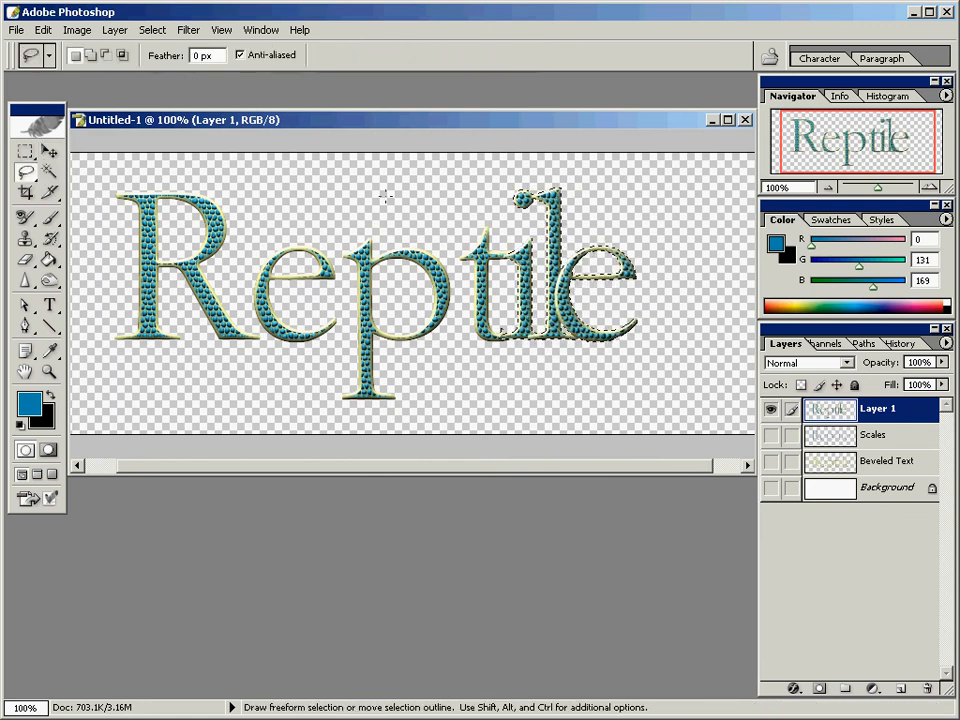
pyautogui.moveTo(419, 194); pyautogui.dragTo(437, 237)
pyautogui.moveTo(457, 281)
pyautogui.mouseDown()
pyautogui.moveTo(548, 376)
pyautogui.moveTo(645, 320)
pyautogui.moveTo(445, 185)
pyautogui.moveTo(422, 196)
pyautogui.mouseUp()
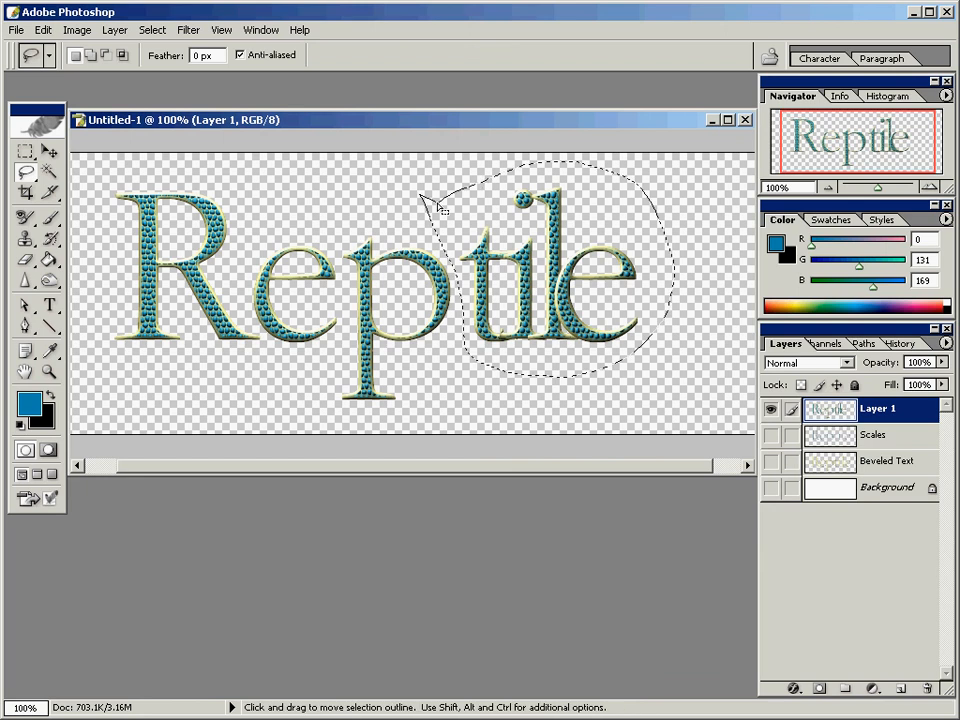
pyautogui.click(49, 151)
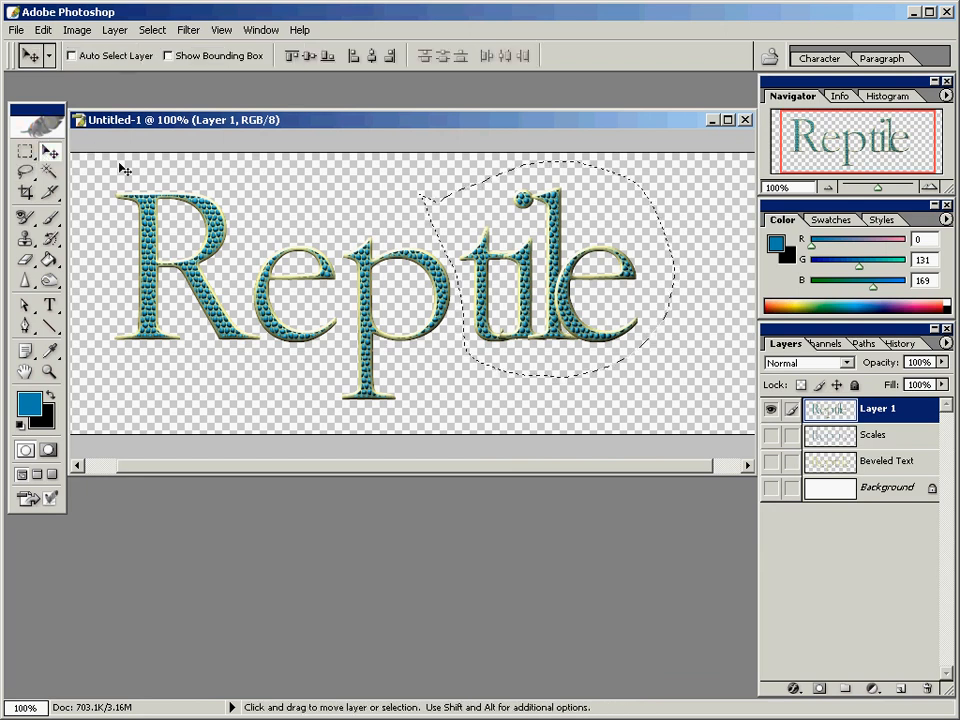
pyautogui.press('shift')
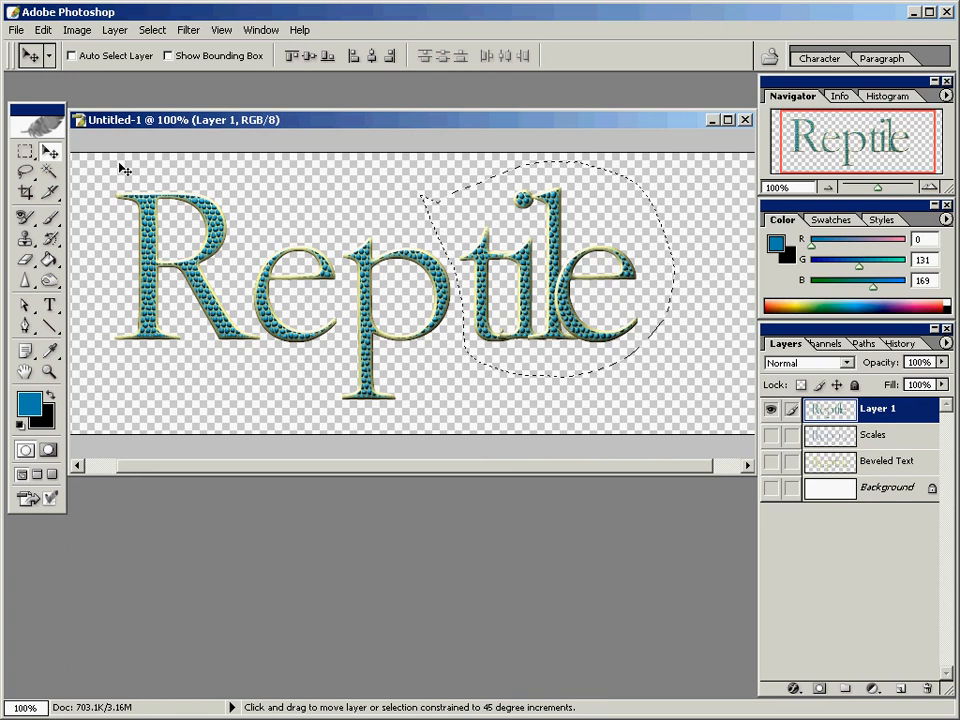
pyautogui.hotkey('shift', 'Left')
pyautogui.hotkey('shift', 'Left')
pyautogui.hotkey('shift', 'Left')
pyautogui.hotkey('shift', 'Left')
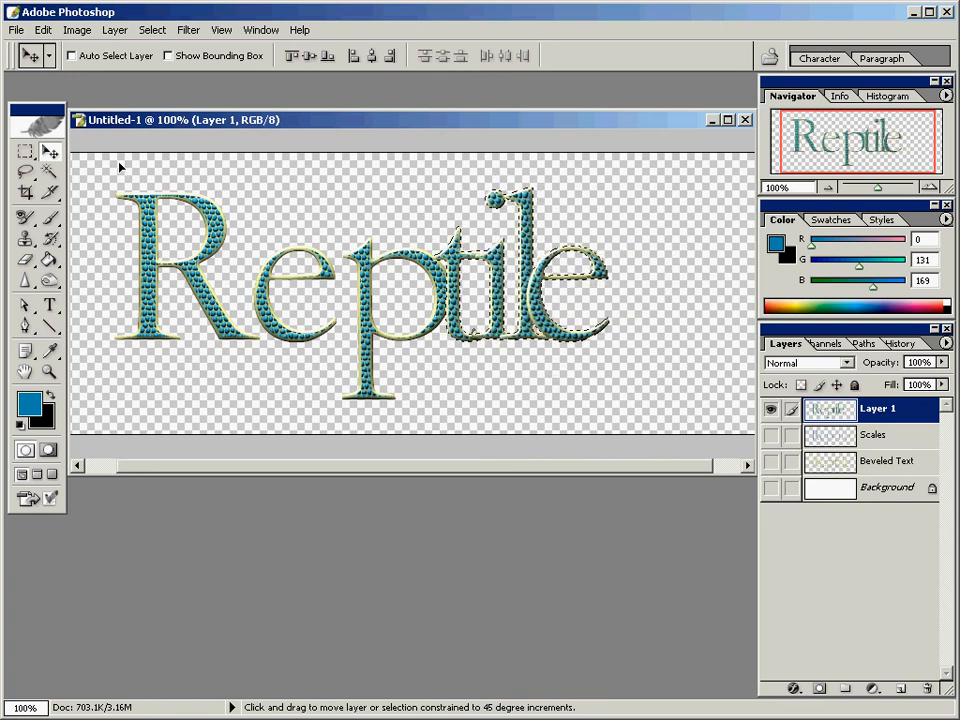
pyautogui.hotkey('shift', 'Down')
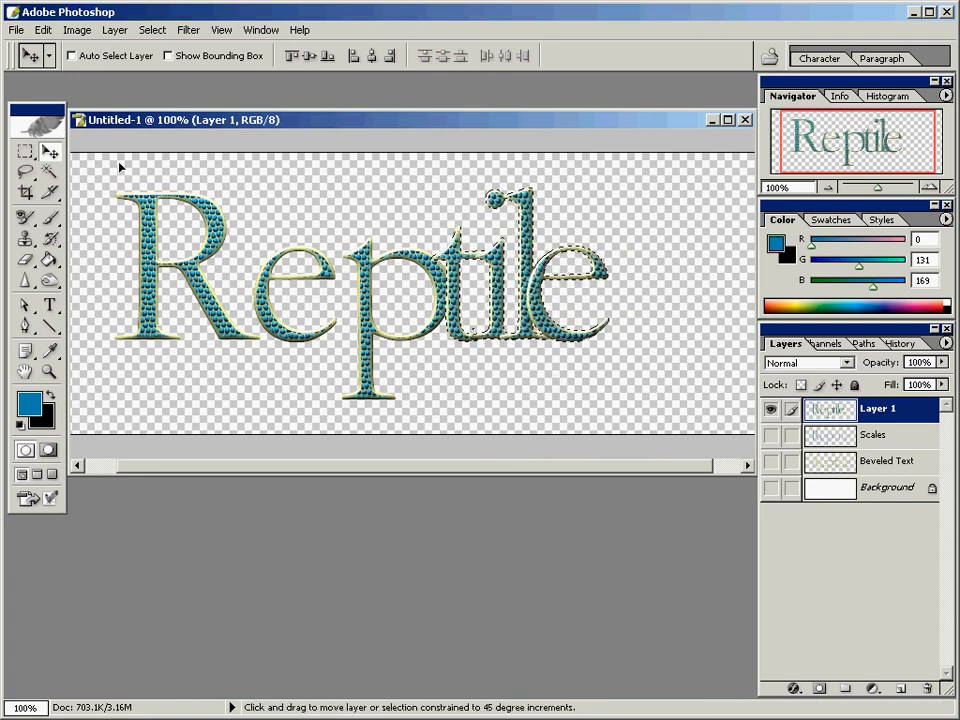
pyautogui.hotkey('shift', 'Up')
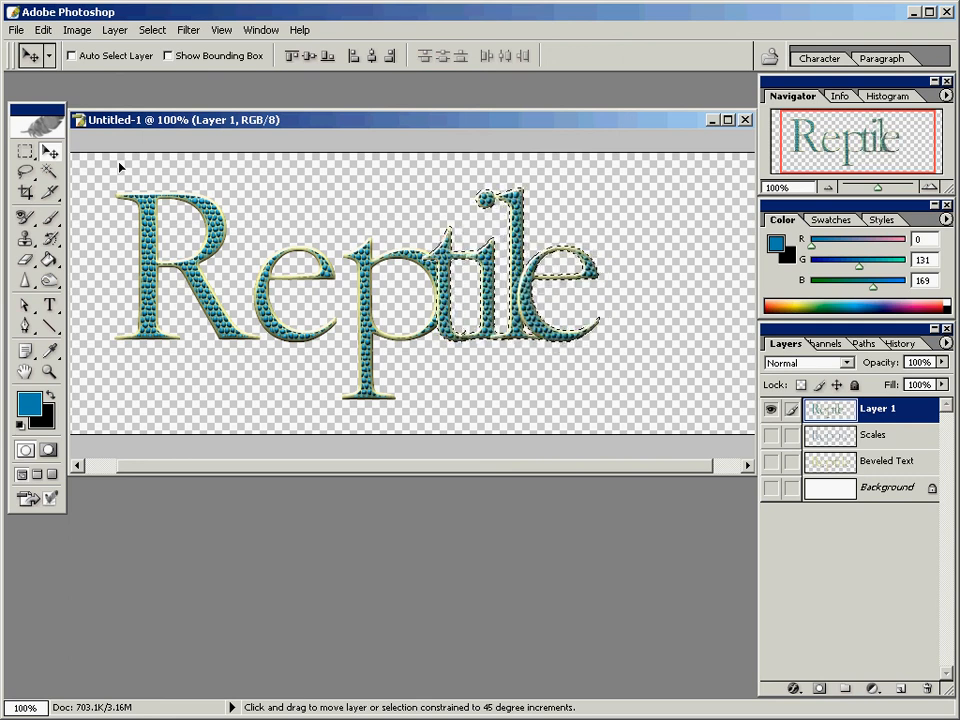
# Step: Lasso the letters "ptile" on Layer 1 and nudge them about 30 pixels left so the "p" overlaps the first "e"
pyautogui.press('l')
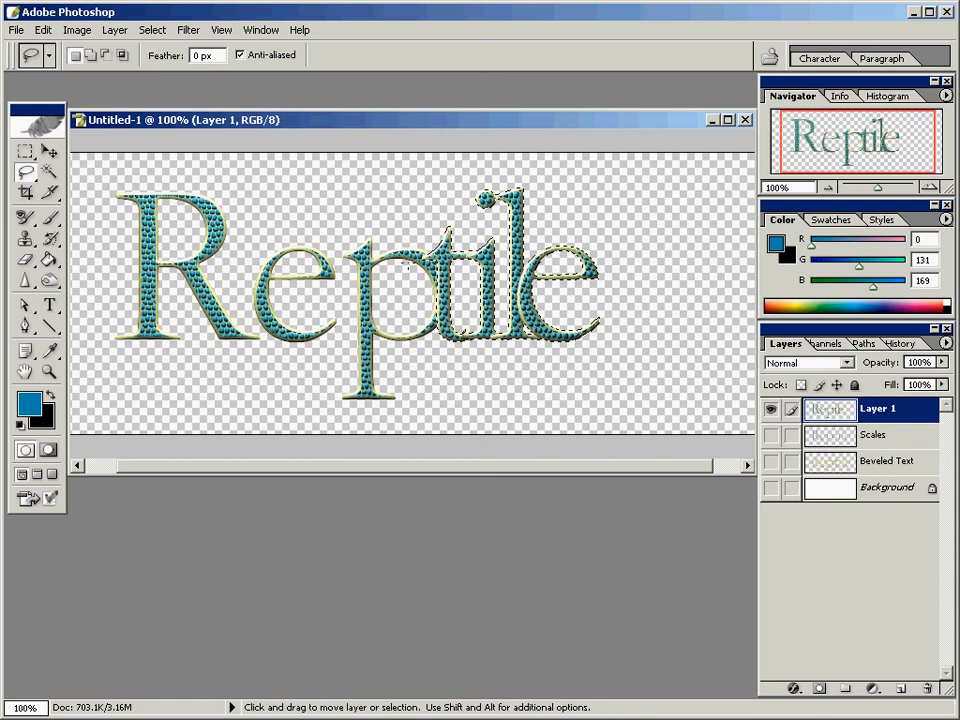
pyautogui.hotkey('ctrl', 'd')
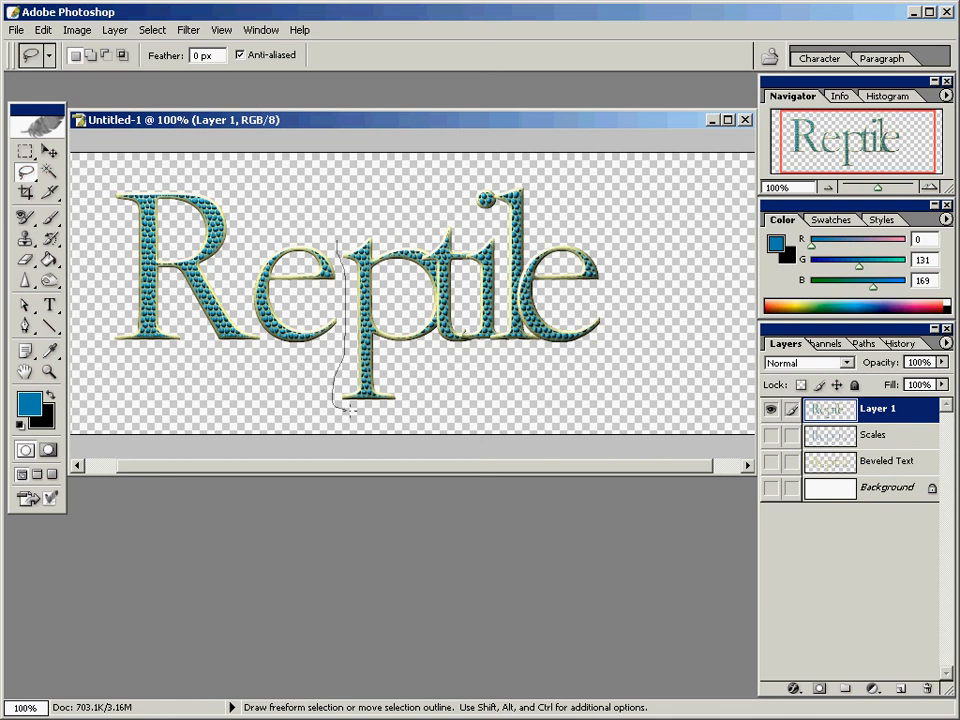
pyautogui.moveTo(350, 408)
pyautogui.mouseDown()
pyautogui.moveTo(525, 373)
pyautogui.moveTo(630, 300)
pyautogui.moveTo(578, 203)
pyautogui.moveTo(503, 181)
pyautogui.moveTo(363, 215)
pyautogui.moveTo(343, 242)
pyautogui.mouseUp()
pyautogui.click(50, 153)
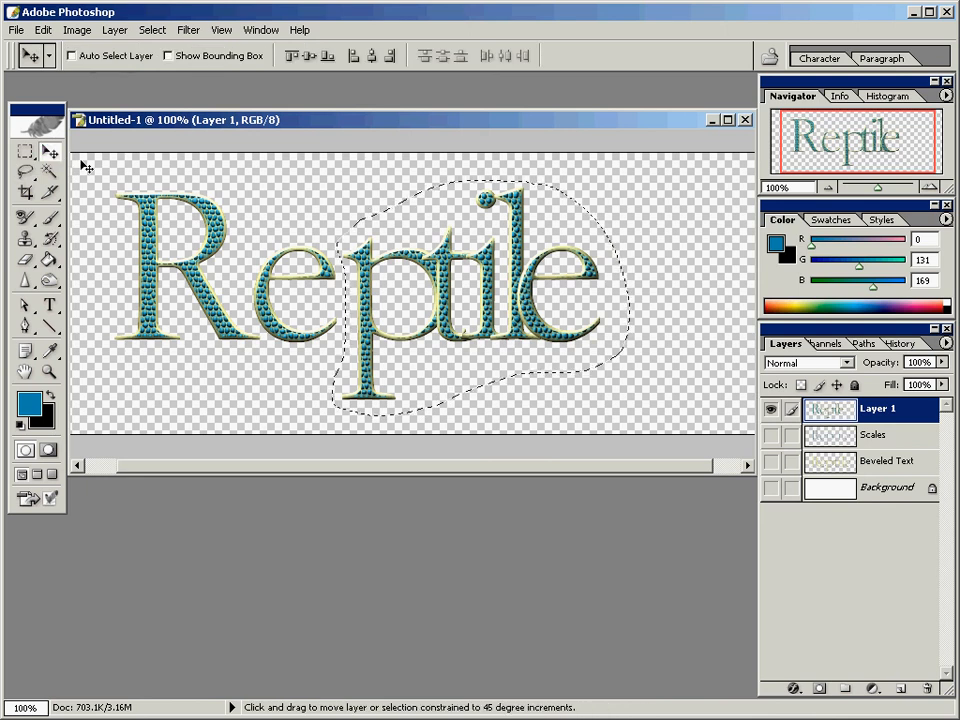
pyautogui.hotkey('shift', 'Left')
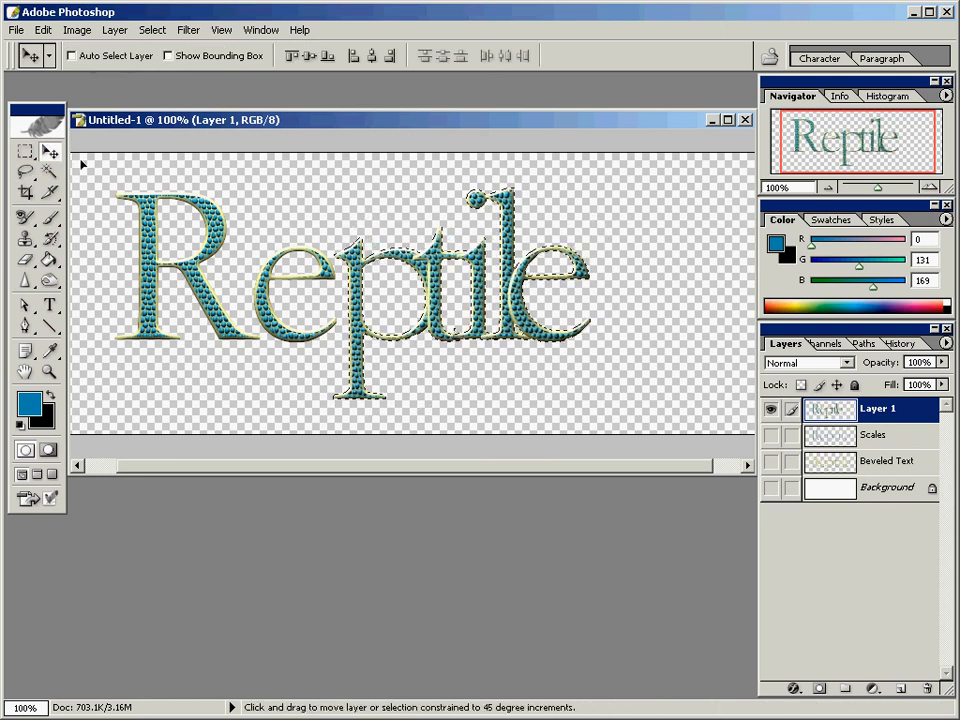
pyautogui.hotkey('shift', 'Left')
pyautogui.hotkey('shift', 'Left')
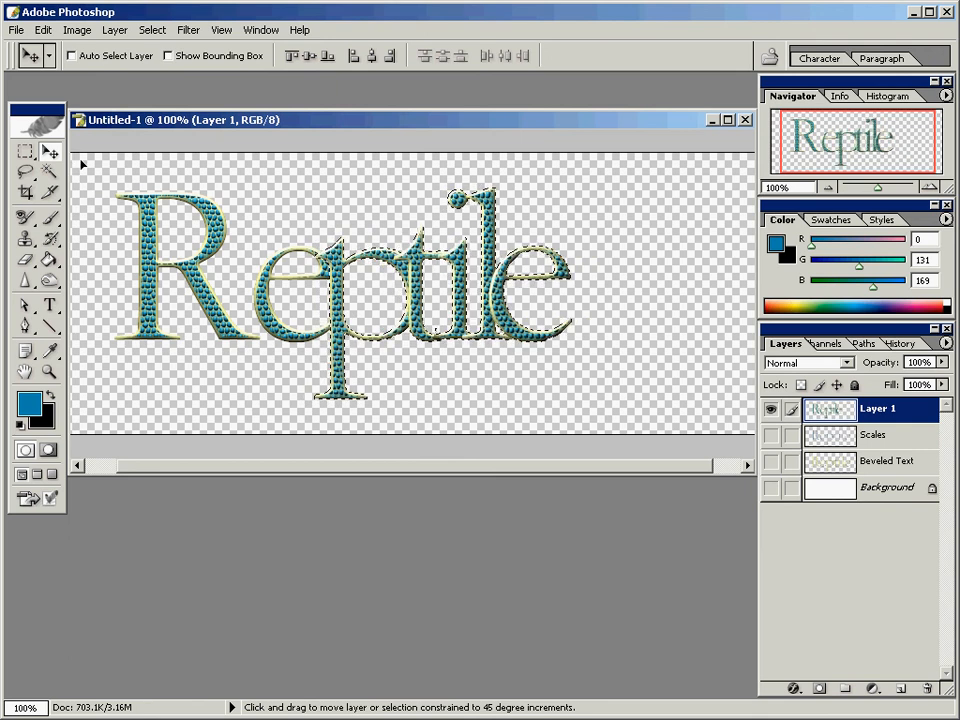
# Step: Lasso the letters "eptile" on Layer 1 and nudge them about 50 pixels left so the "e" overlaps the leg of the "R"
pyautogui.press('l')
pyautogui.hotkey('ctrl', 'd')
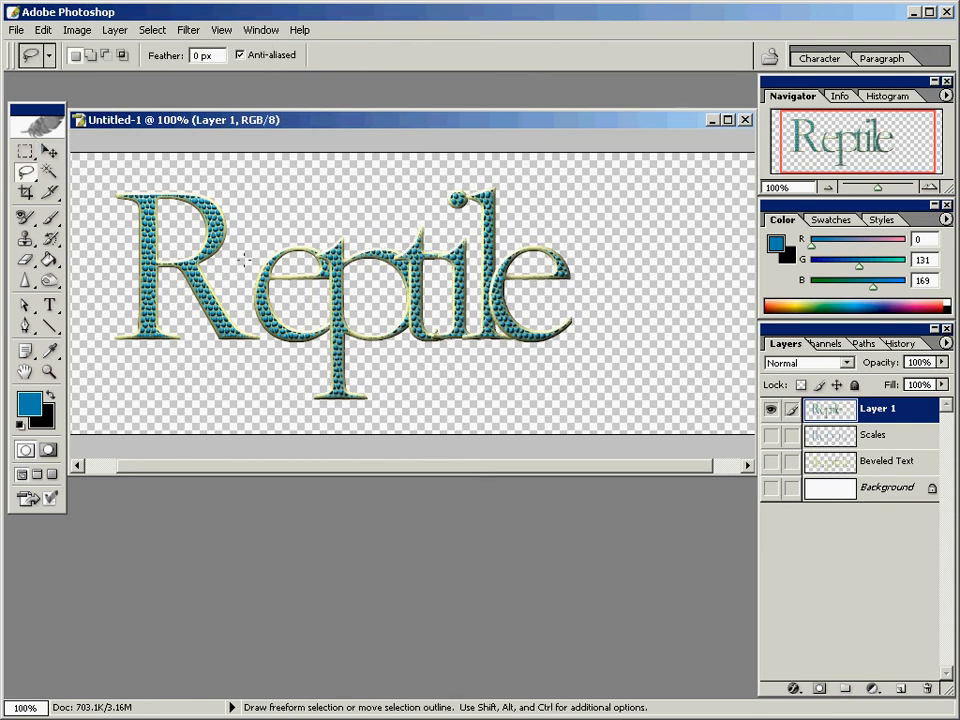
pyautogui.moveTo(333, 415)
pyautogui.mouseDown()
pyautogui.moveTo(461, 343)
pyautogui.moveTo(525, 268)
pyautogui.moveTo(330, 130)
pyautogui.moveTo(268, 218)
pyautogui.mouseUp()
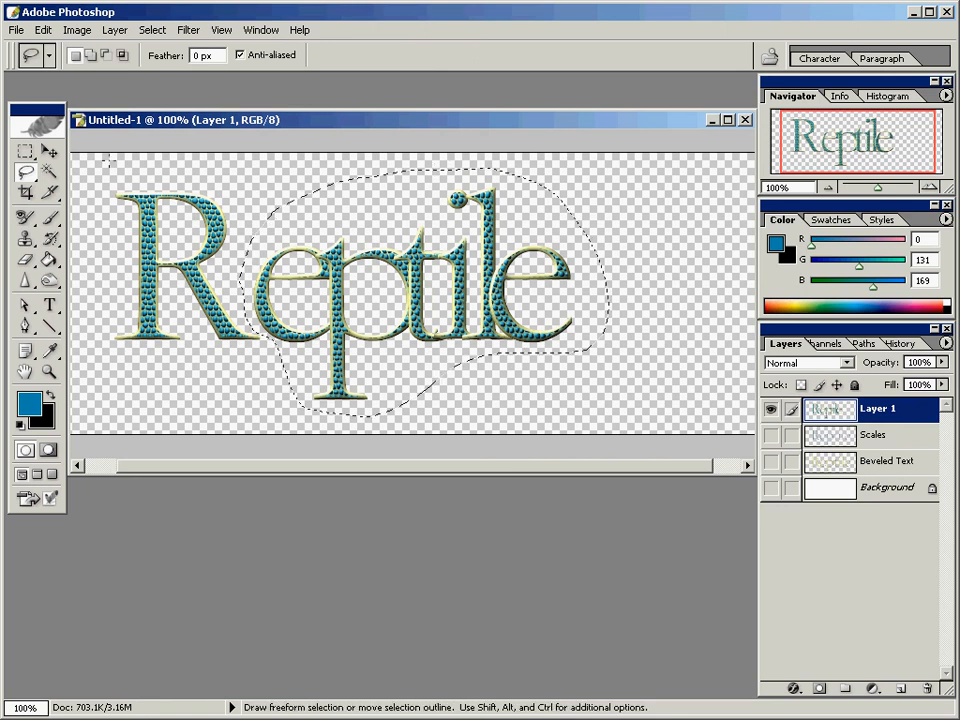
pyautogui.click(49, 152)
pyautogui.press('shift')
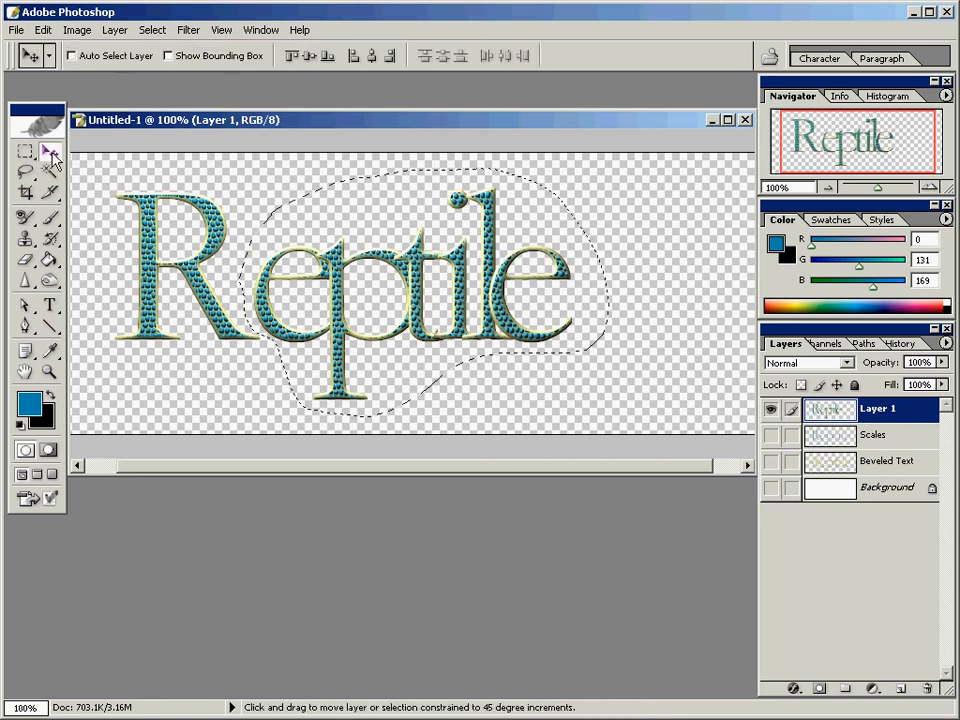
pyautogui.hotkey('shift', 'Left')
pyautogui.hotkey('shift', 'Left')
pyautogui.hotkey('shift', 'Left')
pyautogui.hotkey('shift', 'Left')
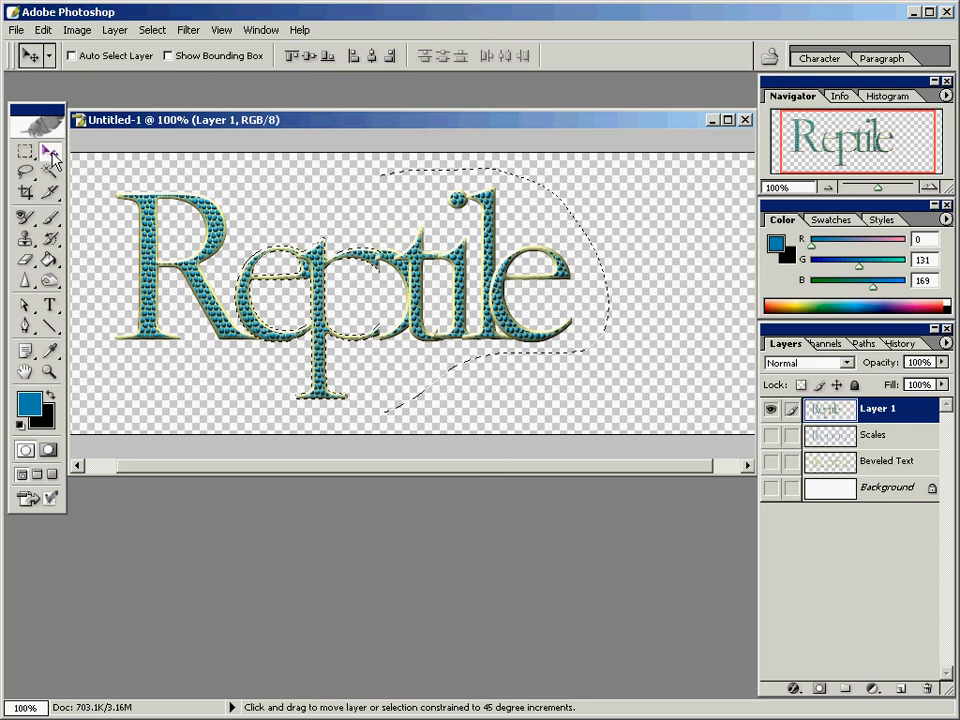
pyautogui.hotkey('shift', 'Left')
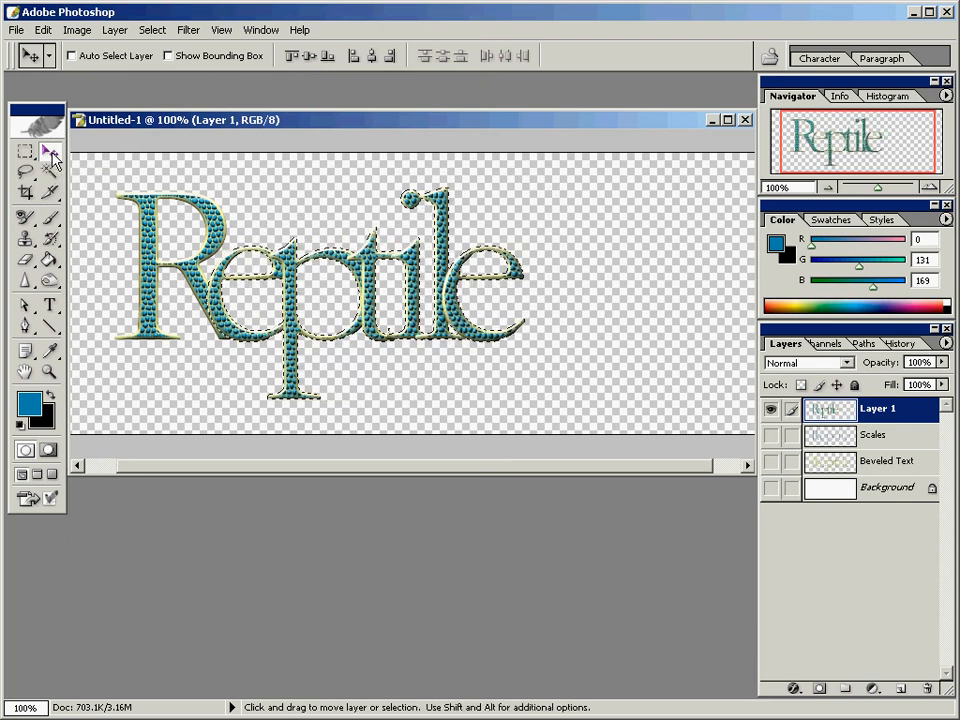
# Step: Deselect the letters and move the whole word on Layer 1 rightward to roughly the middle of the canvas
pyautogui.click(152, 29)
pyautogui.click(160, 66)
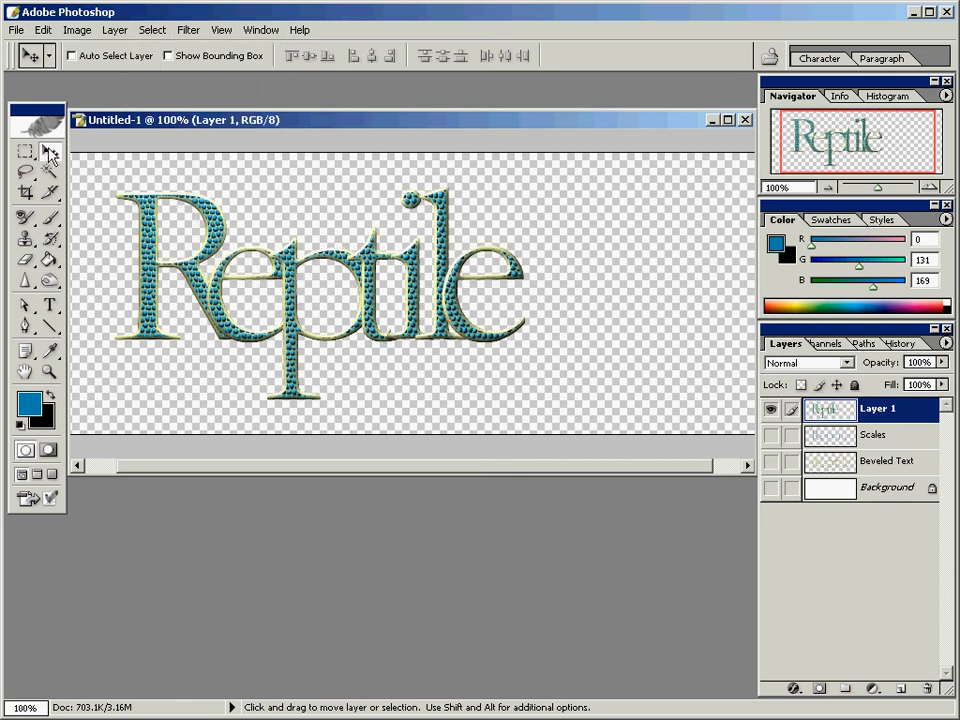
pyautogui.moveTo(264, 240); pyautogui.dragTo(375, 251)
# Step: Add a drop shadow to Layer 1 with 84% opacity and 7 px distance, and show the white Background layer
pyautogui.click(77, 29)
pyautogui.moveTo(97, 78)
pyautogui.moveTo(110, 30)
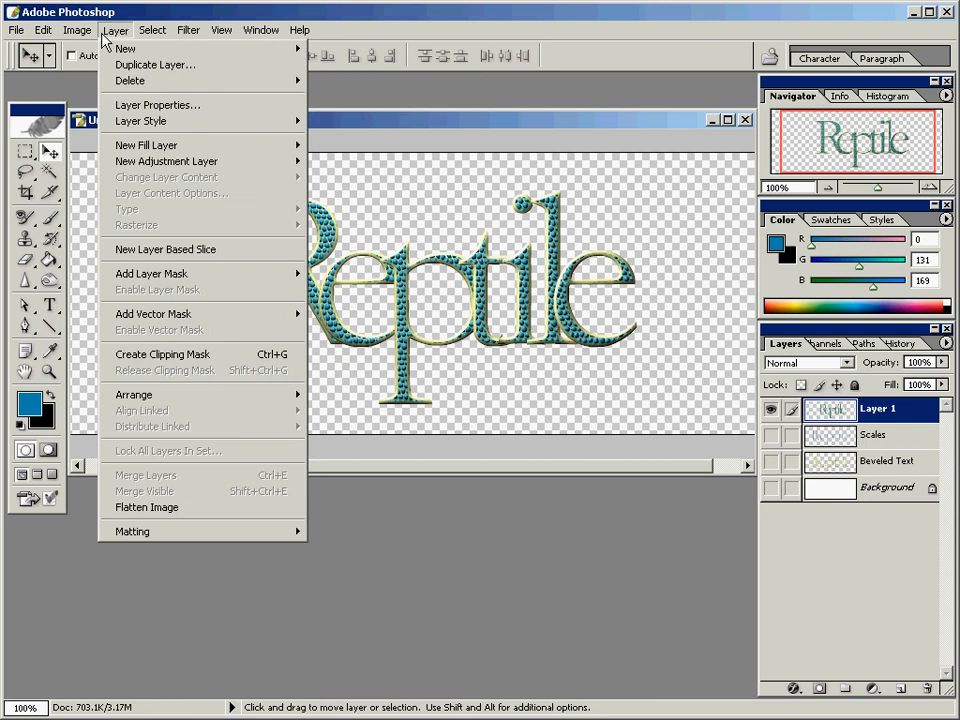
pyautogui.moveTo(140, 121)
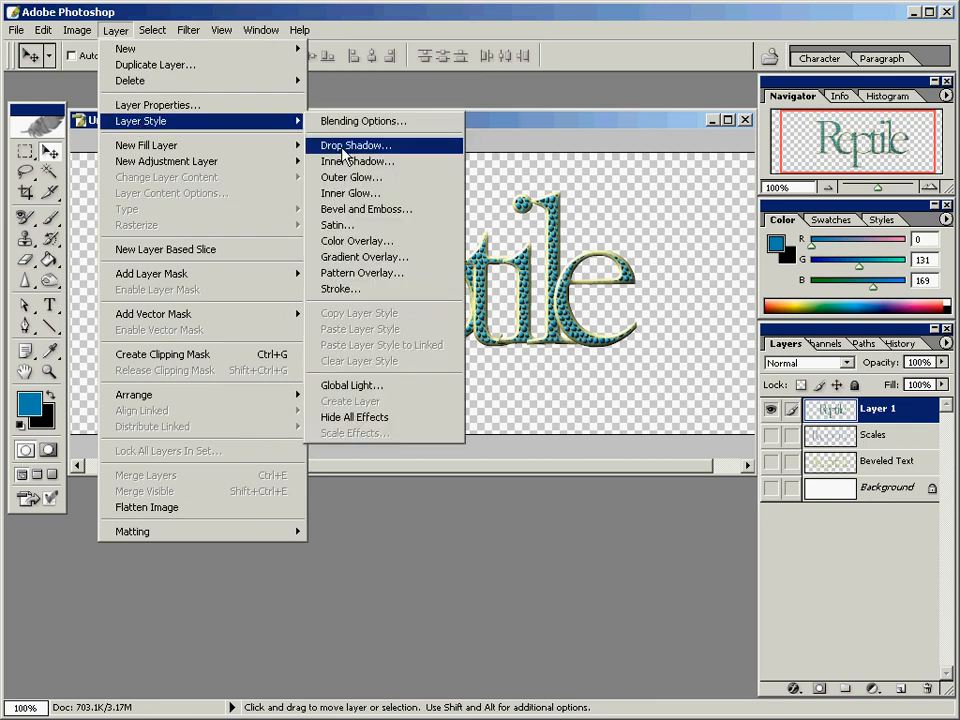
pyautogui.click(332, 146)
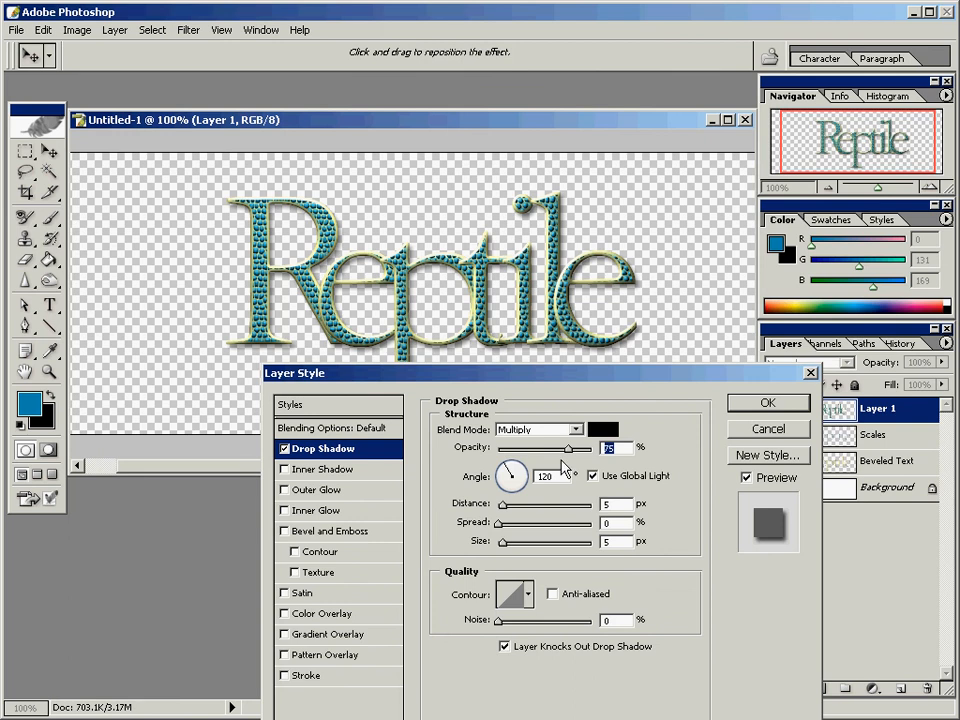
pyautogui.moveTo(568, 449); pyautogui.dragTo(573, 449)
pyautogui.moveTo(507, 506); pyautogui.dragTo(508, 508)
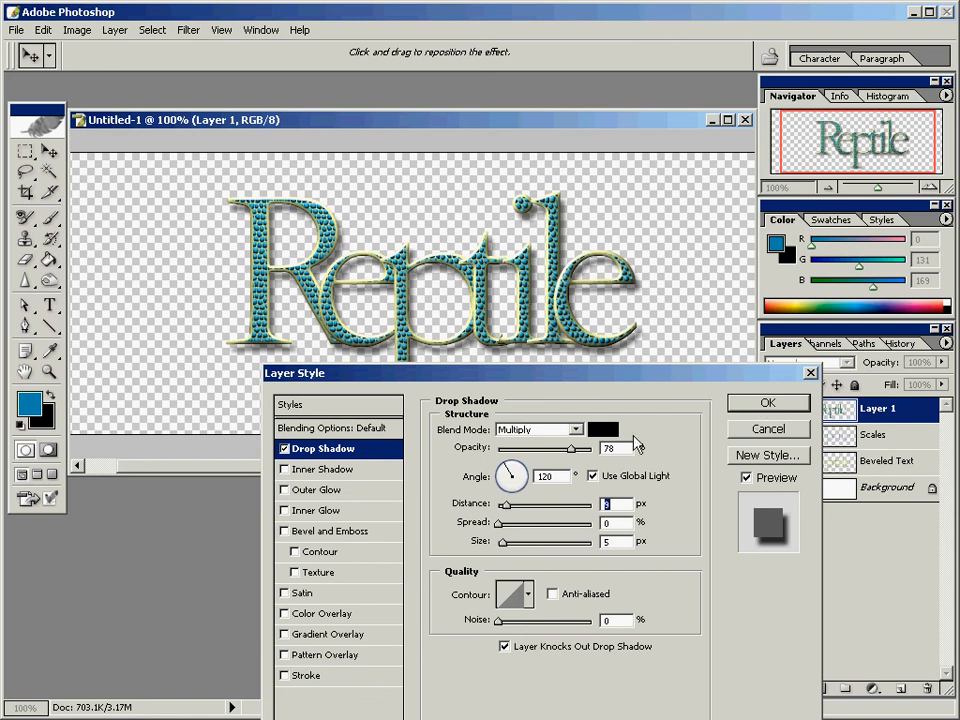
pyautogui.moveTo(573, 449); pyautogui.dragTo(578, 449)
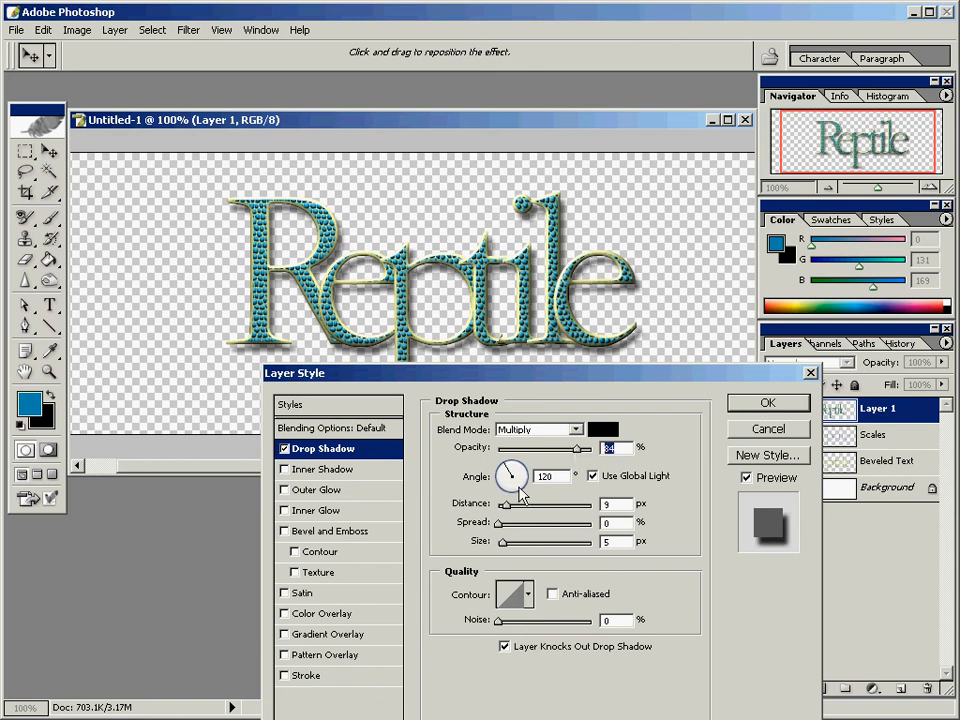
pyautogui.moveTo(505, 506); pyautogui.dragTo(500, 507)
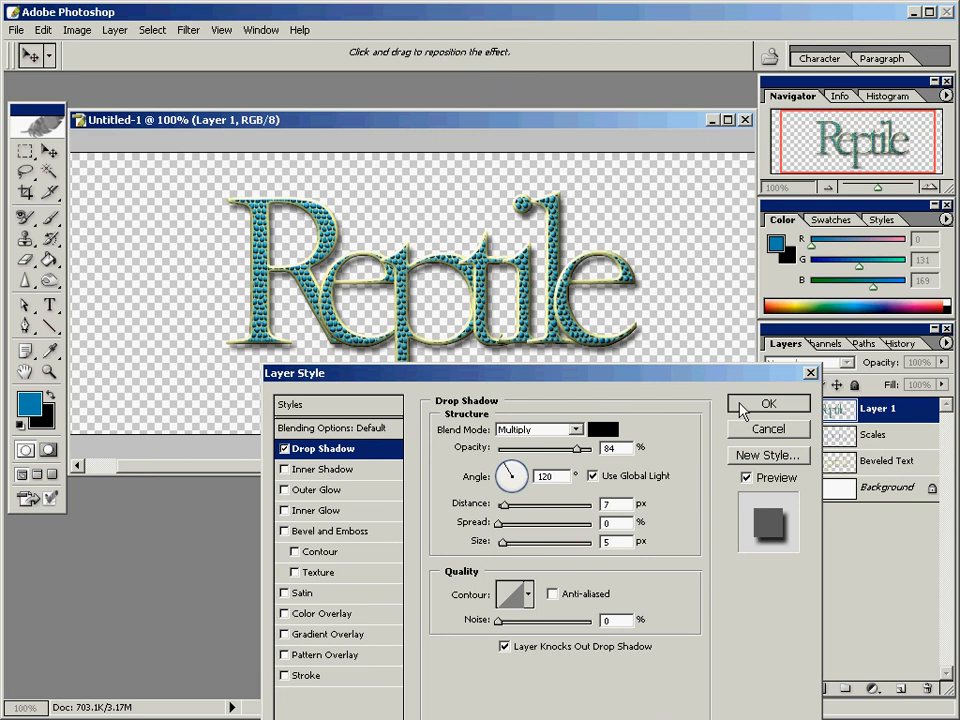
pyautogui.click(741, 404)
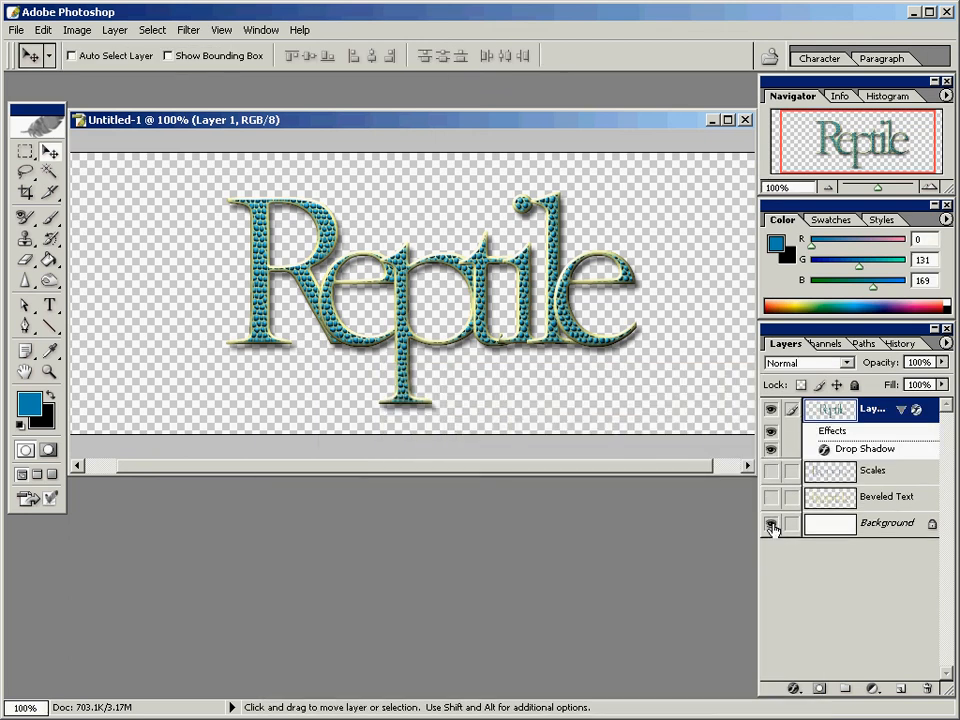
pyautogui.click(771, 524)
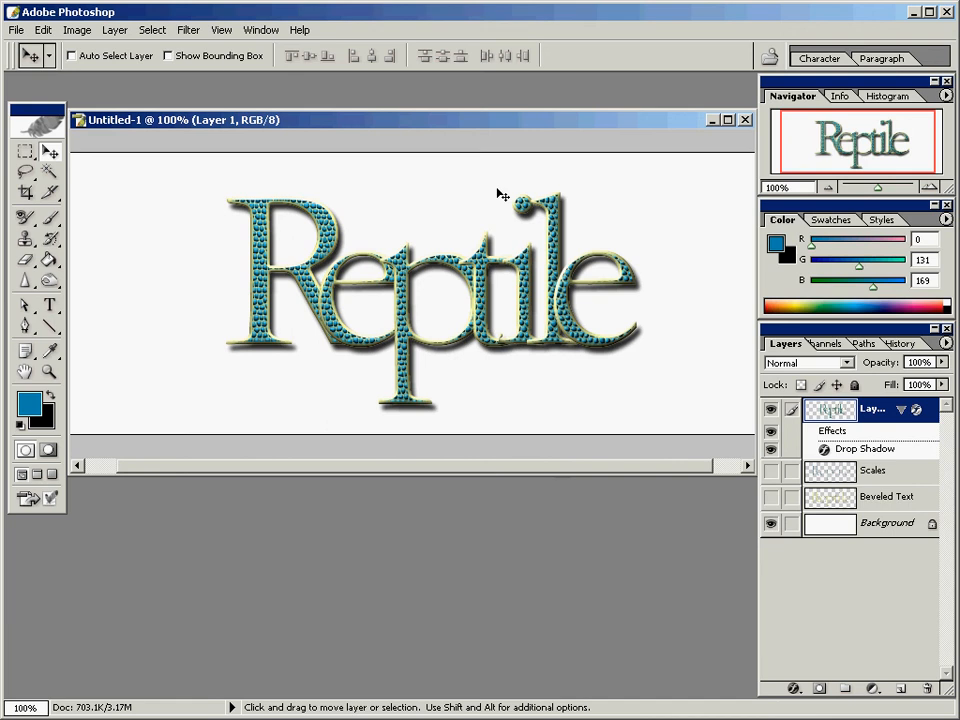
# Step: Sharpen Layer 1 with Unsharp Mask, using a moderate amount and a radius of 0.3 pixels
pyautogui.click(189, 30)
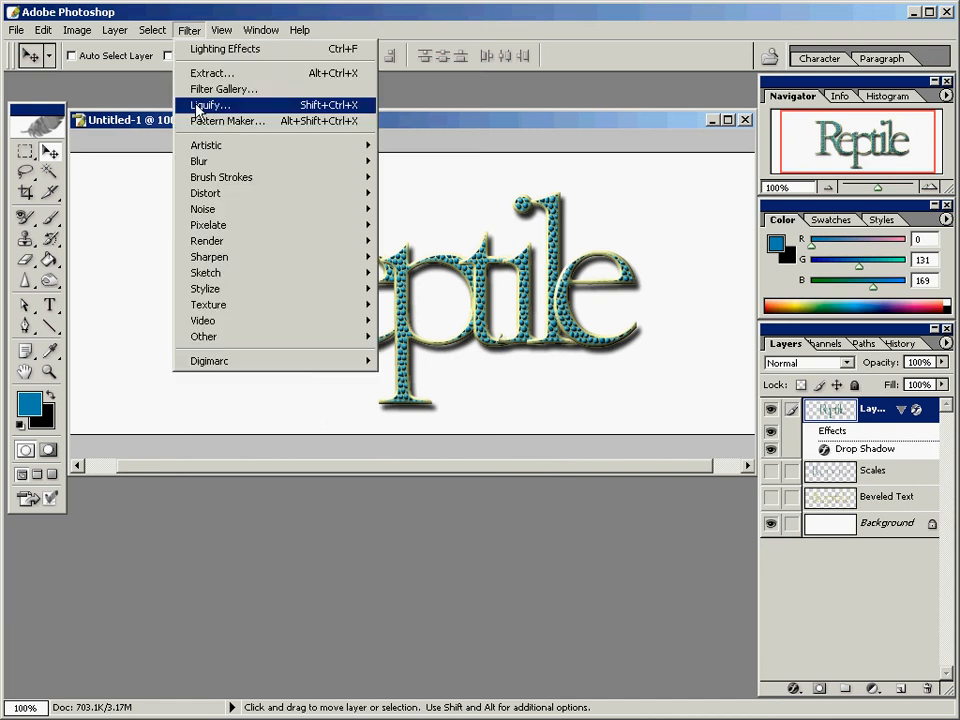
pyautogui.moveTo(355, 263)
pyautogui.click(425, 304)
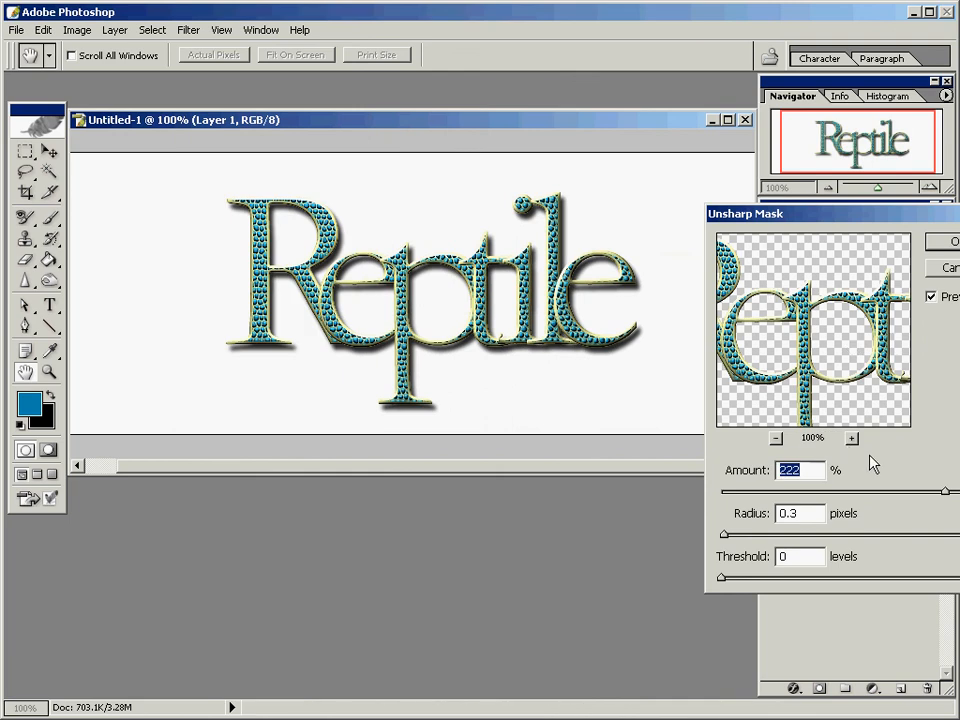
pyautogui.moveTo(945, 490); pyautogui.dragTo(920, 496)
pyautogui.moveTo(918, 494); pyautogui.dragTo(929, 494)
pyautogui.moveTo(724, 535)
pyautogui.mouseDown()
pyautogui.moveTo(749, 533)
pyautogui.moveTo(724, 537)
pyautogui.mouseUp()
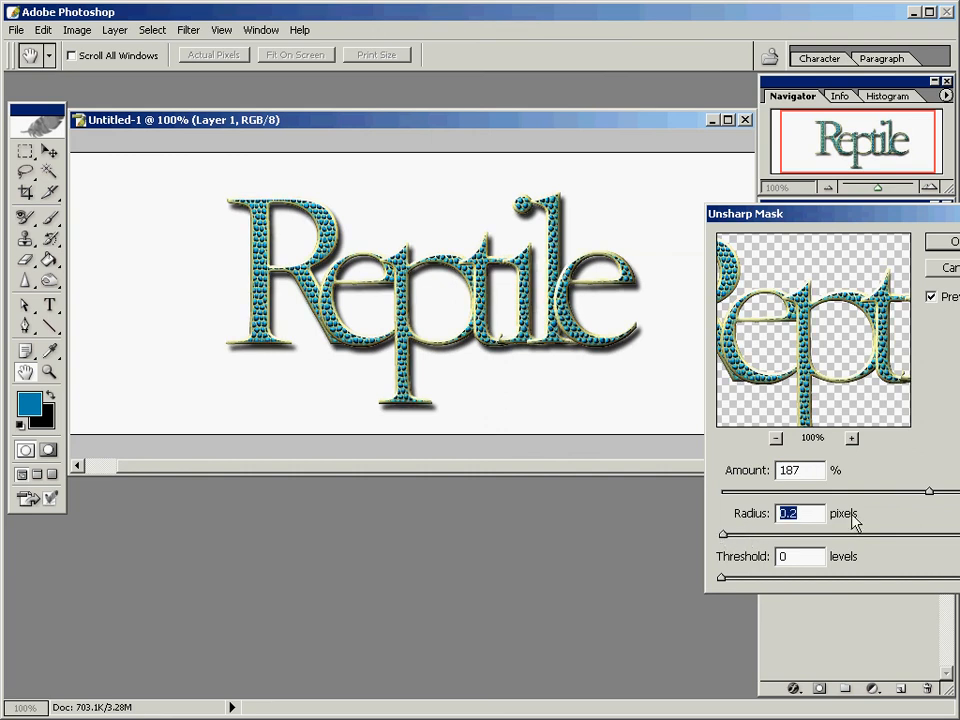
pyautogui.moveTo(929, 491); pyautogui.dragTo(959, 491)
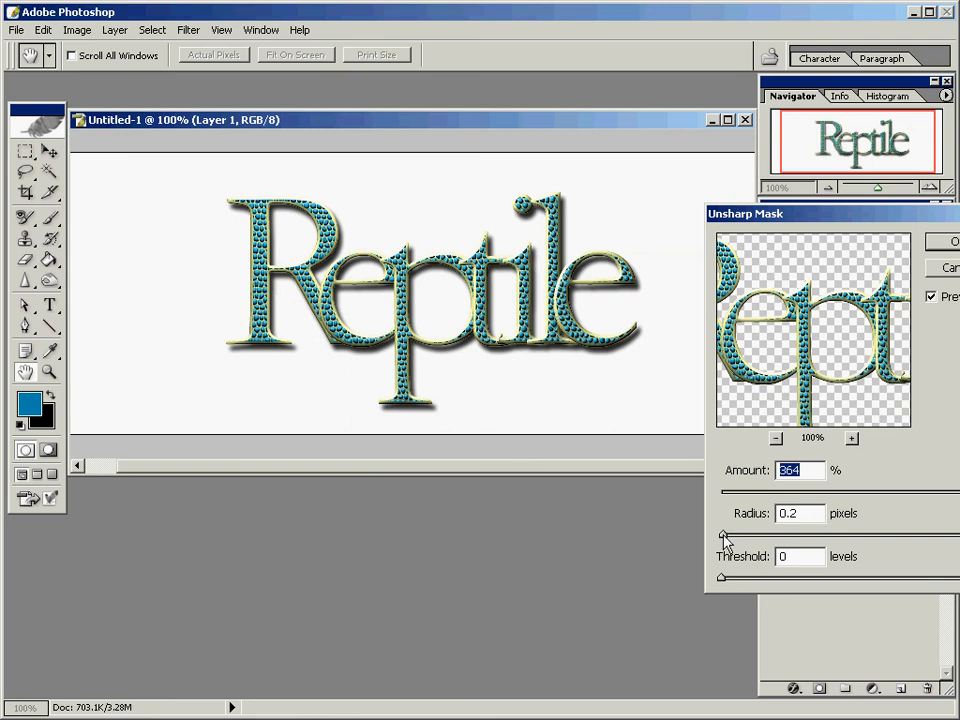
pyautogui.moveTo(723, 535); pyautogui.dragTo(726, 538)
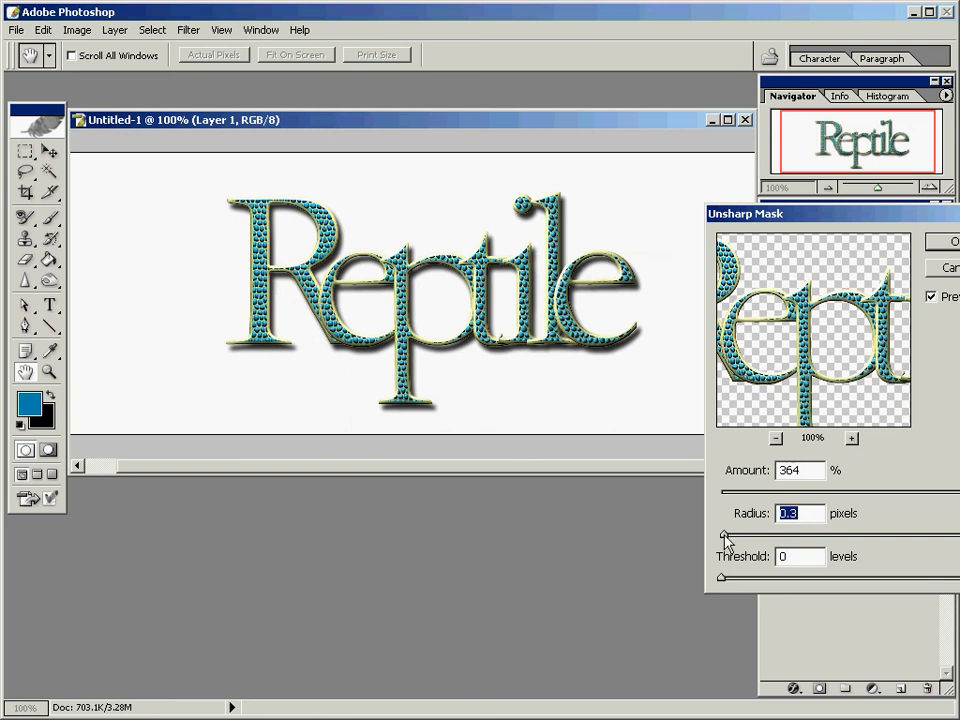
pyautogui.click(893, 492)
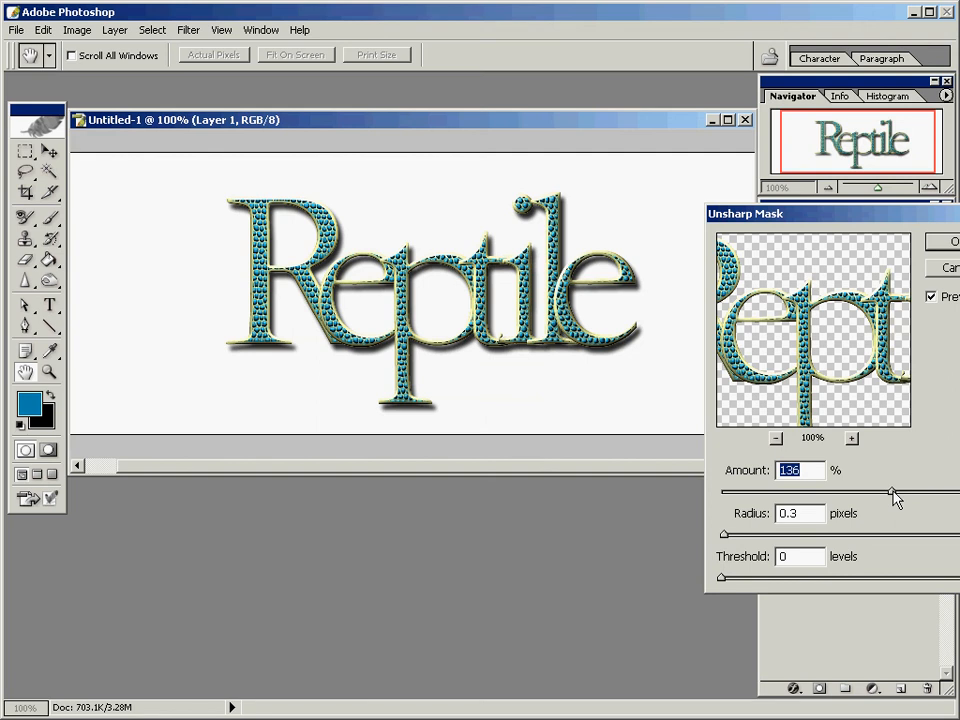
pyautogui.moveTo(893, 492); pyautogui.dragTo(870, 490)
pyautogui.click(953, 242)
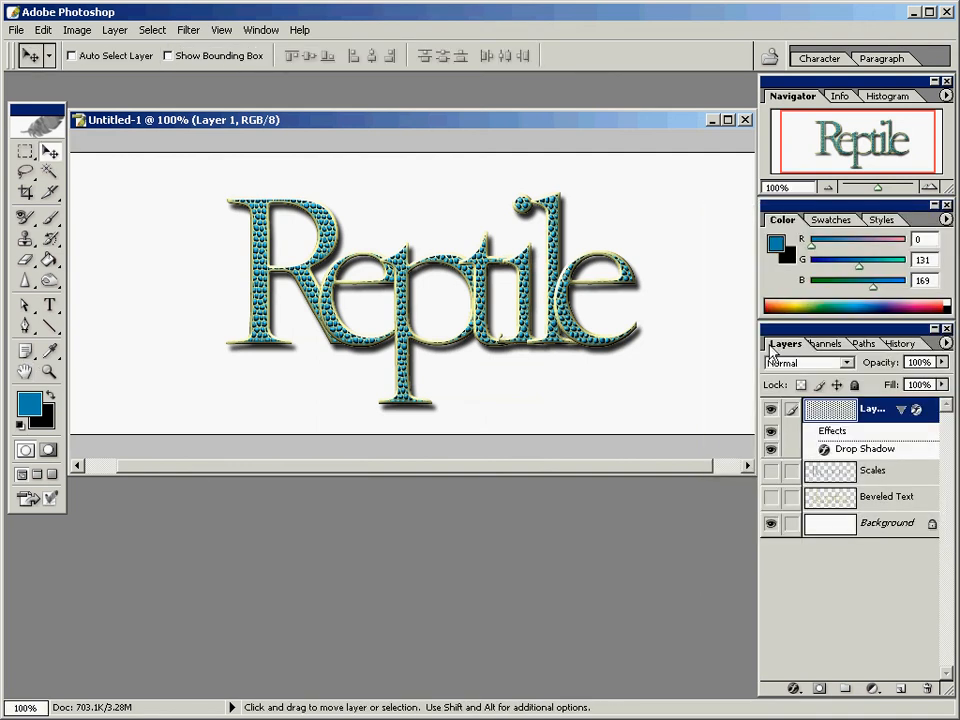
# Step: Open Hue/Saturation for Layer 1, try hue shifts of +128, -89 and -136, and return the hue to 0
pyautogui.click(77, 30)
pyautogui.moveTo(95, 75)
pyautogui.click(210, 205)
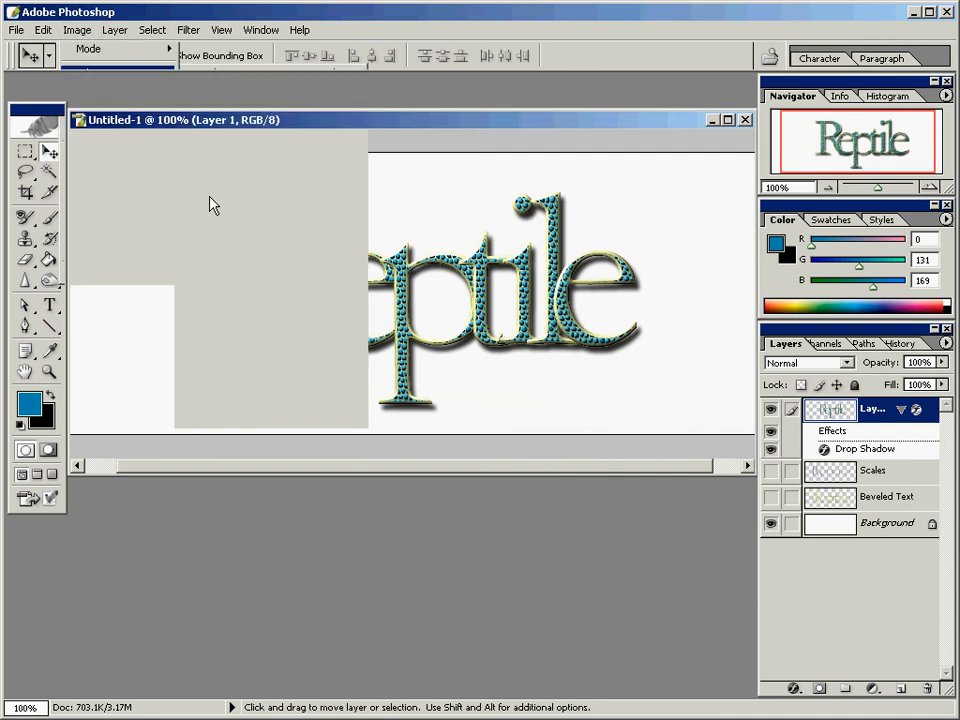
pyautogui.moveTo(656, 495); pyautogui.dragTo(634, 495)
pyautogui.click(731, 495)
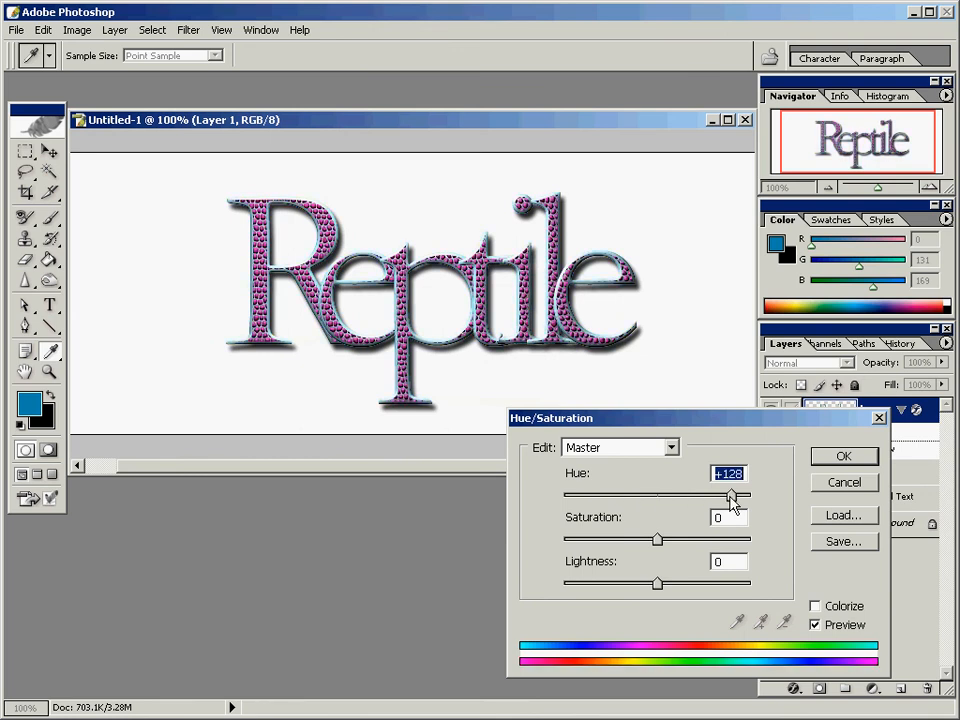
pyautogui.click(598, 495)
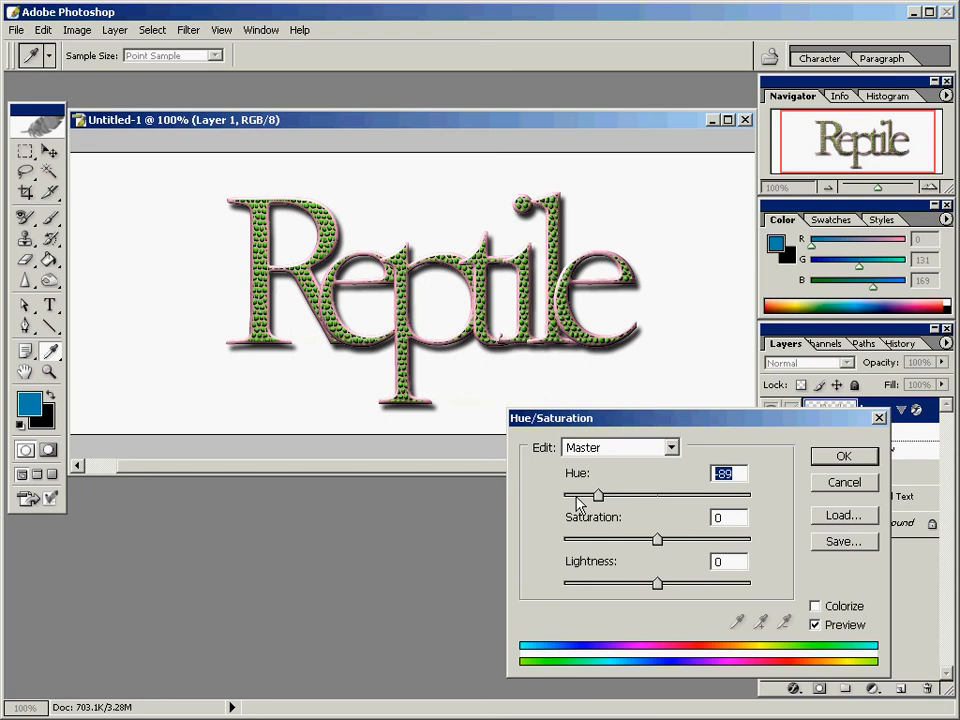
pyautogui.moveTo(607, 492); pyautogui.dragTo(580, 499)
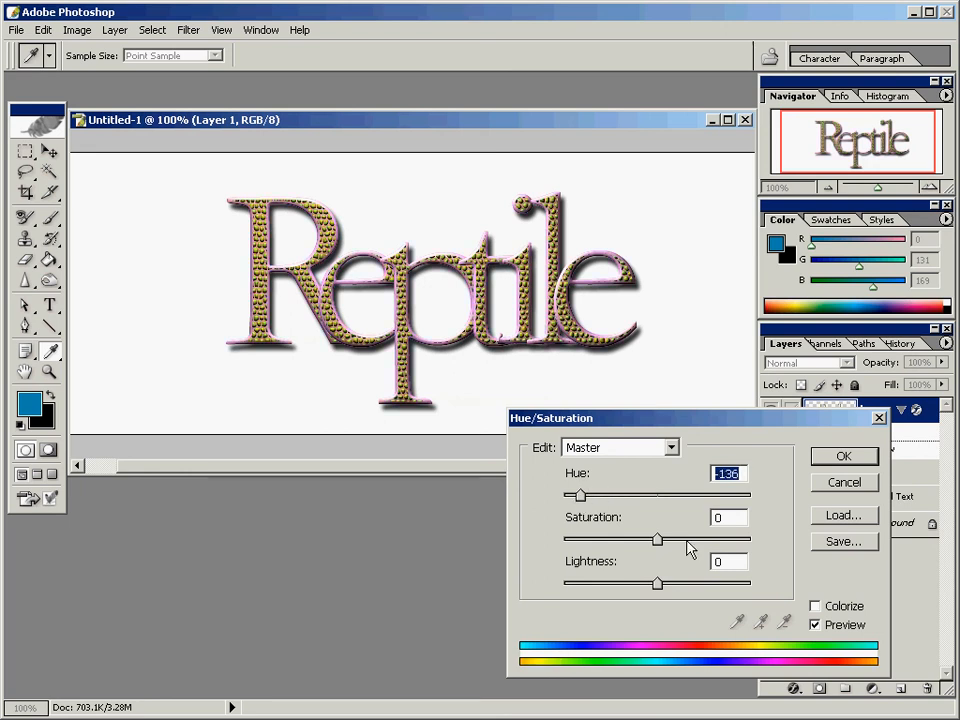
pyautogui.moveTo(688, 540); pyautogui.dragTo(658, 544)
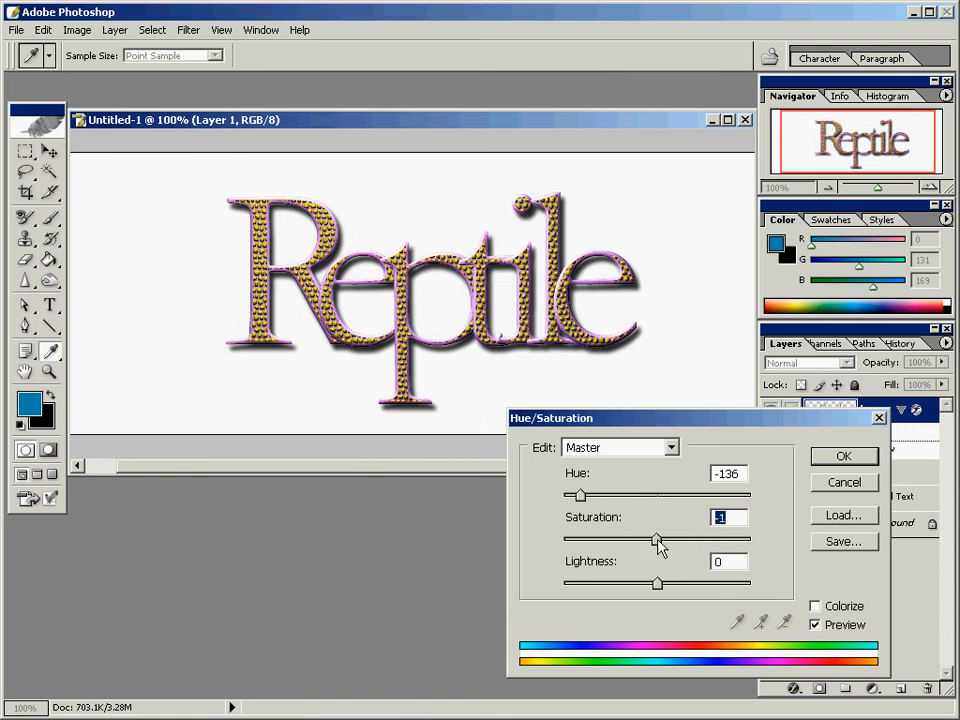
pyautogui.click(658, 495)
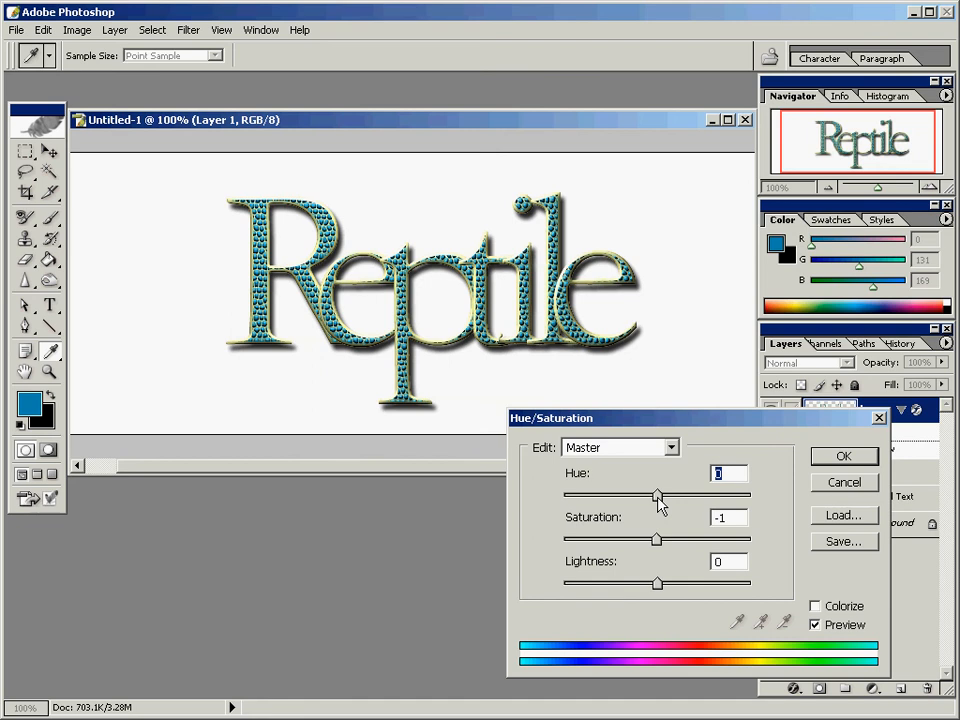
# Step: Set Layer 1's hue to +21, saturation to -28 and lightness to +15, and apply the Hue/Saturation adjustment
pyautogui.moveTo(709, 495)
pyautogui.mouseDown()
pyautogui.moveTo(744, 506)
pyautogui.moveTo(741, 497)
pyautogui.moveTo(697, 497)
pyautogui.mouseUp()
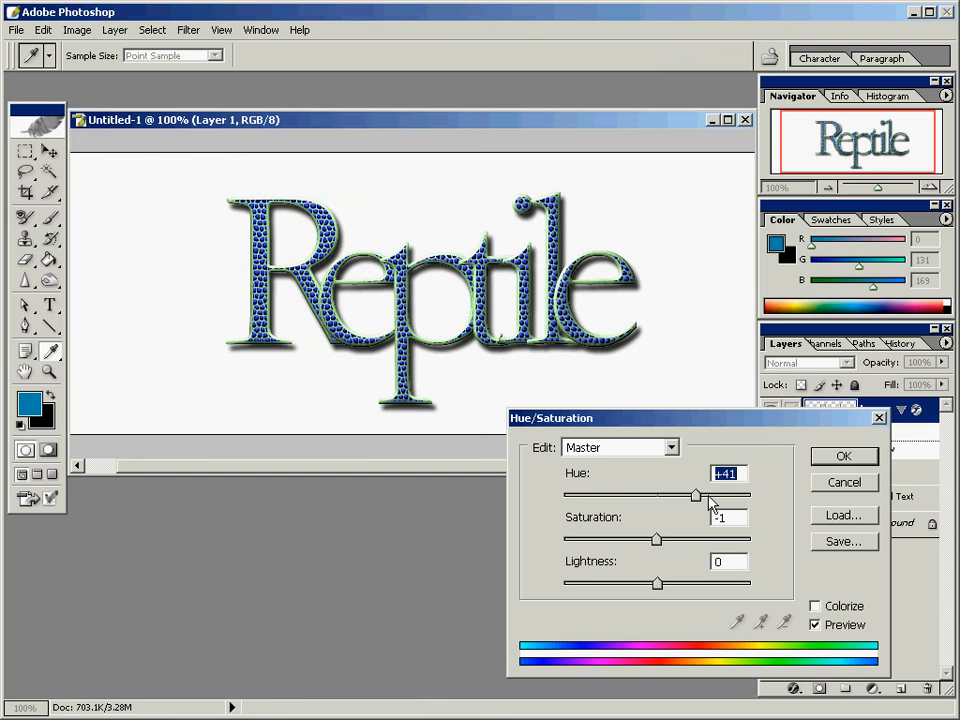
pyautogui.moveTo(656, 539); pyautogui.dragTo(630, 541)
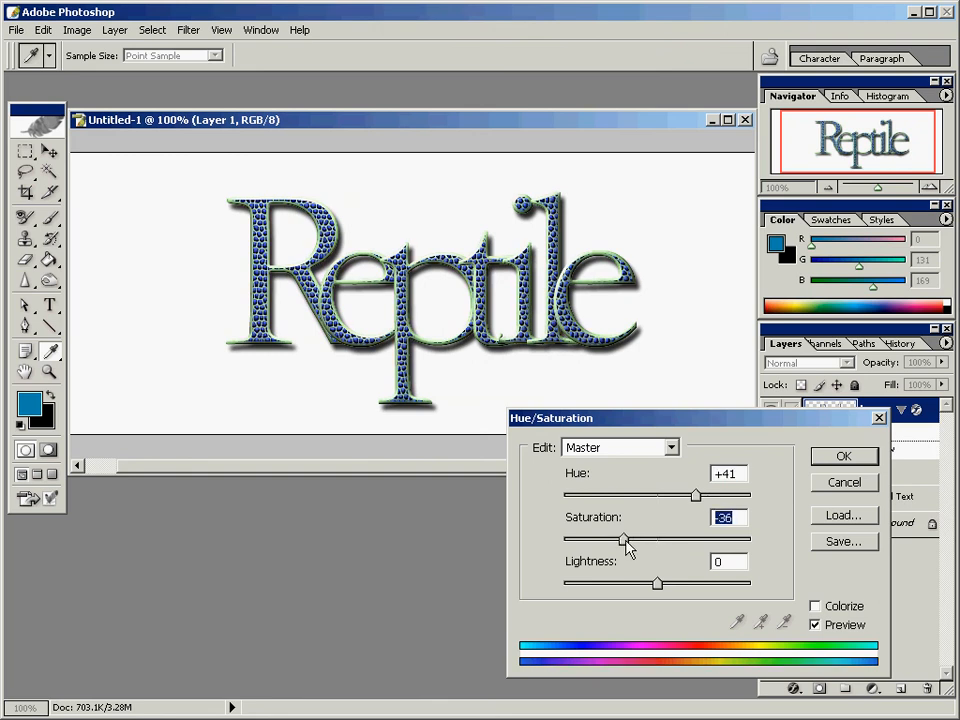
pyautogui.click(674, 588)
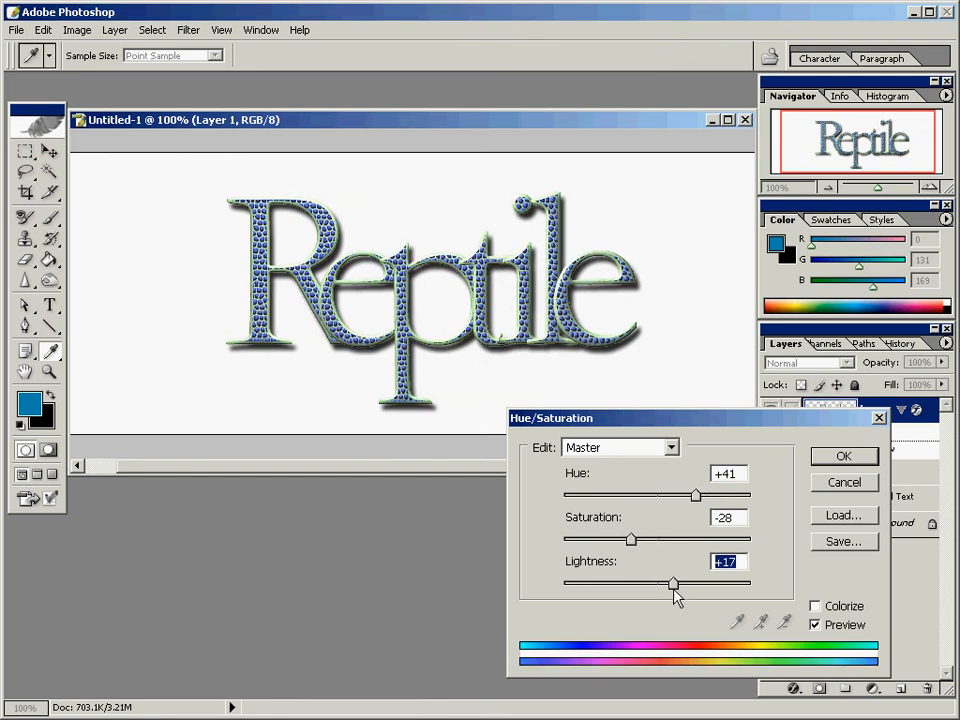
pyautogui.moveTo(674, 591); pyautogui.dragTo(672, 589)
pyautogui.moveTo(681, 417); pyautogui.dragTo(653, 418)
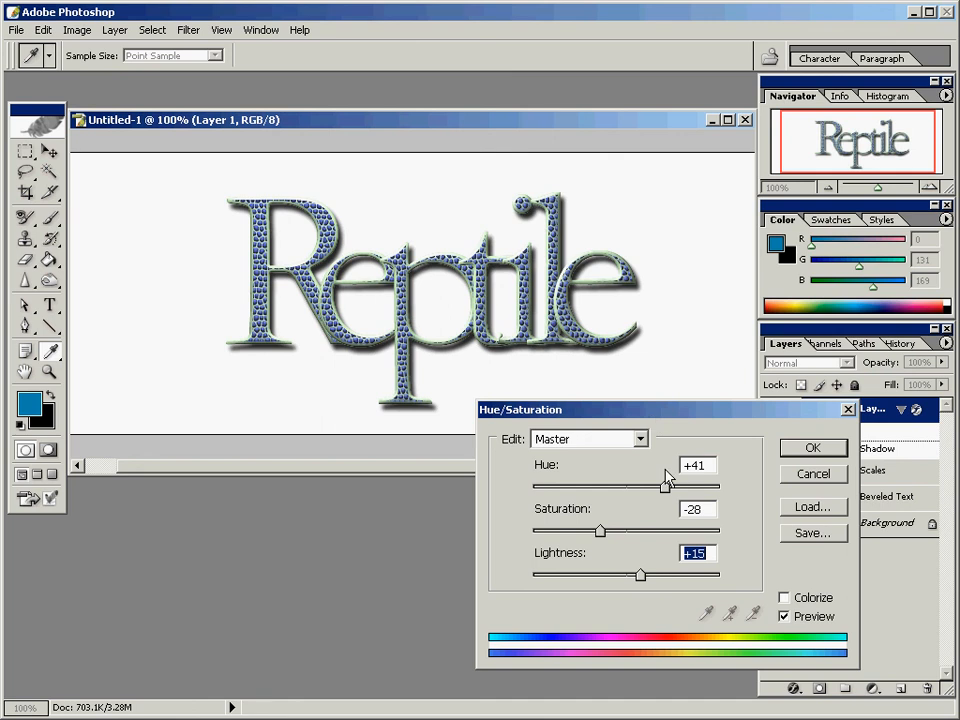
pyautogui.moveTo(665, 486)
pyautogui.mouseDown()
pyautogui.moveTo(658, 491)
pyautogui.moveTo(668, 496)
pyautogui.moveTo(646, 488)
pyautogui.mouseUp()
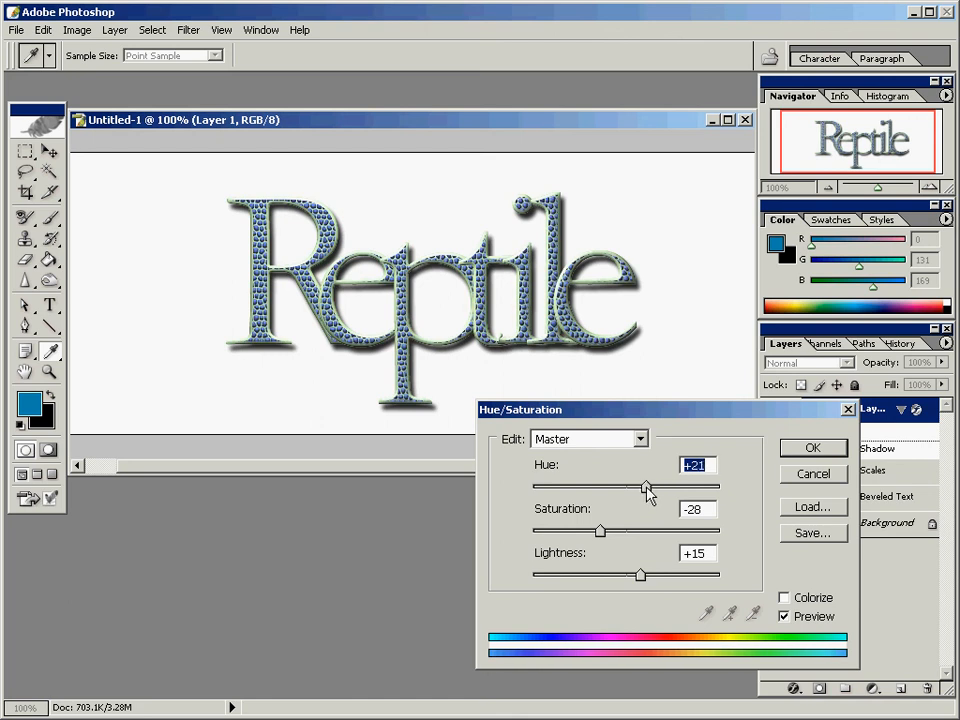
pyautogui.click(813, 448)
pyautogui.press('v')
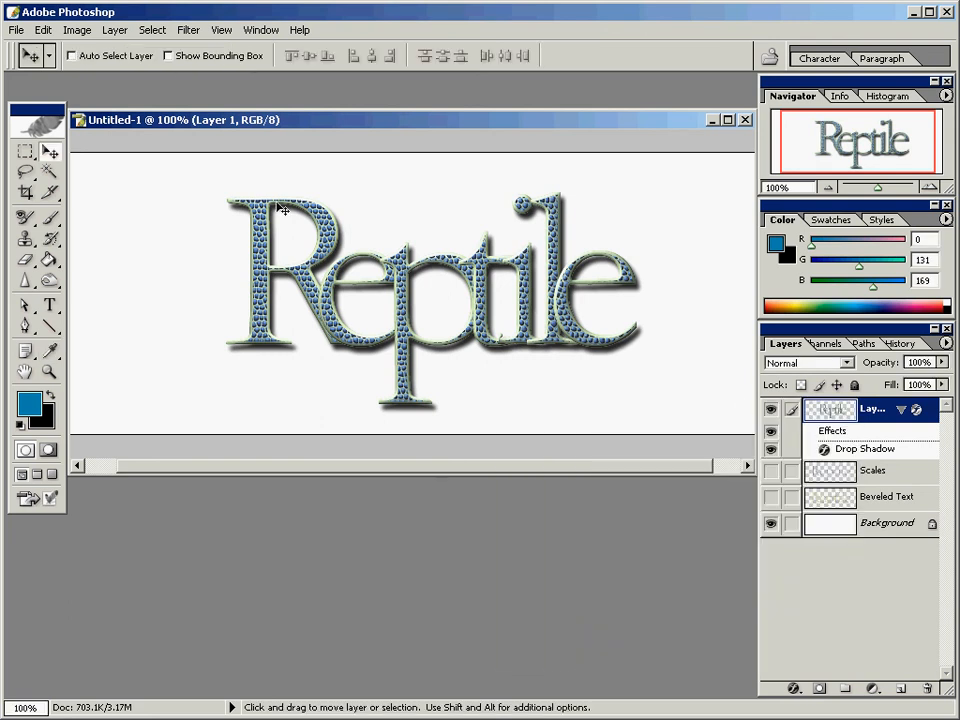